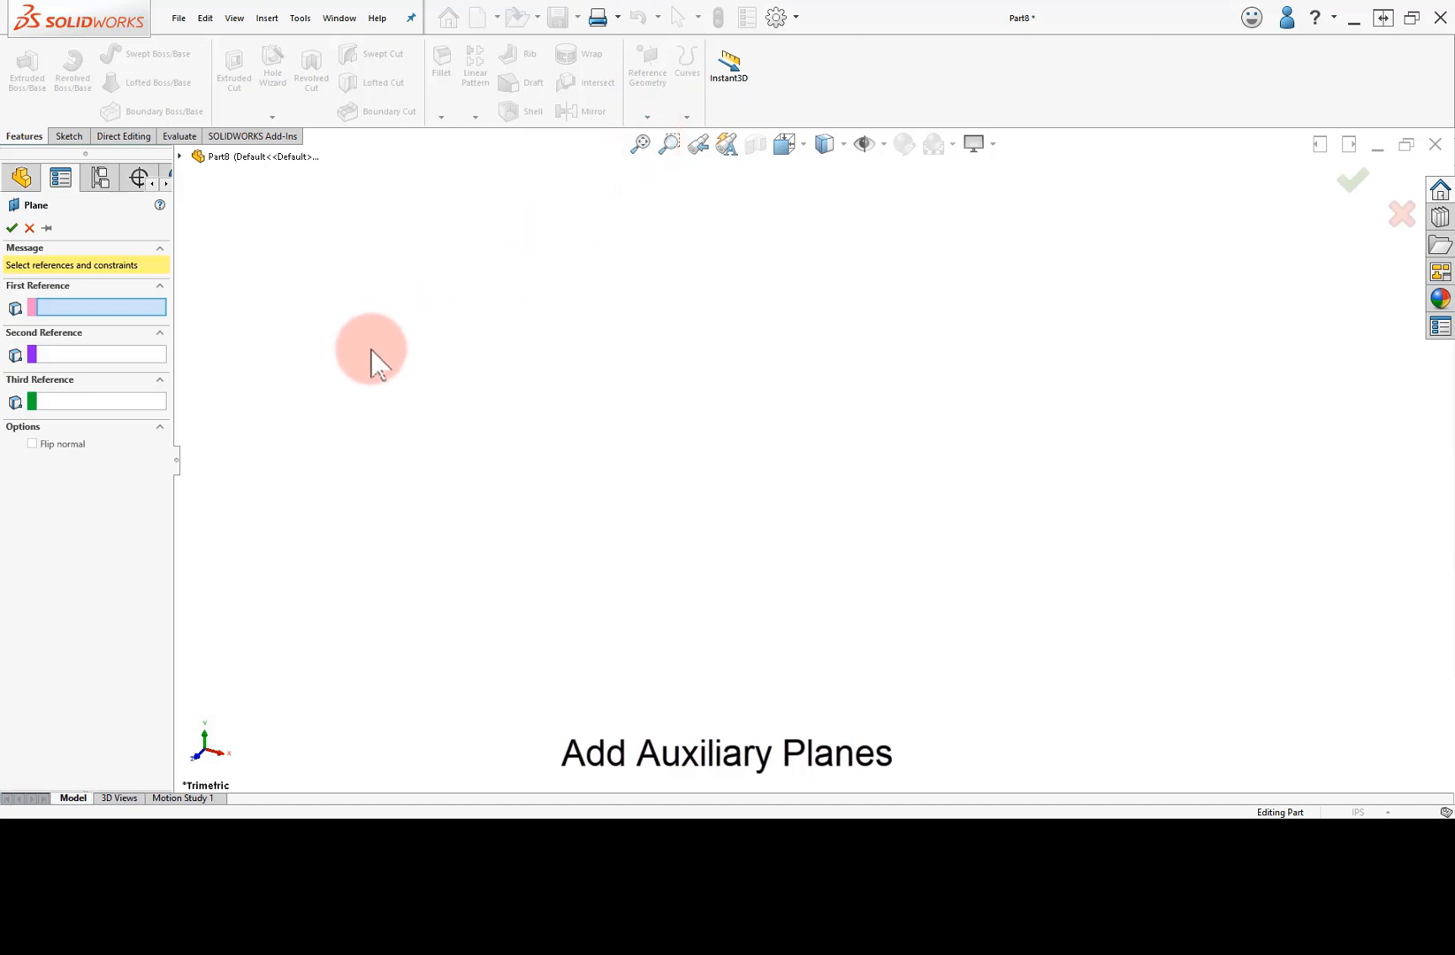
Create three reference planes above the Top Plane, each offset 2.5 in from the one below
{"action": "left_click", "coordinate": [180, 157]}
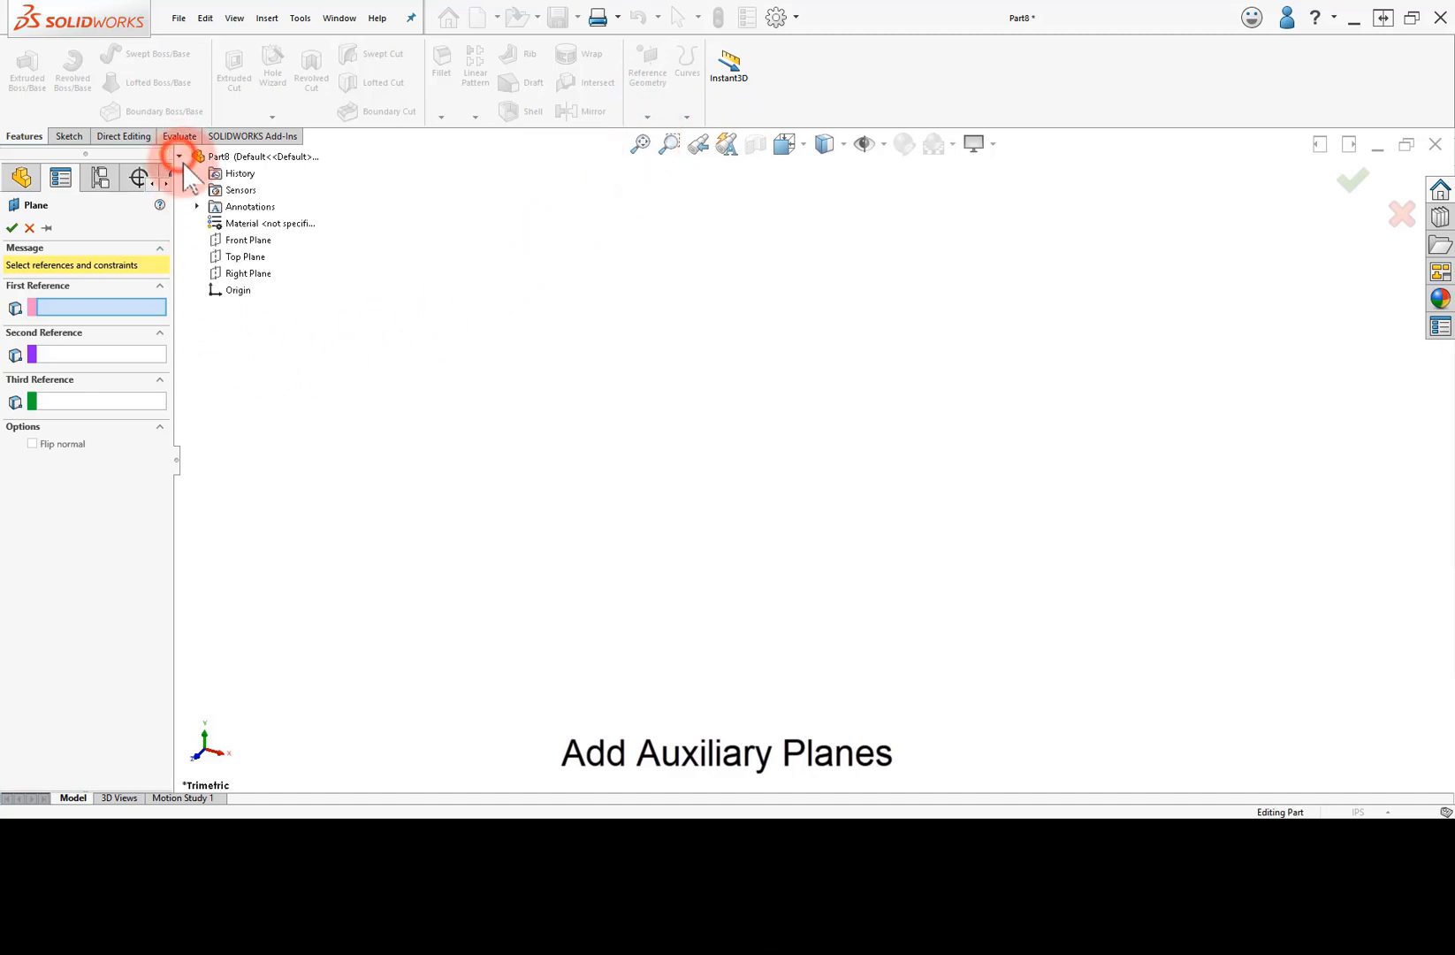
{"action": "left_click", "coordinate": [231, 257]}
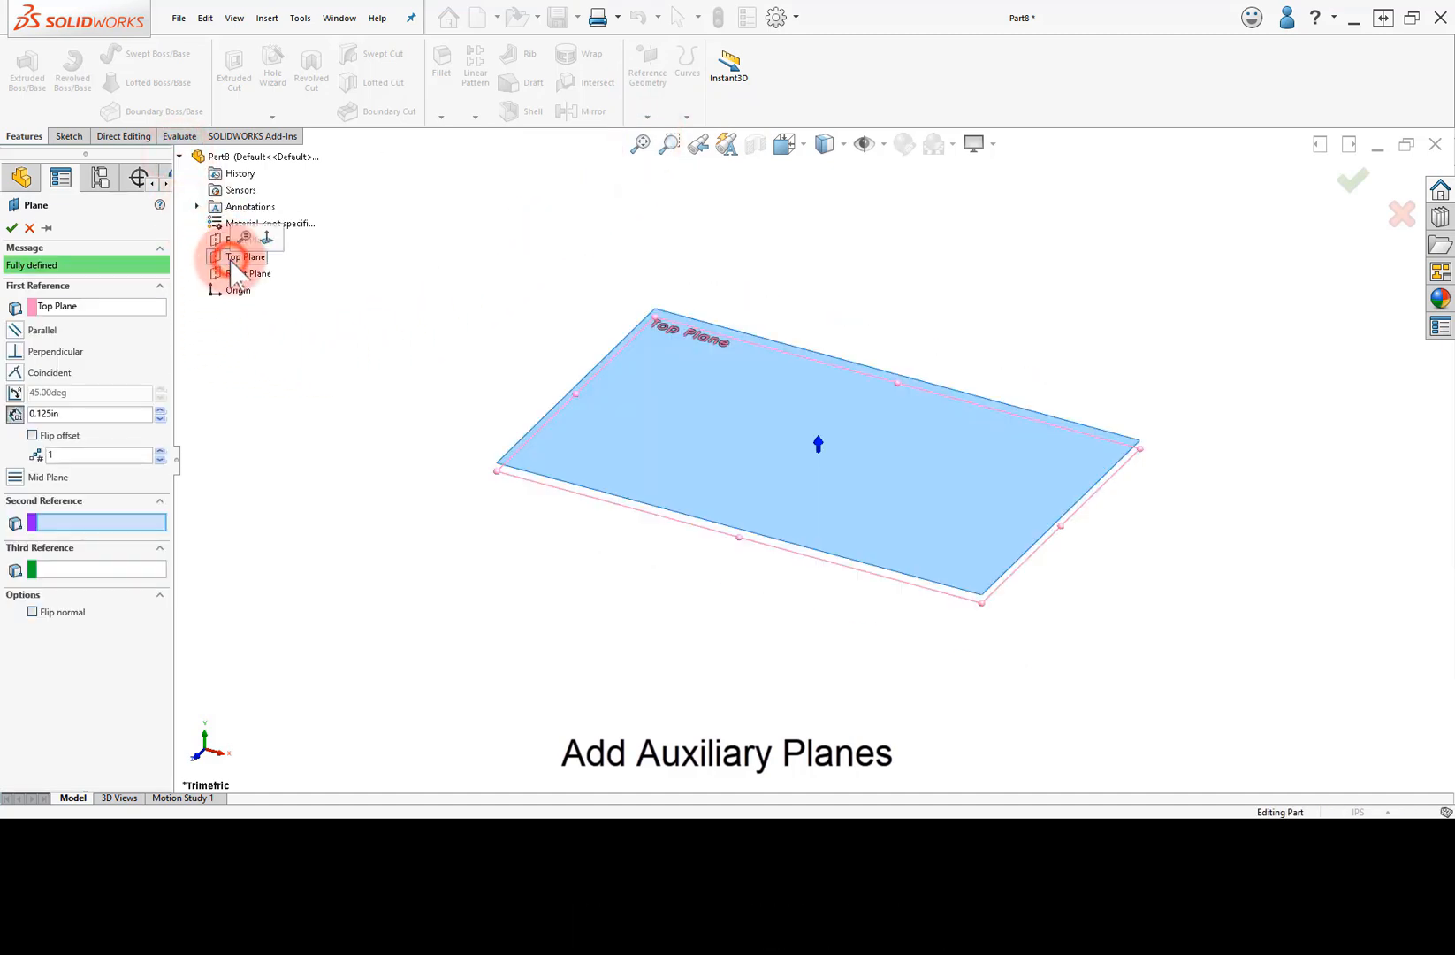
{"action": "left_click", "coordinate": [160, 411]}
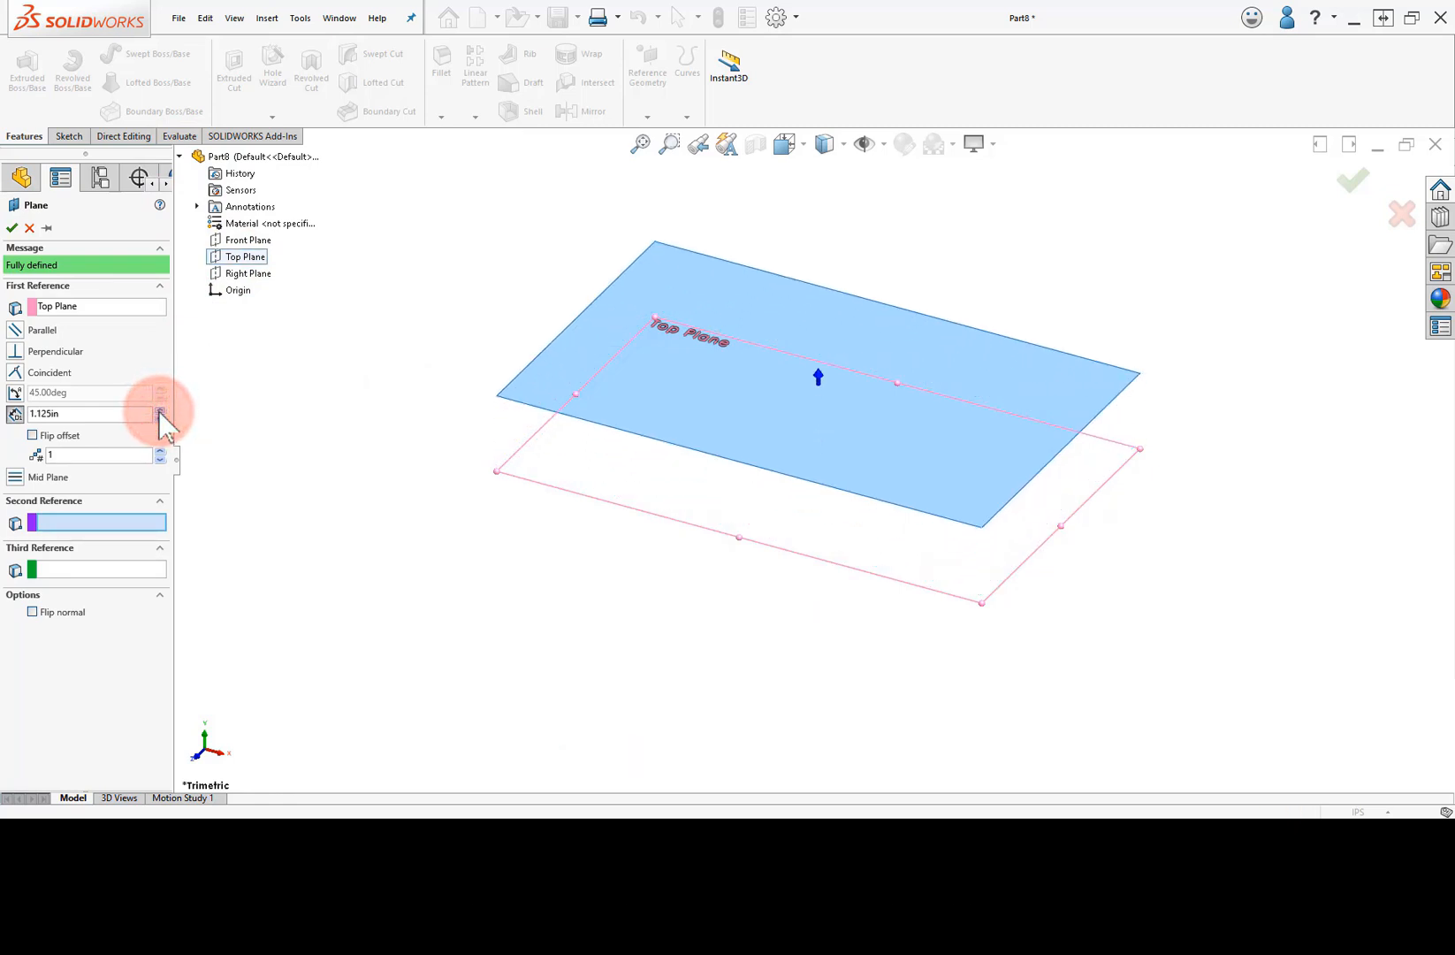
{"action": "left_click_drag", "start_coordinate": [160, 410], "coordinate": [158, 410]}
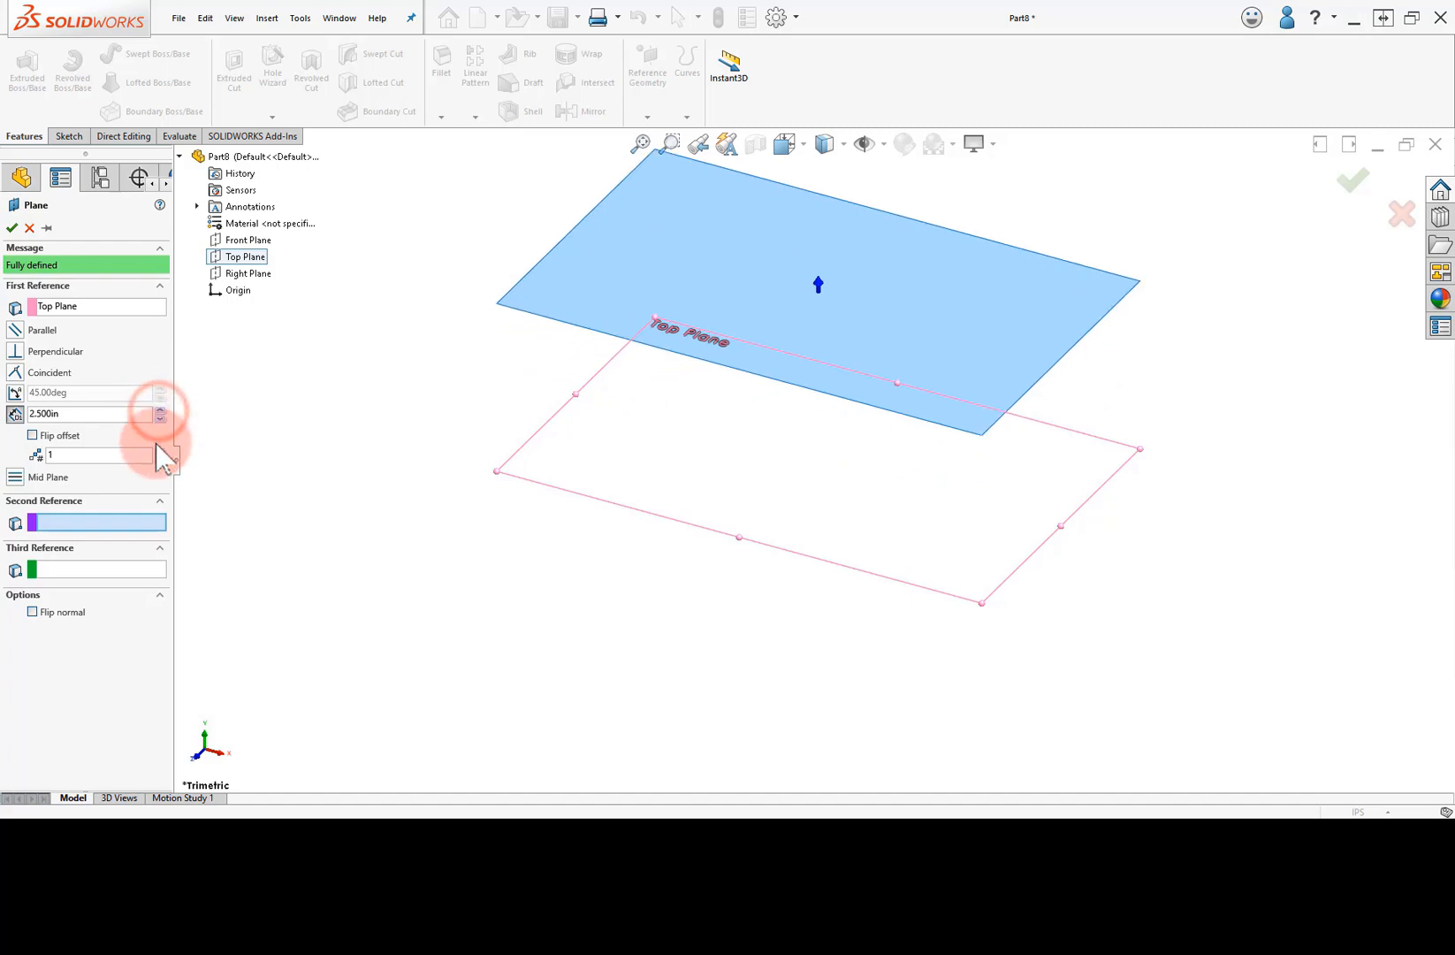
{"action": "left_click", "coordinate": [161, 451]}
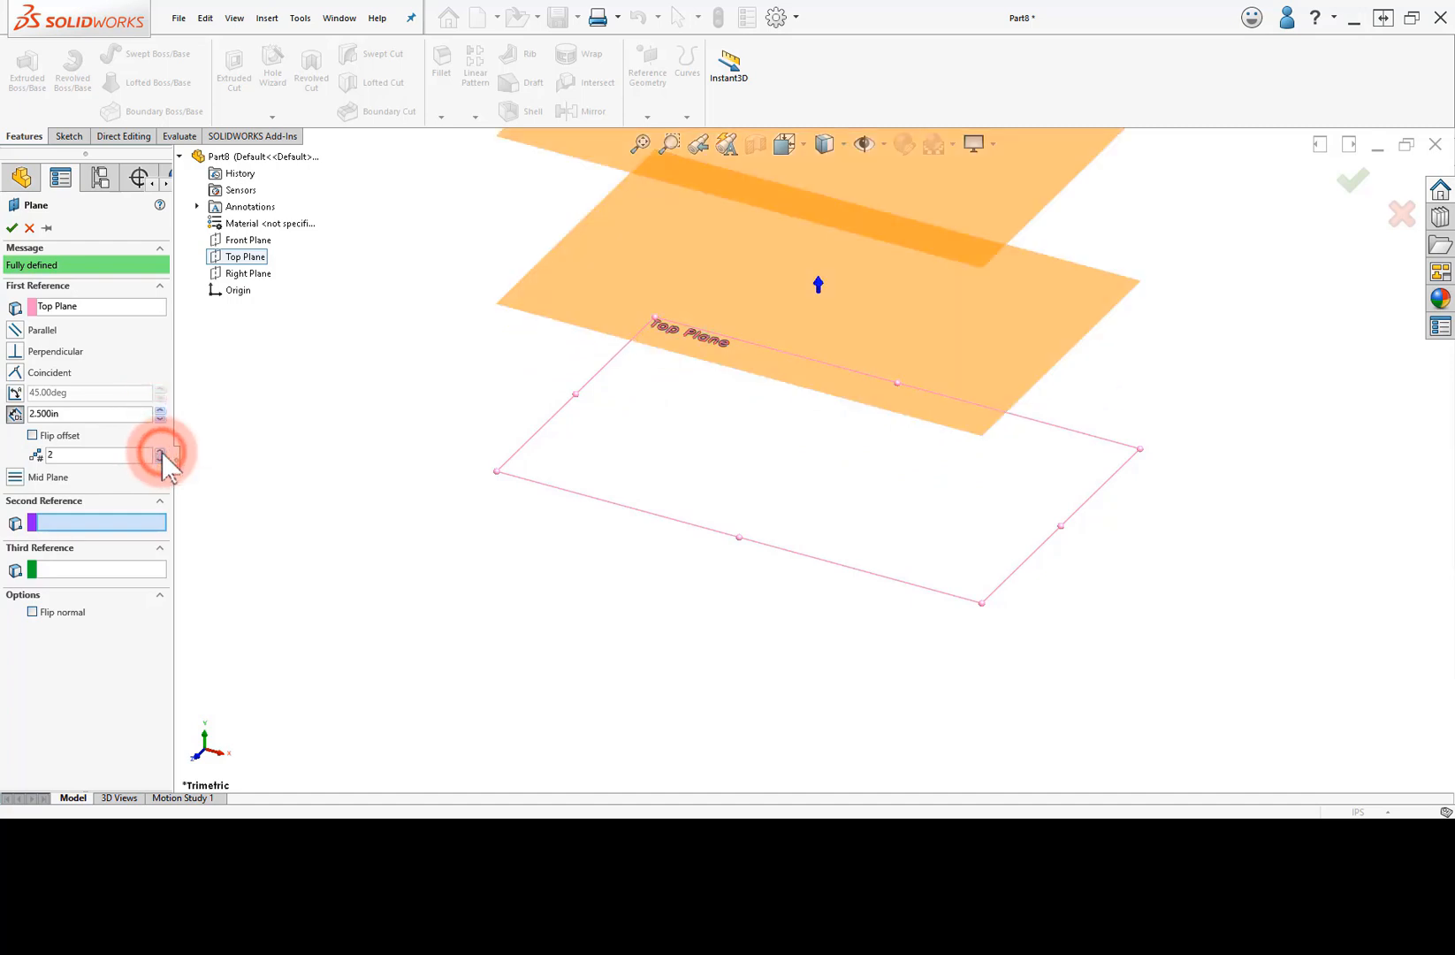
{"action": "left_click", "coordinate": [160, 451]}
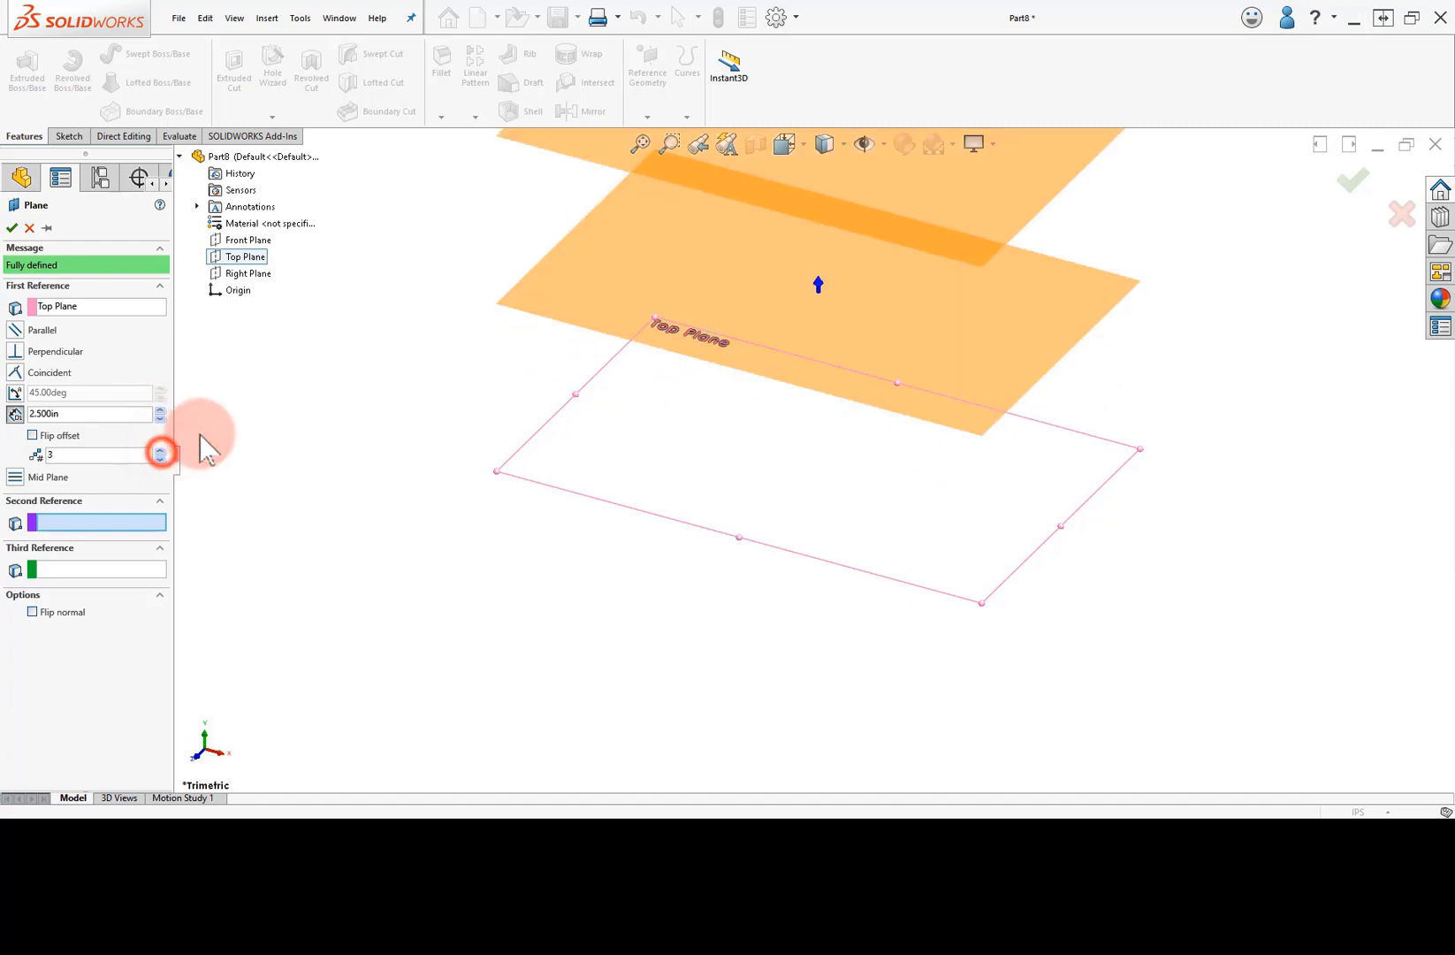
{"action": "left_click", "coordinate": [638, 144]}
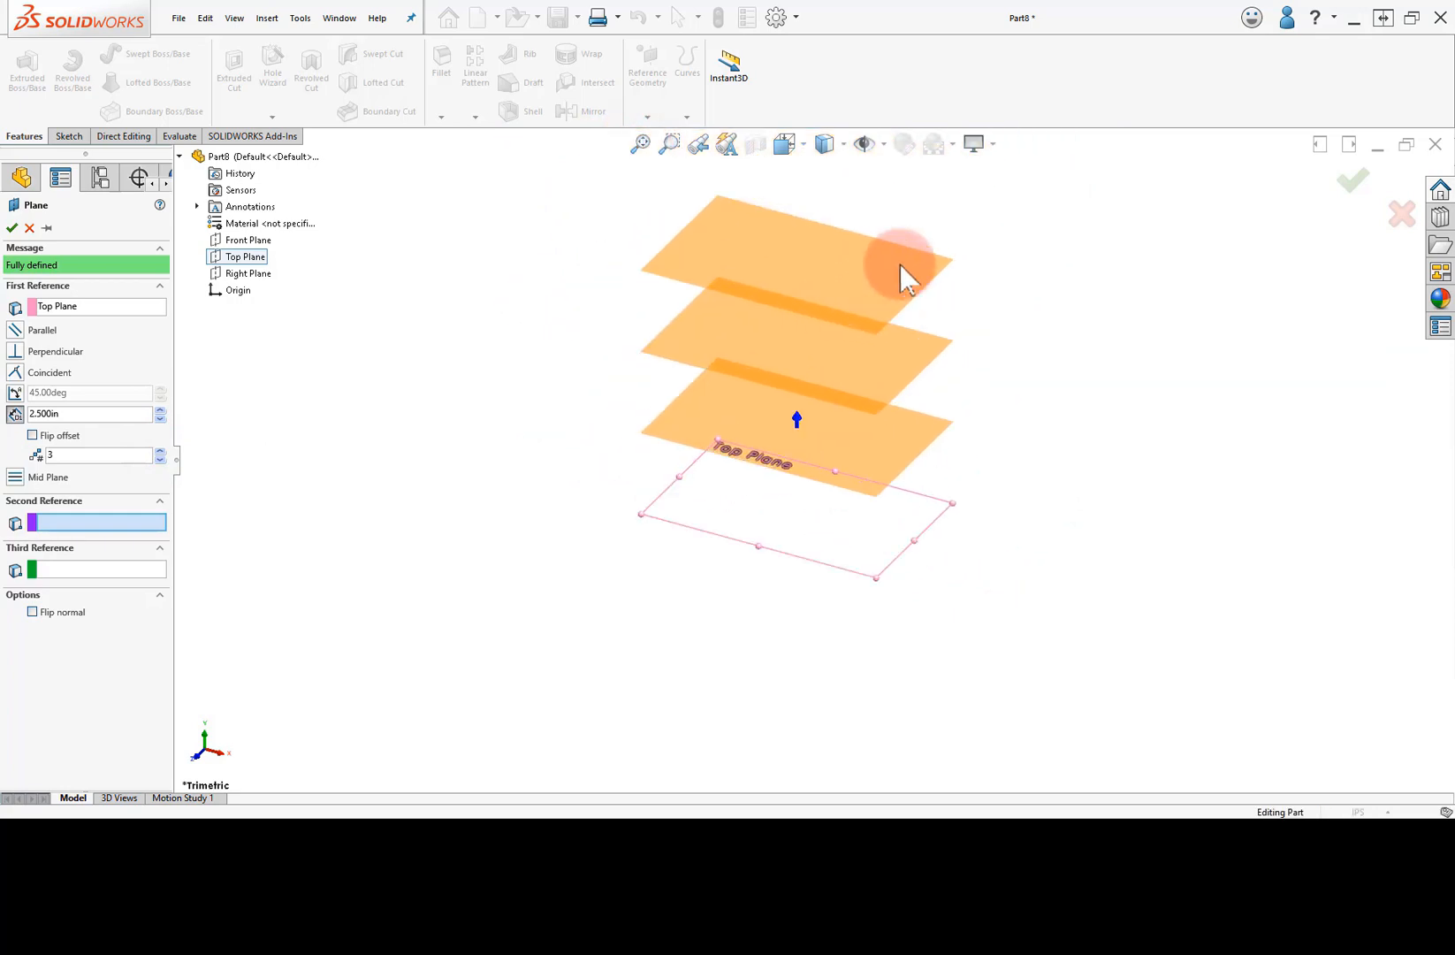
{"action": "scroll", "coordinate": [900, 264], "scroll_direction": "down", "scroll_amount": 2}
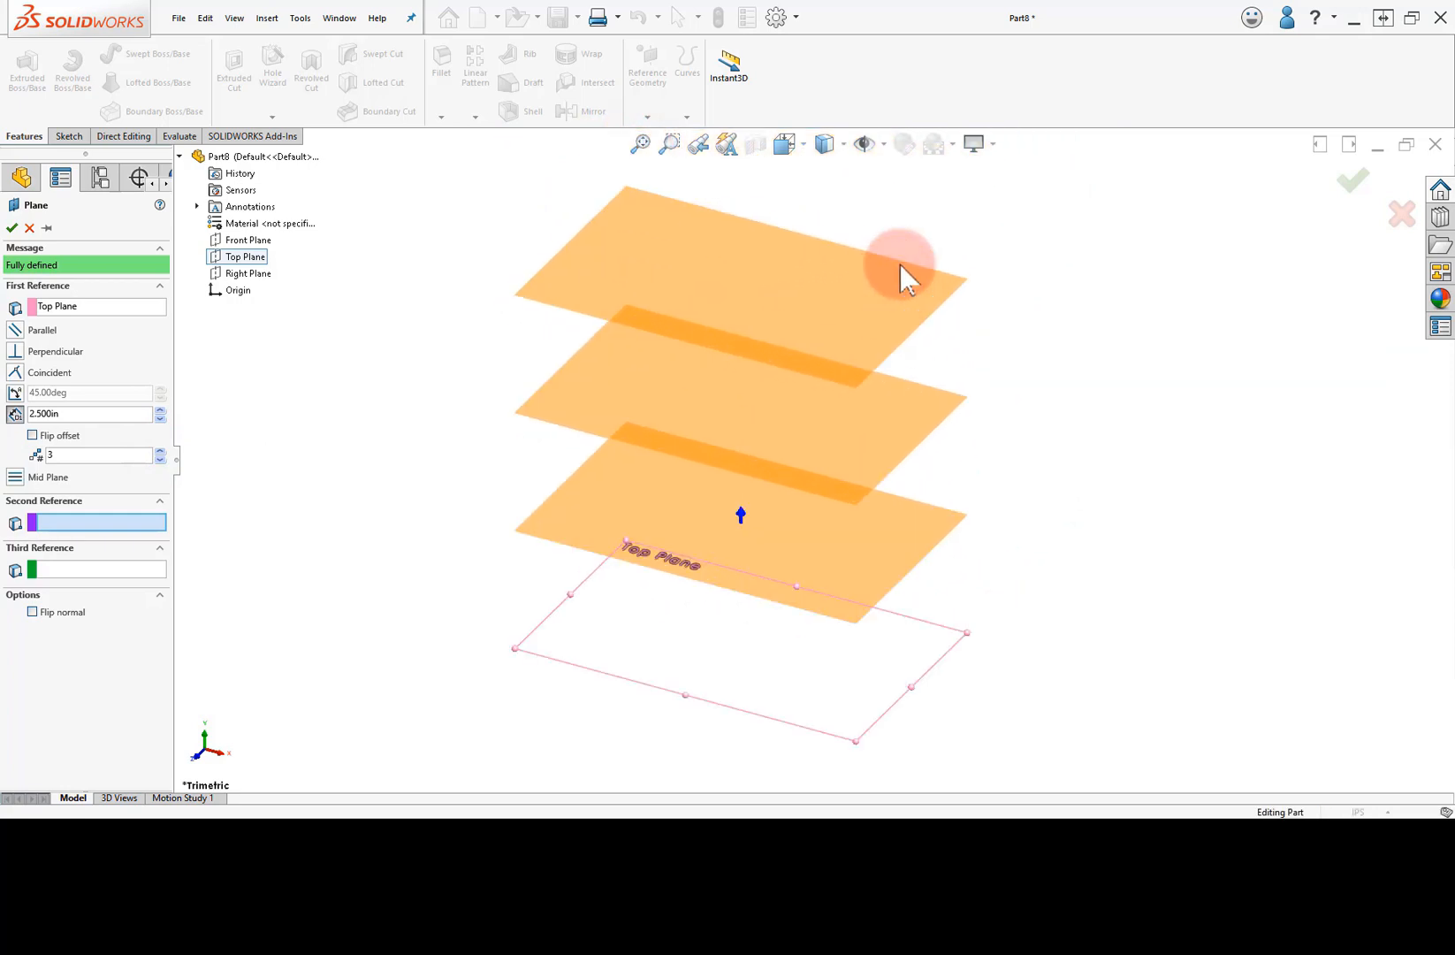
{"action": "left_click", "coordinate": [10, 228]}
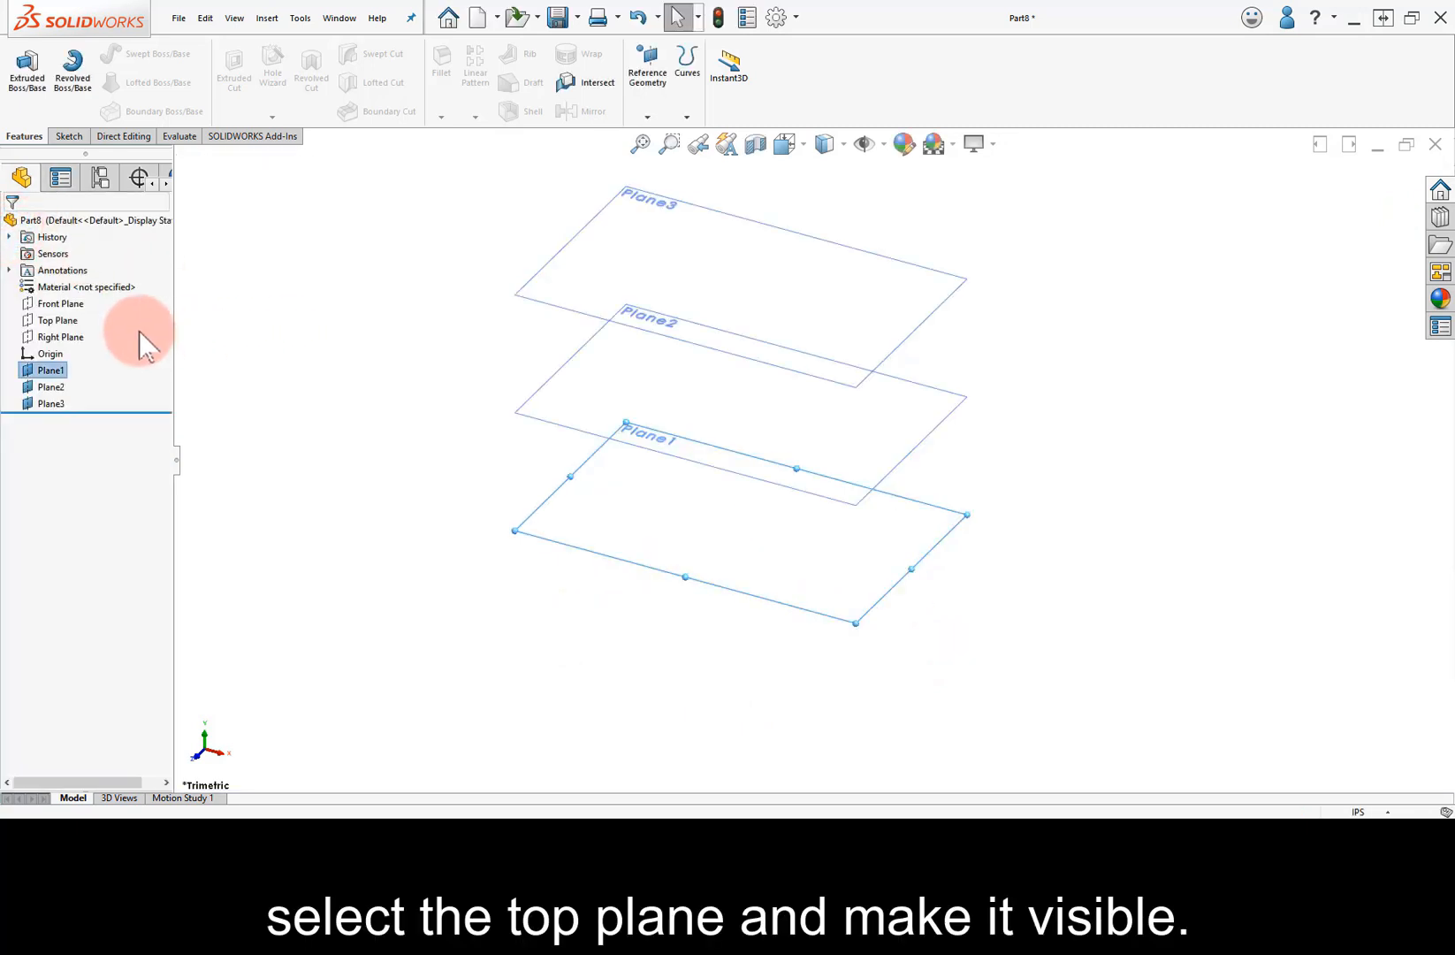
Show the Top Plane and sketch a center rectangle on it from the origin, about 4.94 by 3.01 in
{"action": "left_click", "coordinate": [58, 322]}
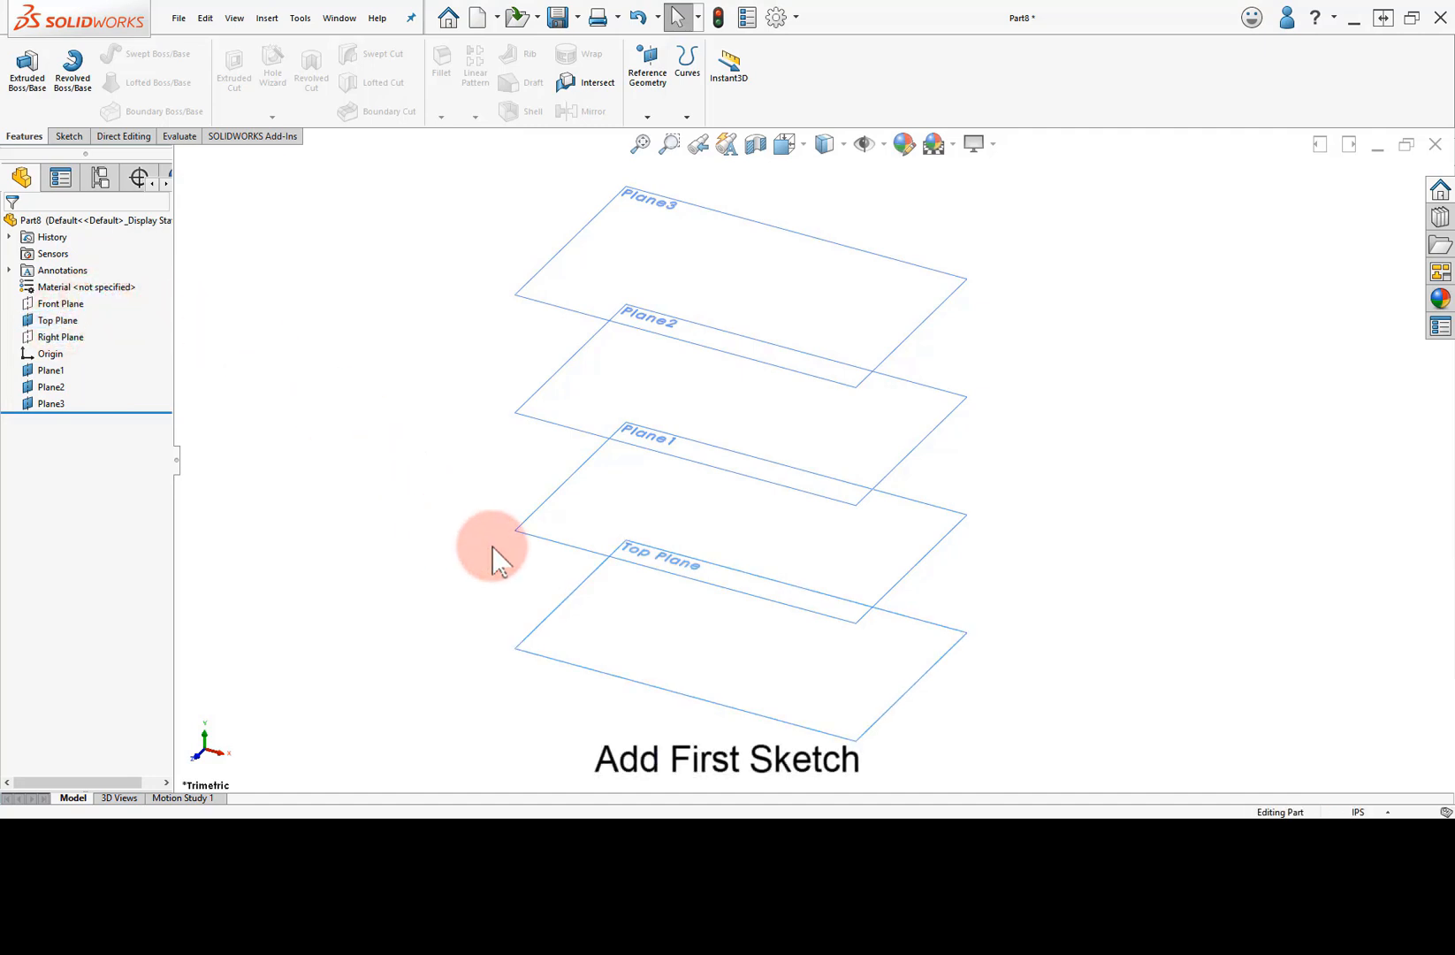
{"action": "left_click", "coordinate": [663, 654]}
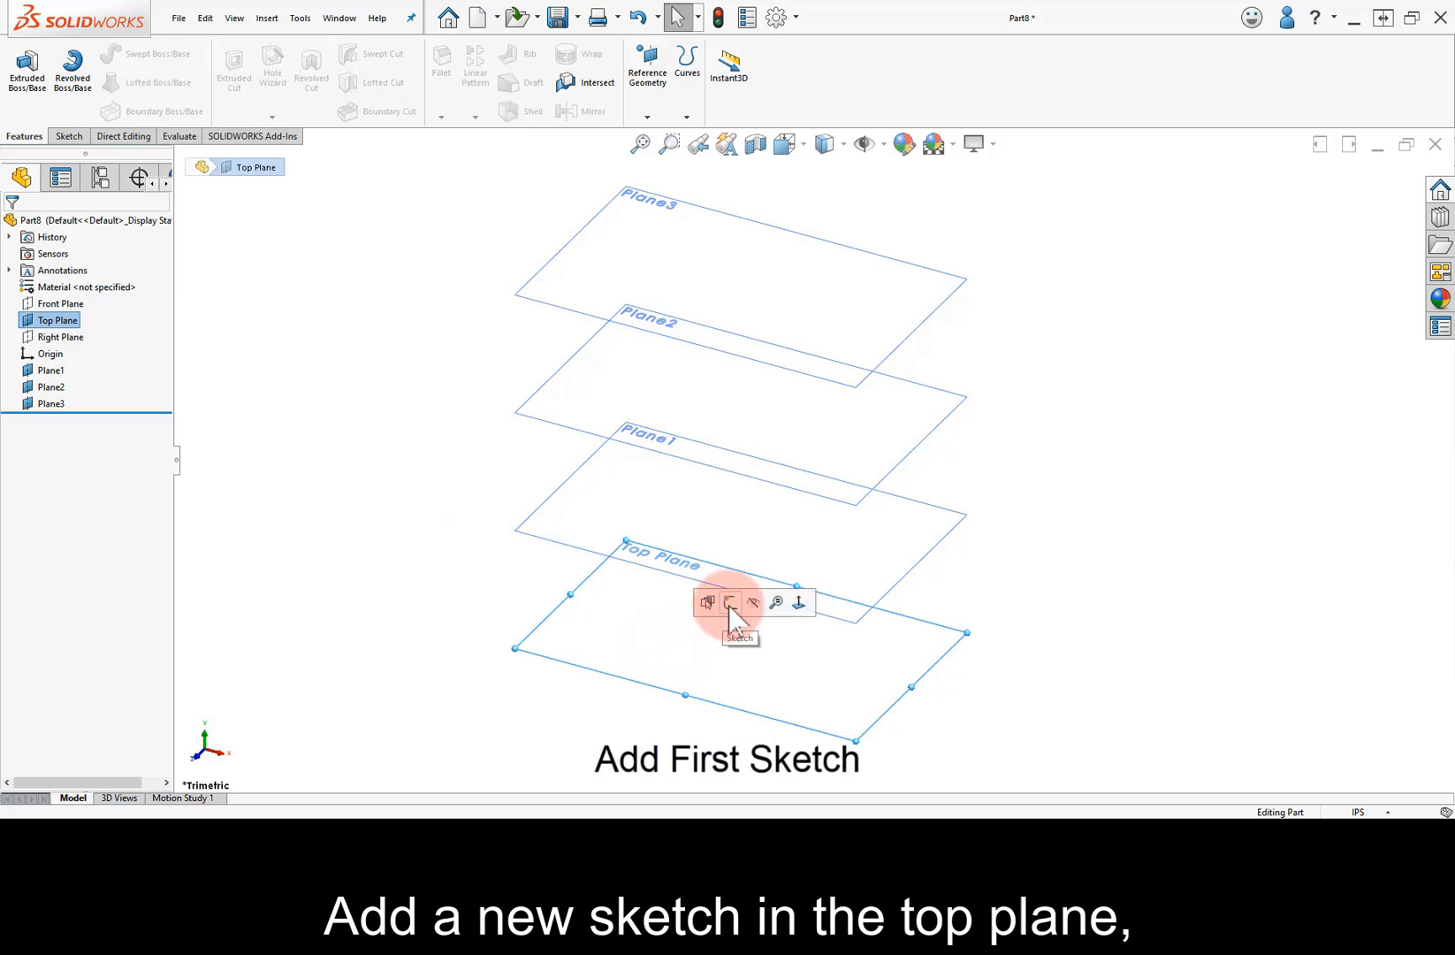
{"action": "left_click", "coordinate": [729, 604]}
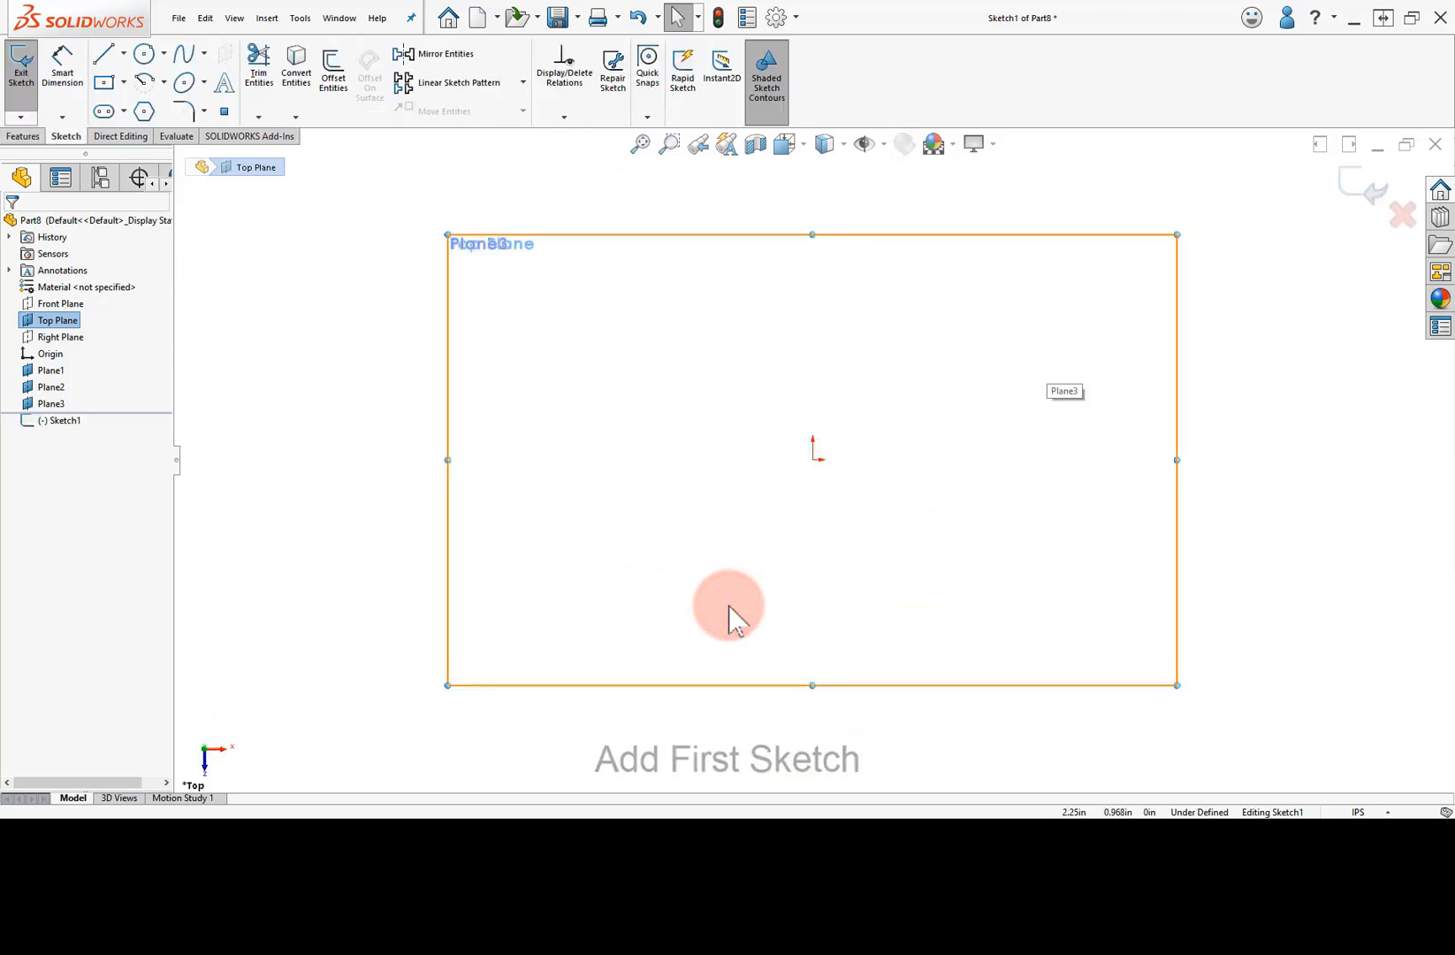
{"action": "left_click", "coordinate": [104, 82]}
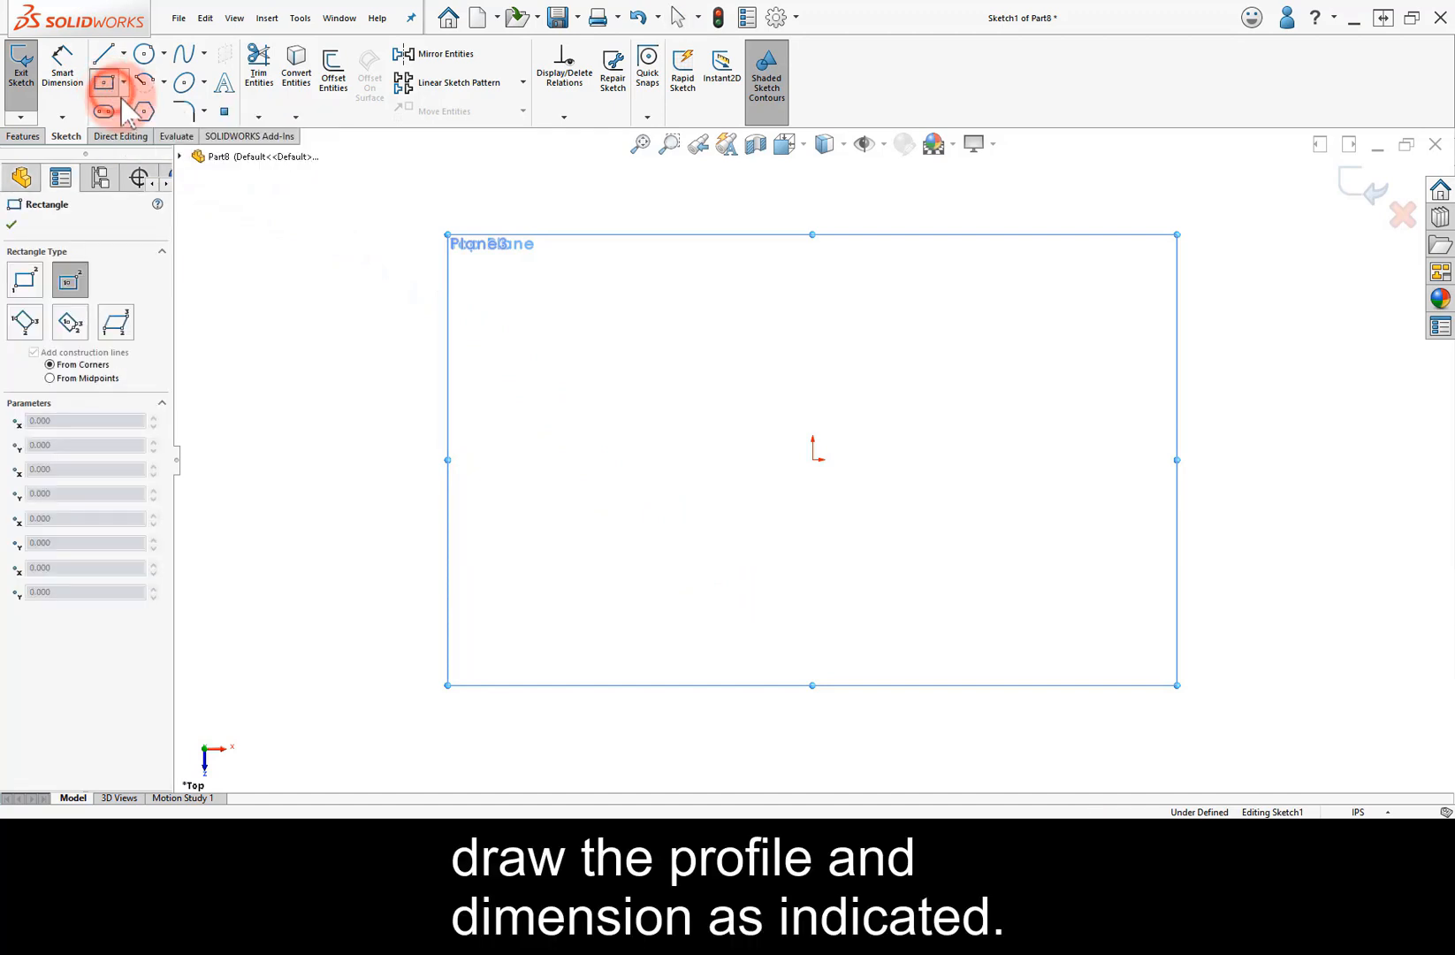
{"action": "left_click", "coordinate": [813, 459]}
{"action": "left_click", "coordinate": [1070, 302]}
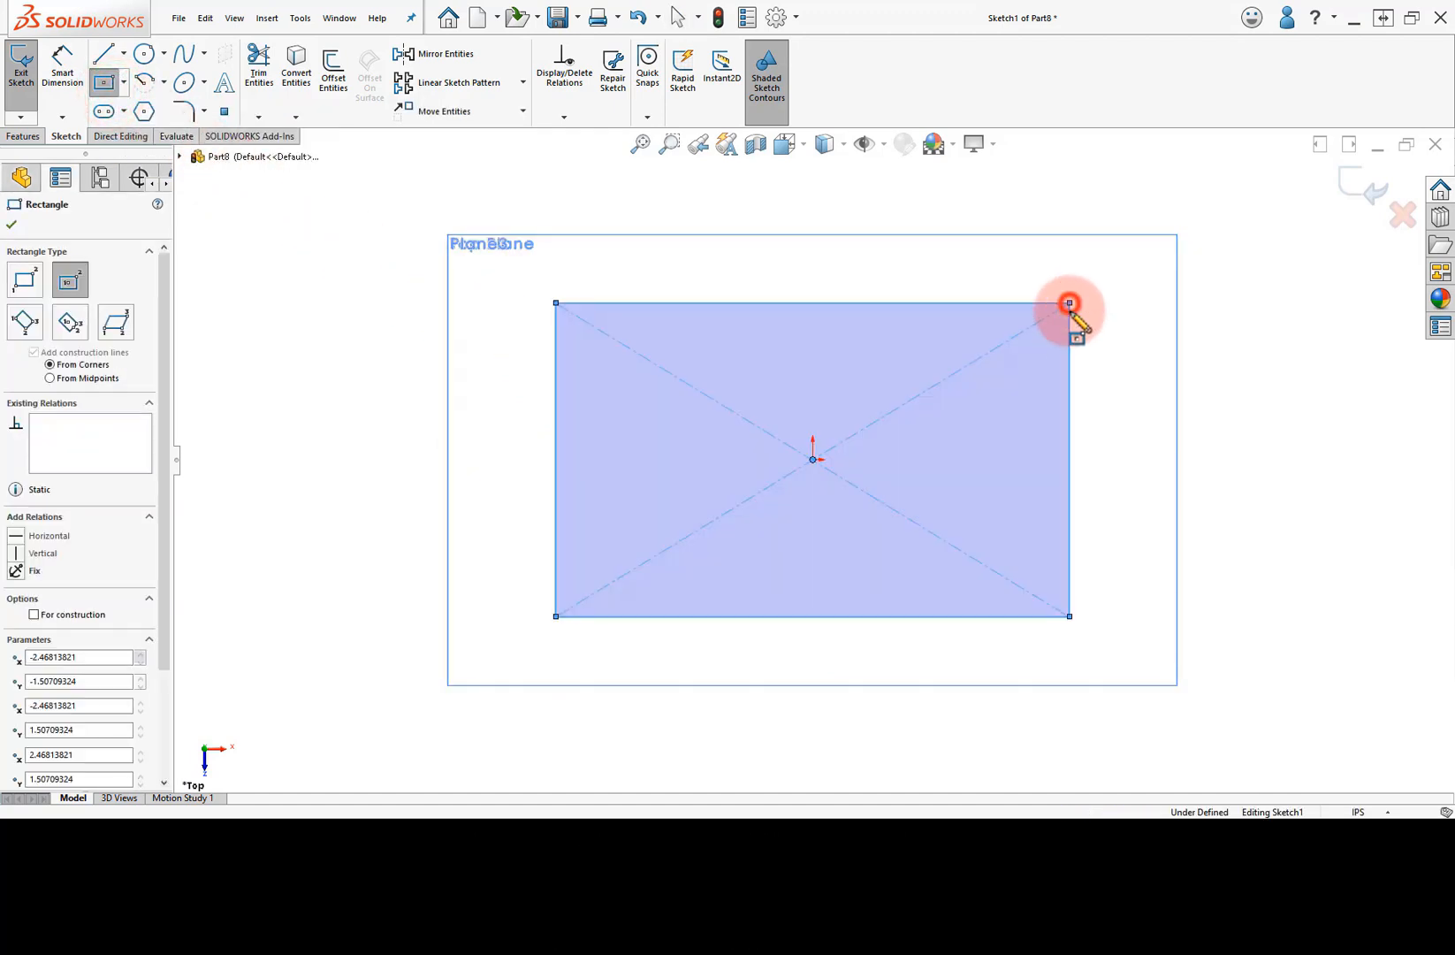
Dimension the rectangle to 3.5 in wide and 2 in high
{"action": "right_click_drag", "start_coordinate": [1281, 477], "coordinate": [1274, 393]}
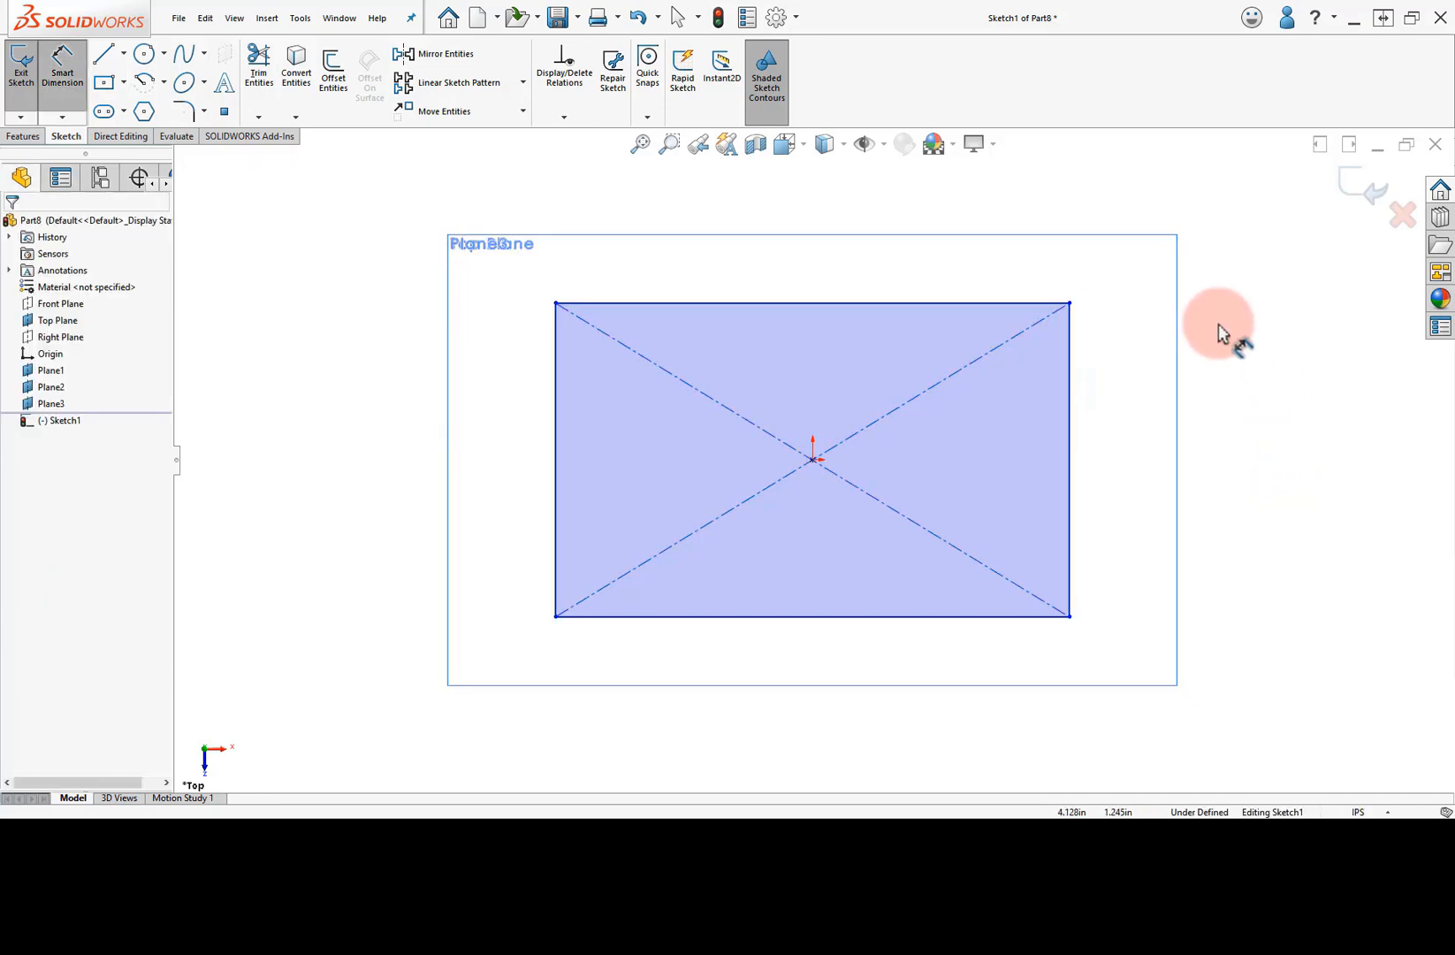
{"action": "left_click", "coordinate": [948, 303]}
{"action": "left_click", "coordinate": [820, 257]}
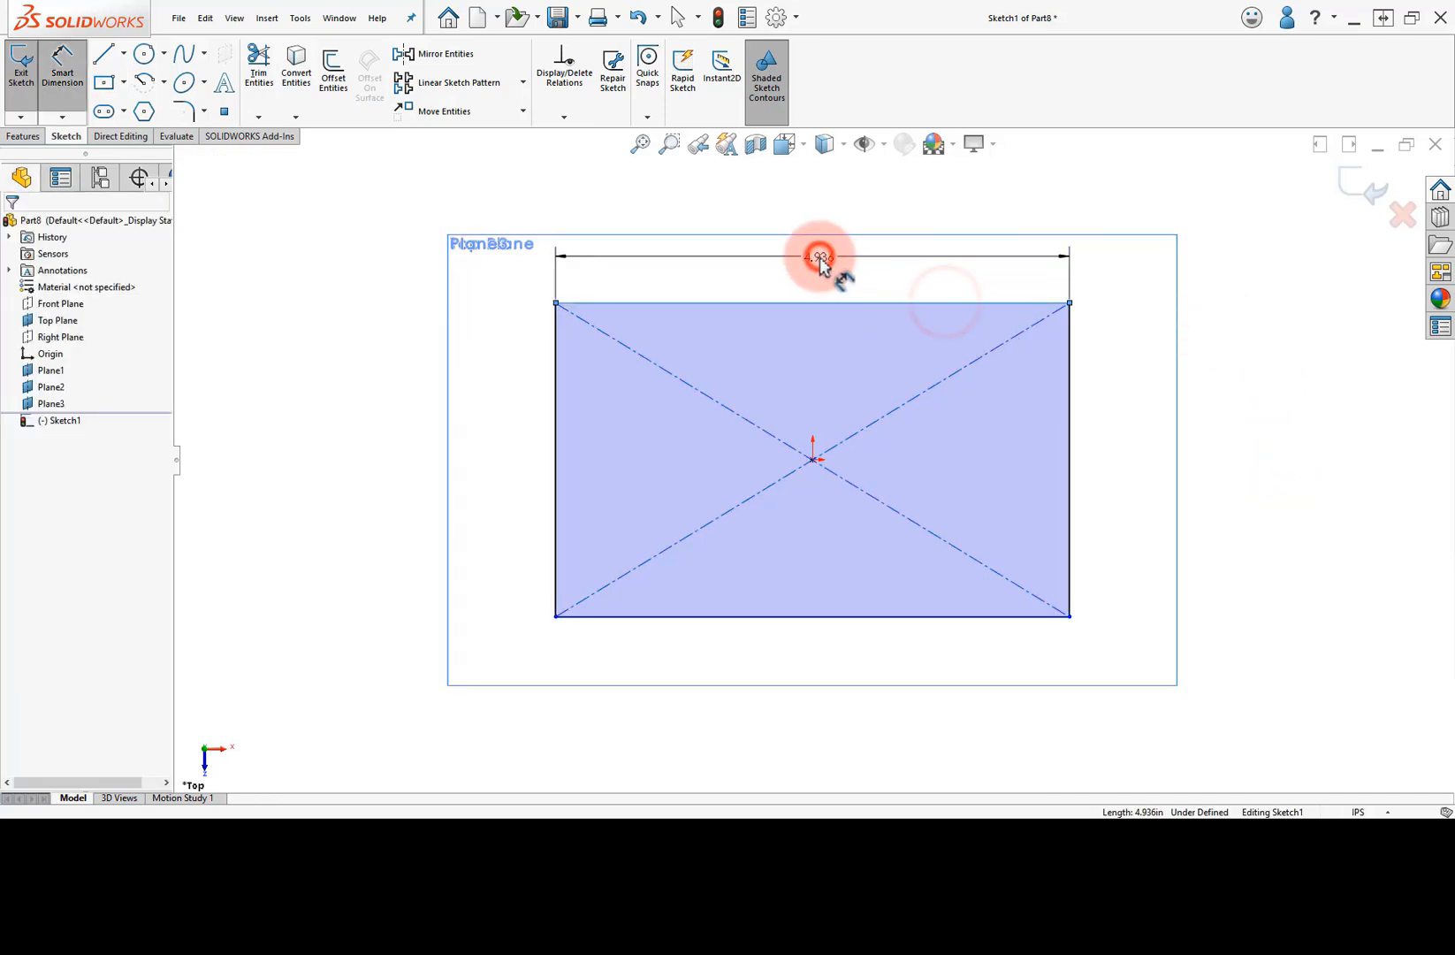
{"action": "type", "text": "3.5"}
{"action": "key", "text": "Return"}
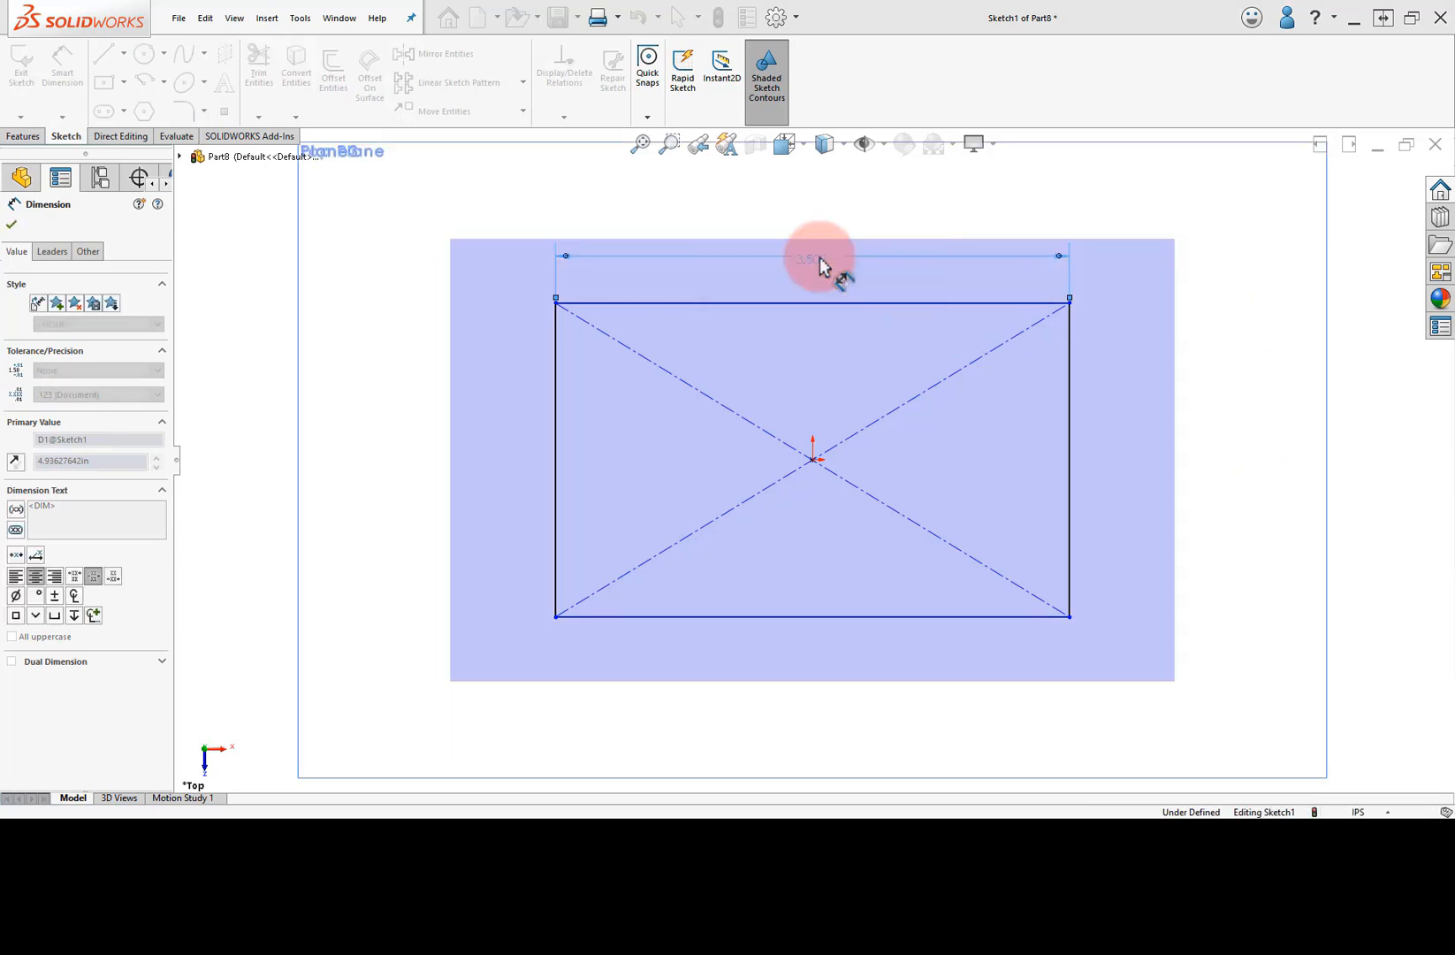
{"action": "left_click", "coordinate": [1073, 431]}
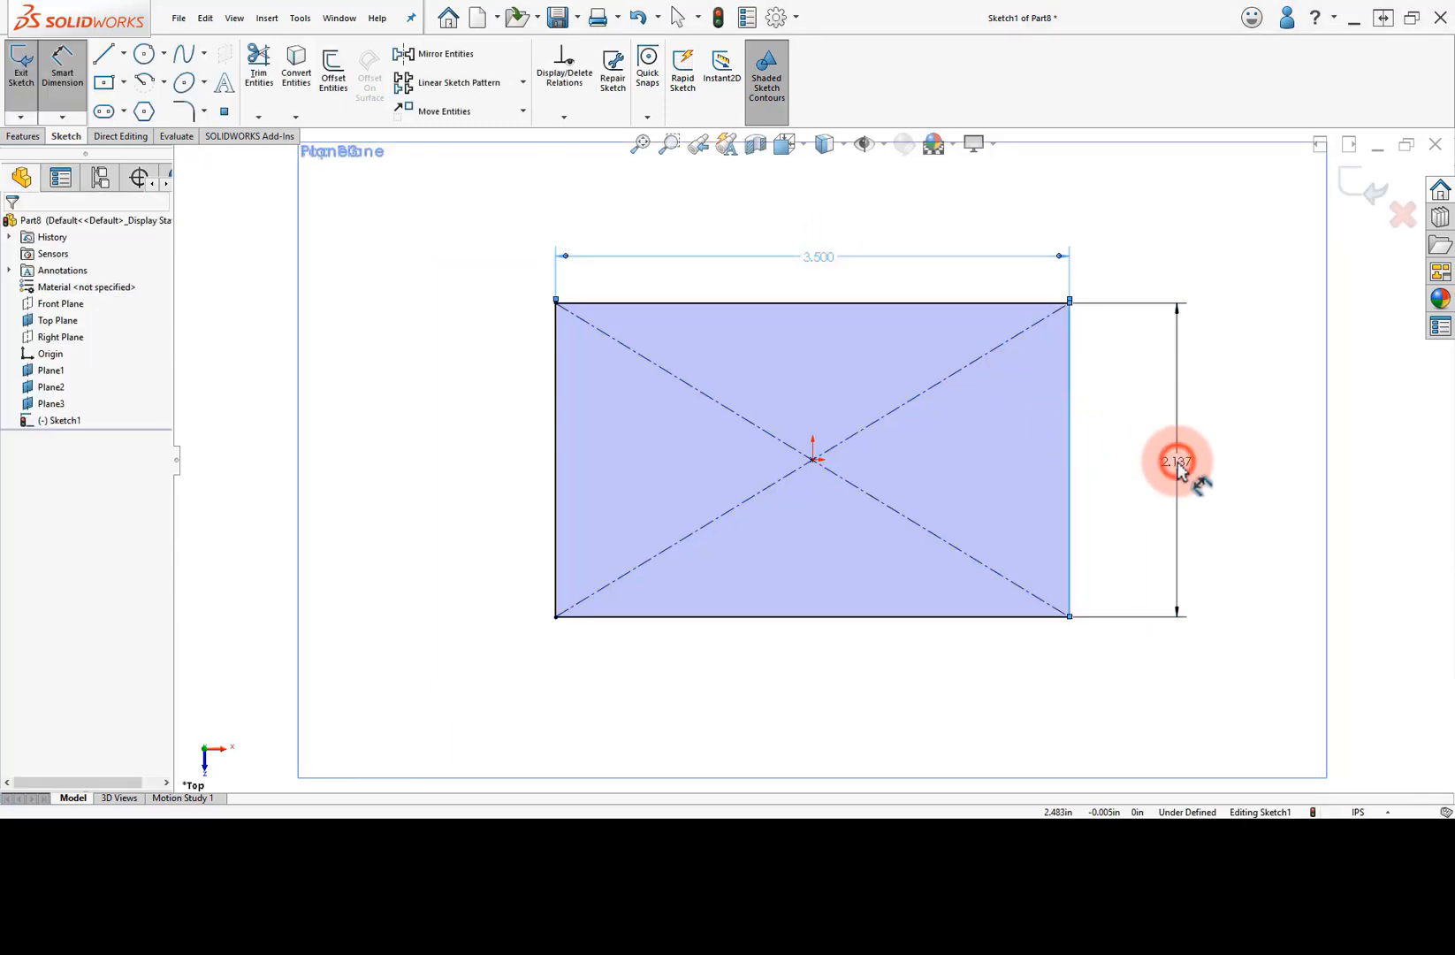
{"action": "left_click", "coordinate": [1177, 464]}
{"action": "type", "text": "2.000in"}
{"action": "key", "text": "Return"}
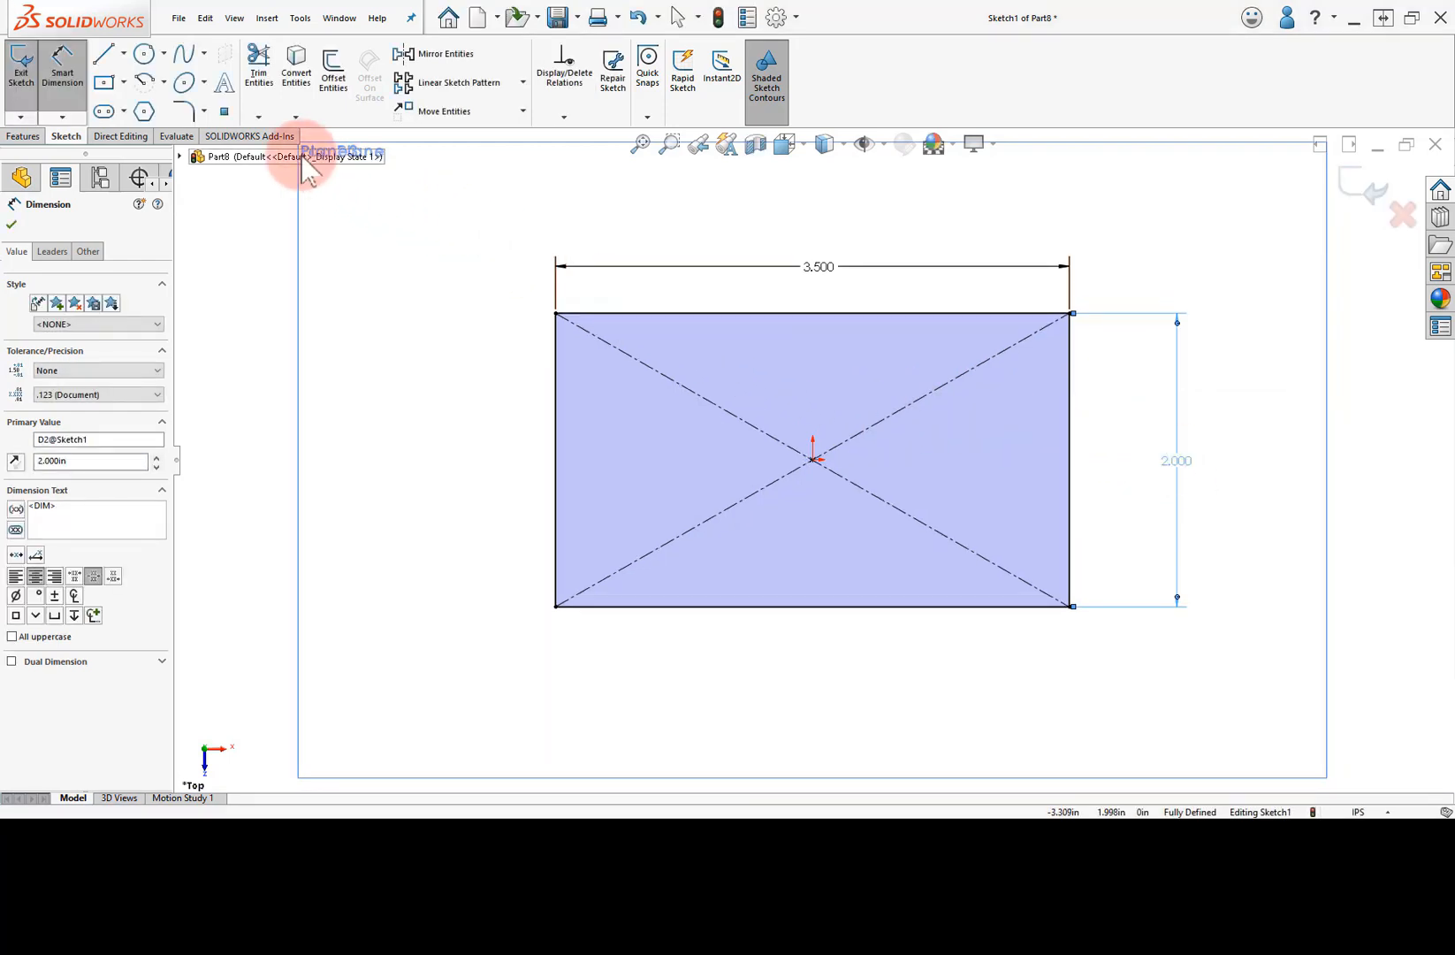
Round all four corners of the rectangle with 0.5 in sketch fillets
{"action": "left_click", "coordinate": [188, 109]}
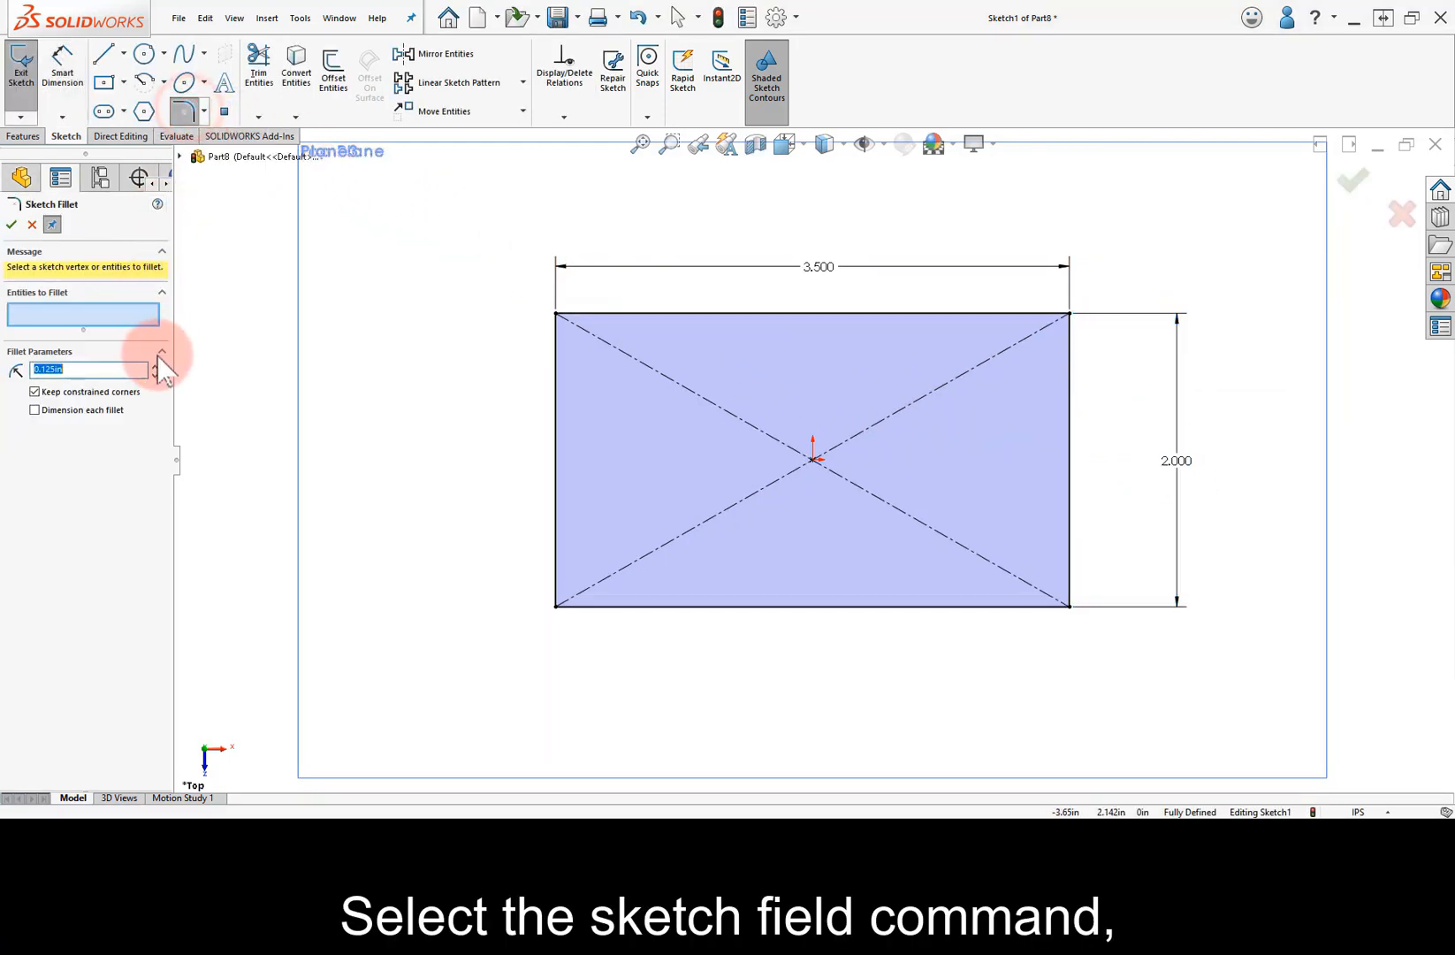
{"action": "left_click", "coordinate": [154, 365]}
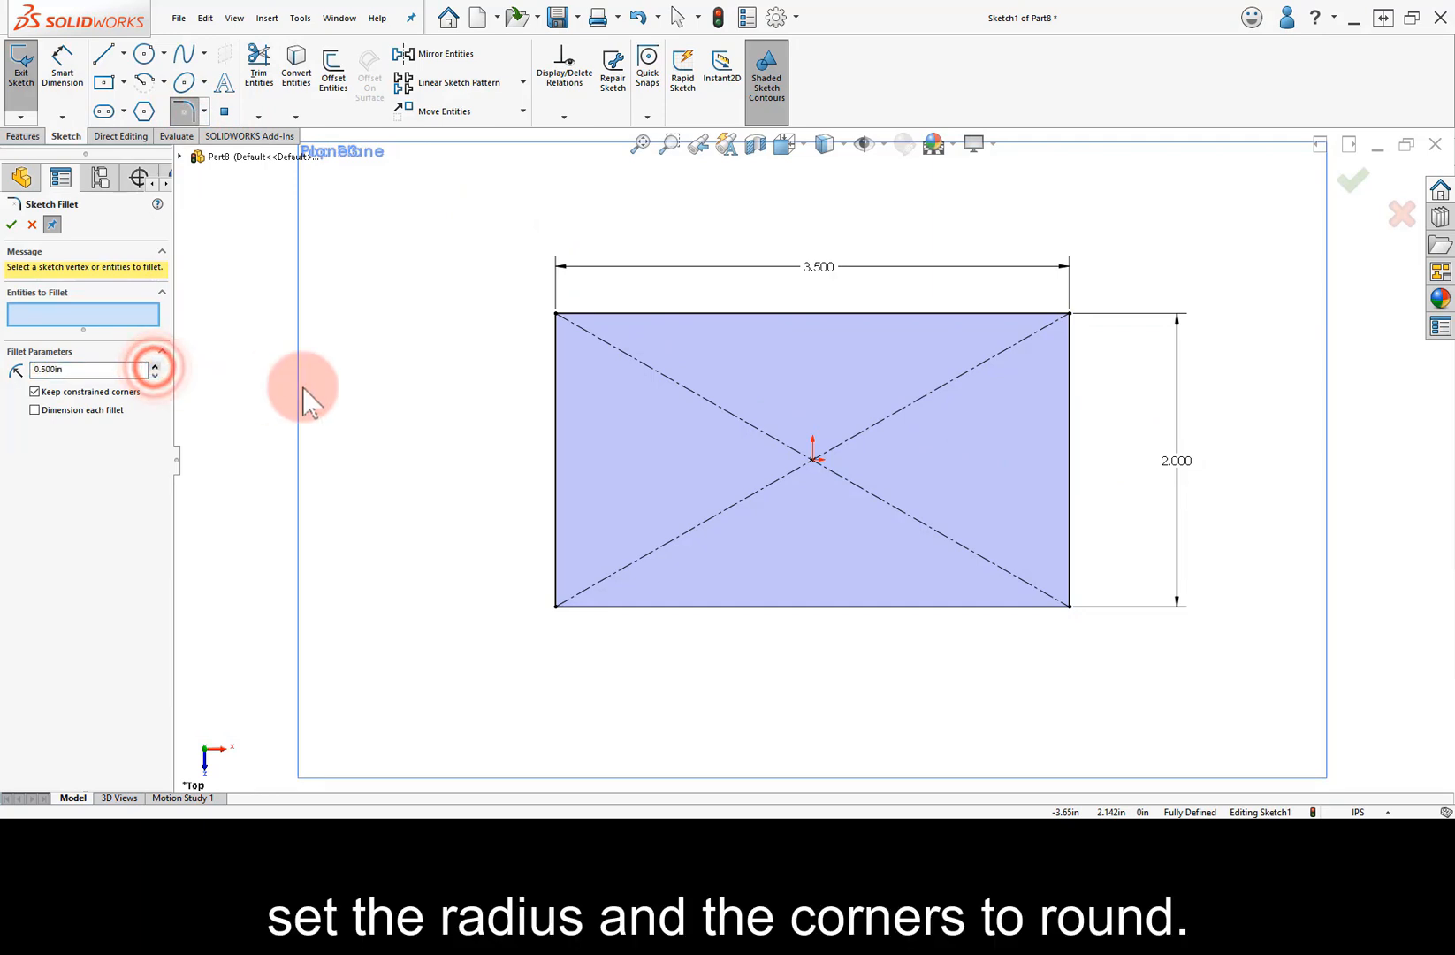
{"action": "left_click", "coordinate": [556, 317]}
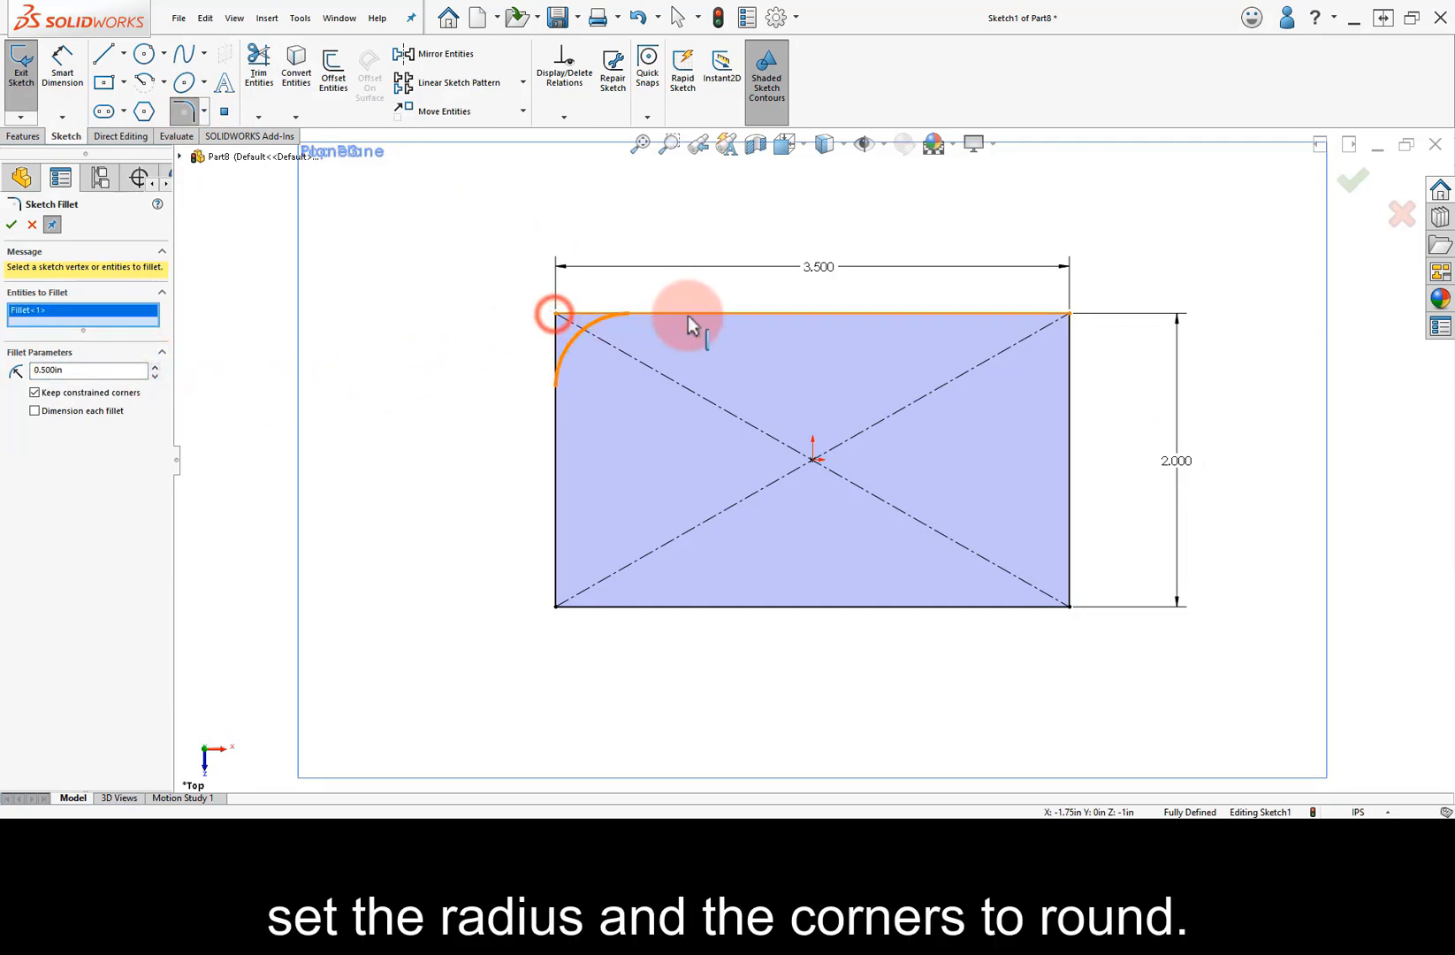
{"action": "left_click", "coordinate": [1070, 314]}
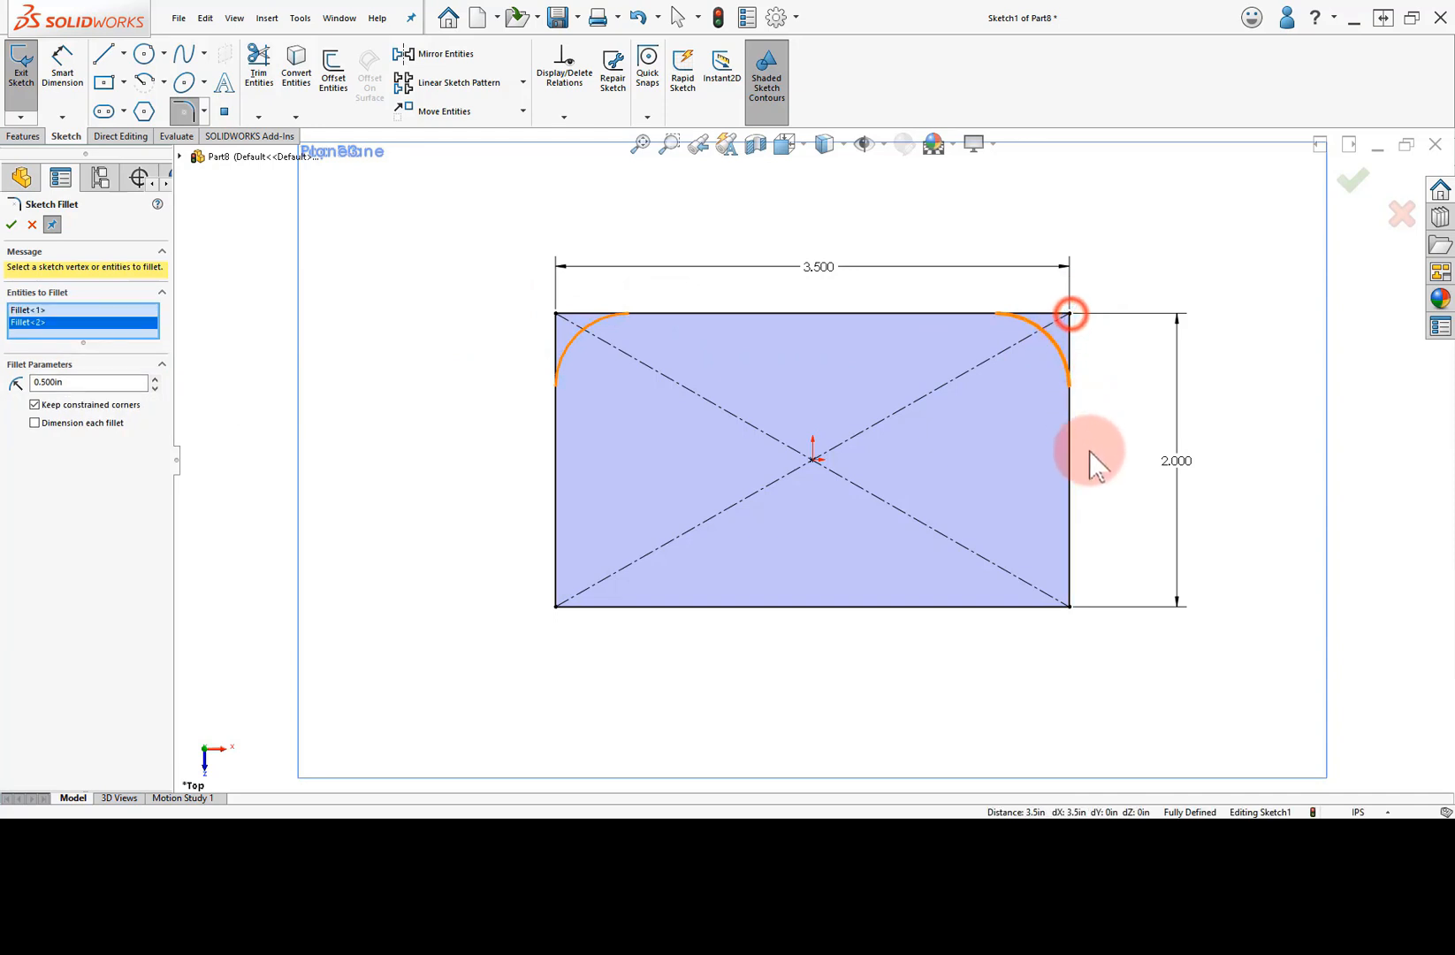
{"action": "left_click", "coordinate": [1070, 607]}
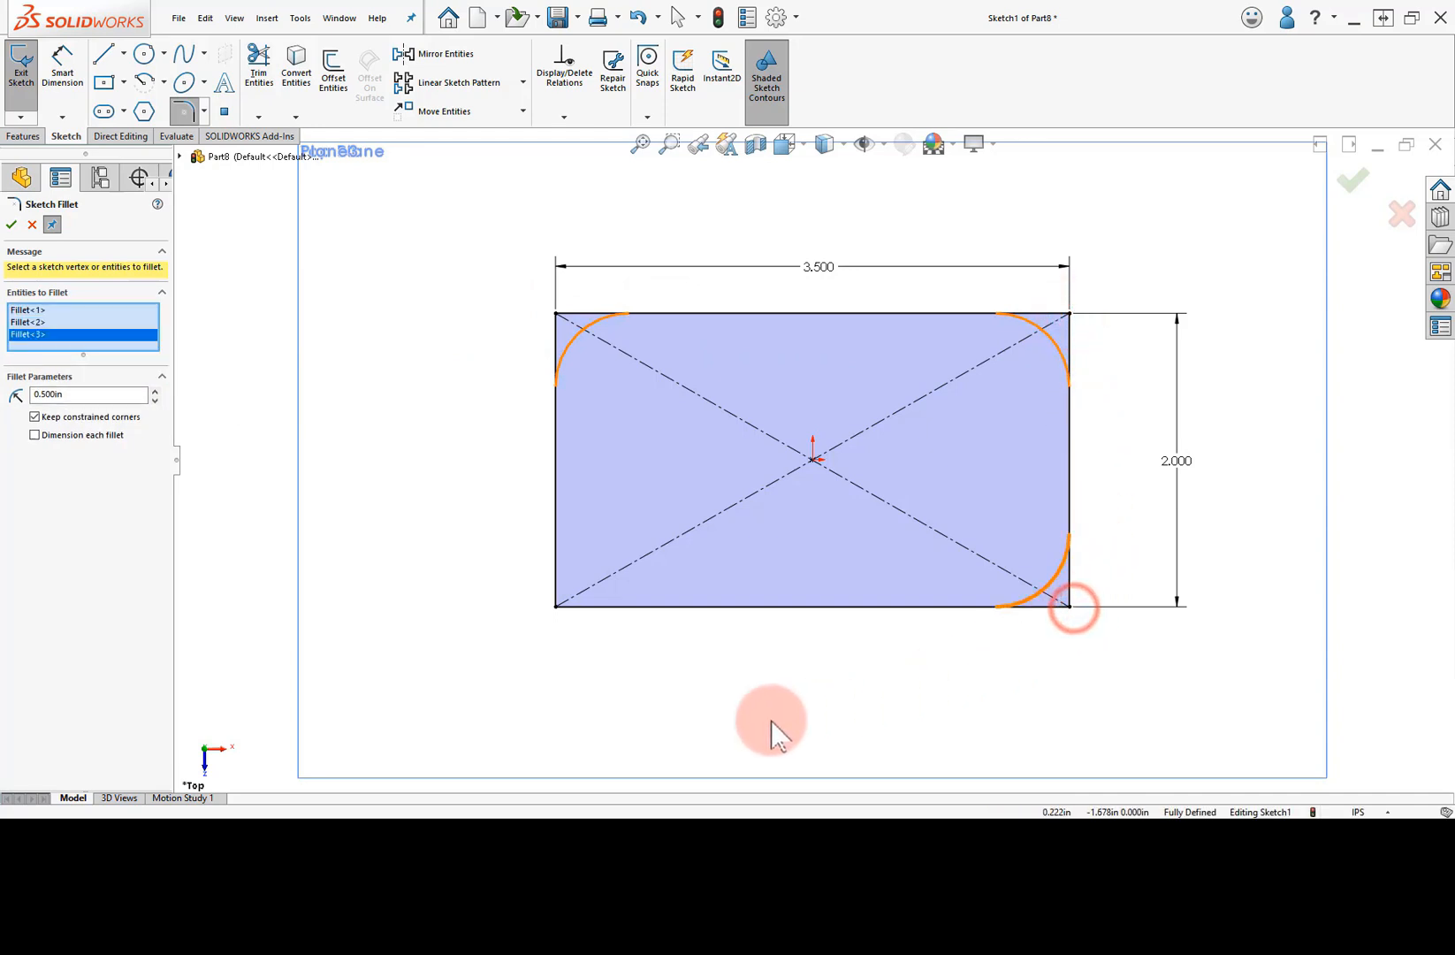
{"action": "left_click", "coordinate": [556, 609]}
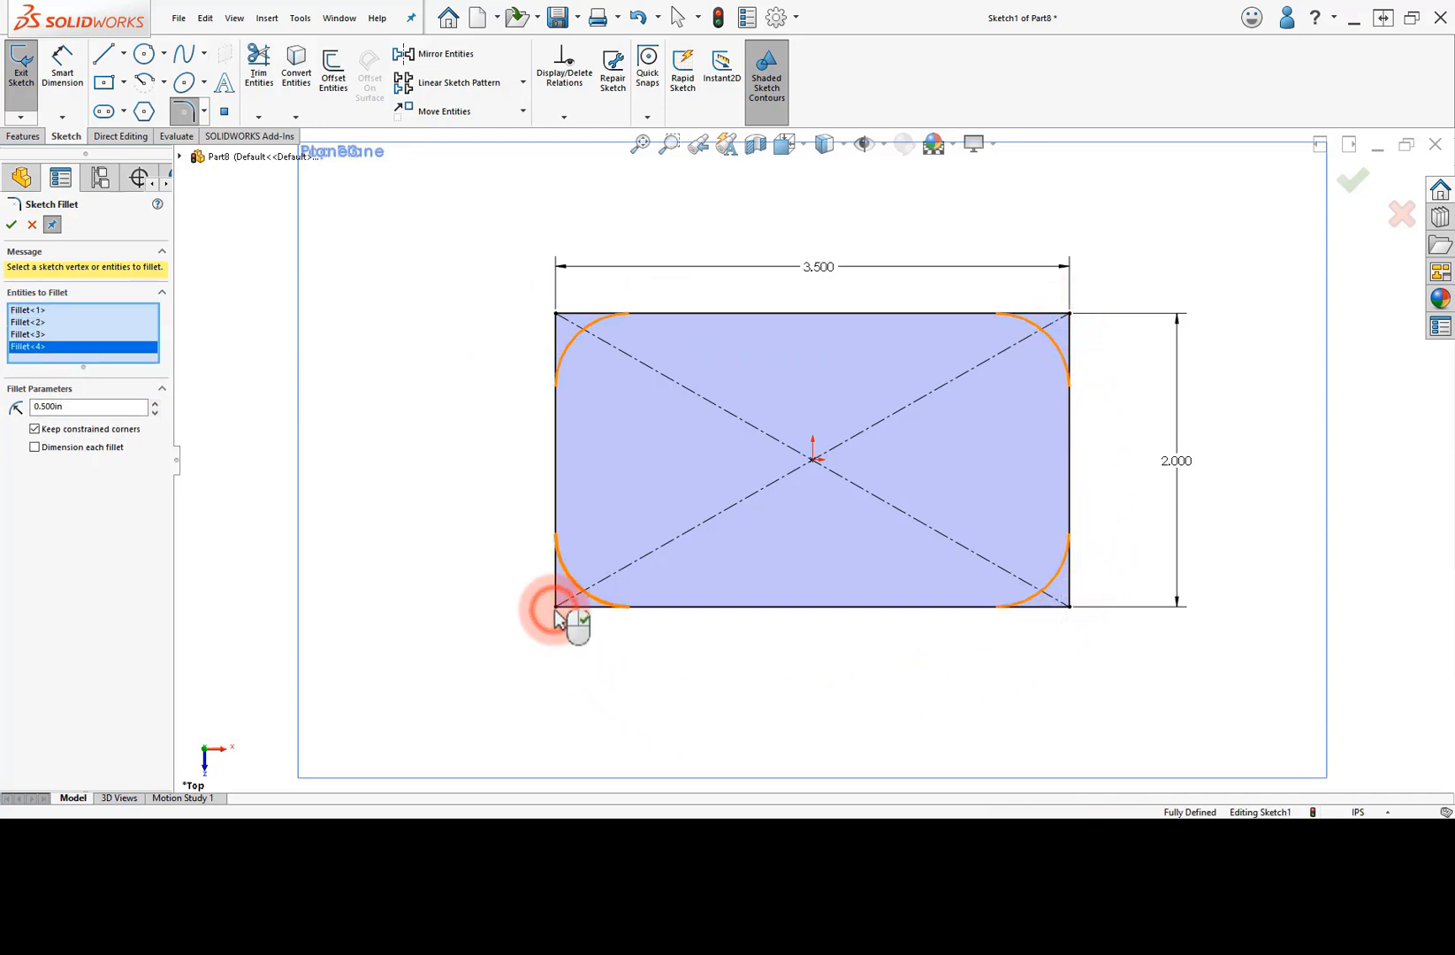
{"action": "left_click", "coordinate": [11, 225]}
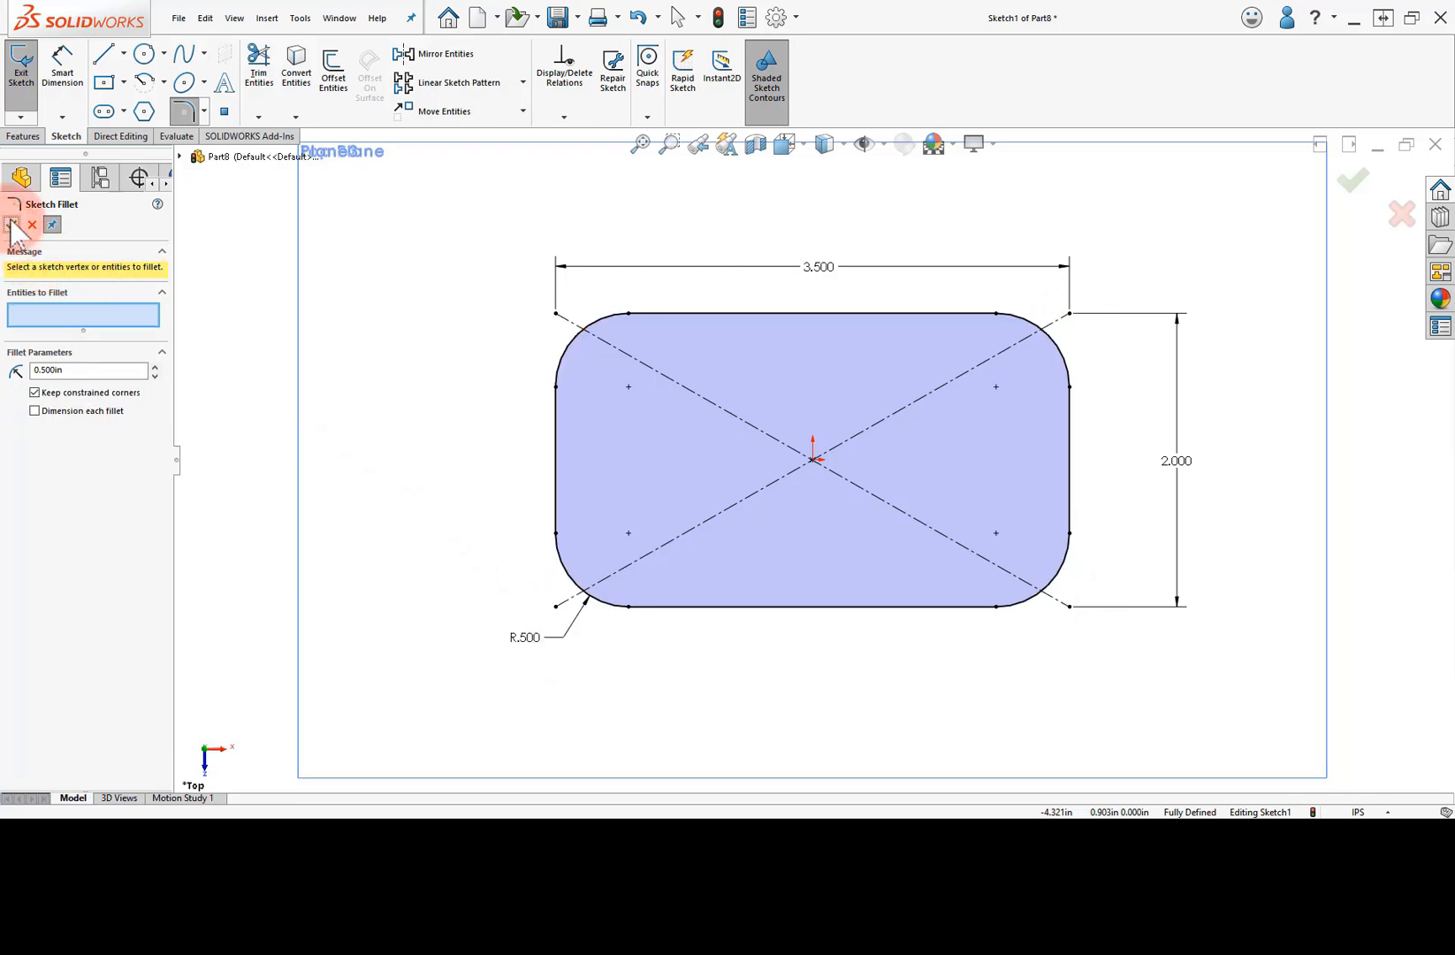
{"action": "left_click", "coordinate": [11, 226]}
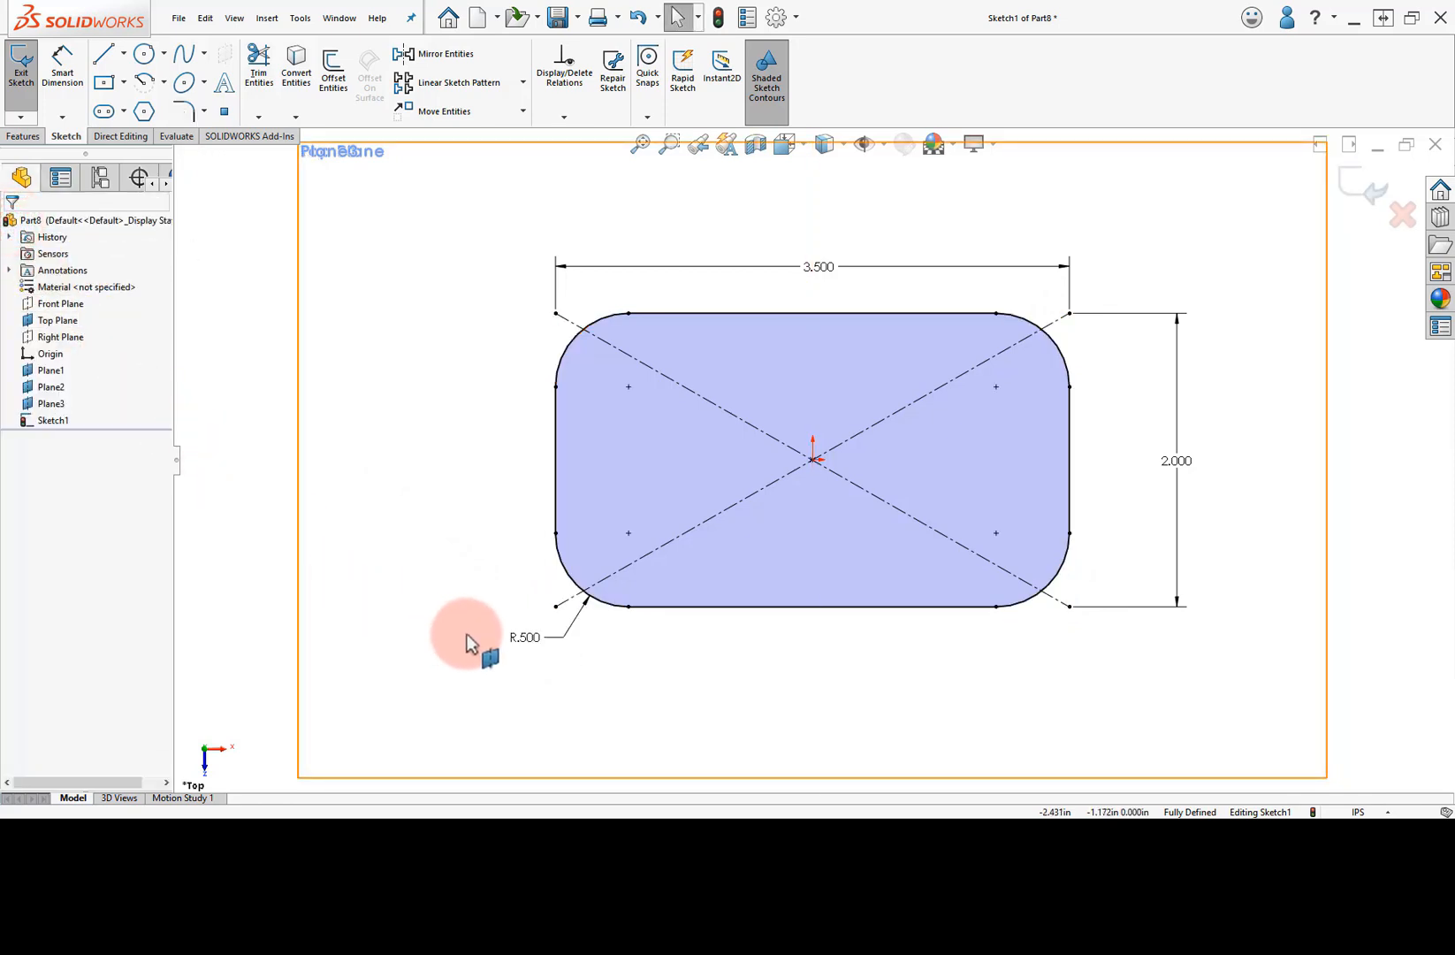
Finish the rounded rectangle sketch and hide all planes in the view
{"action": "left_click", "coordinate": [509, 654]}
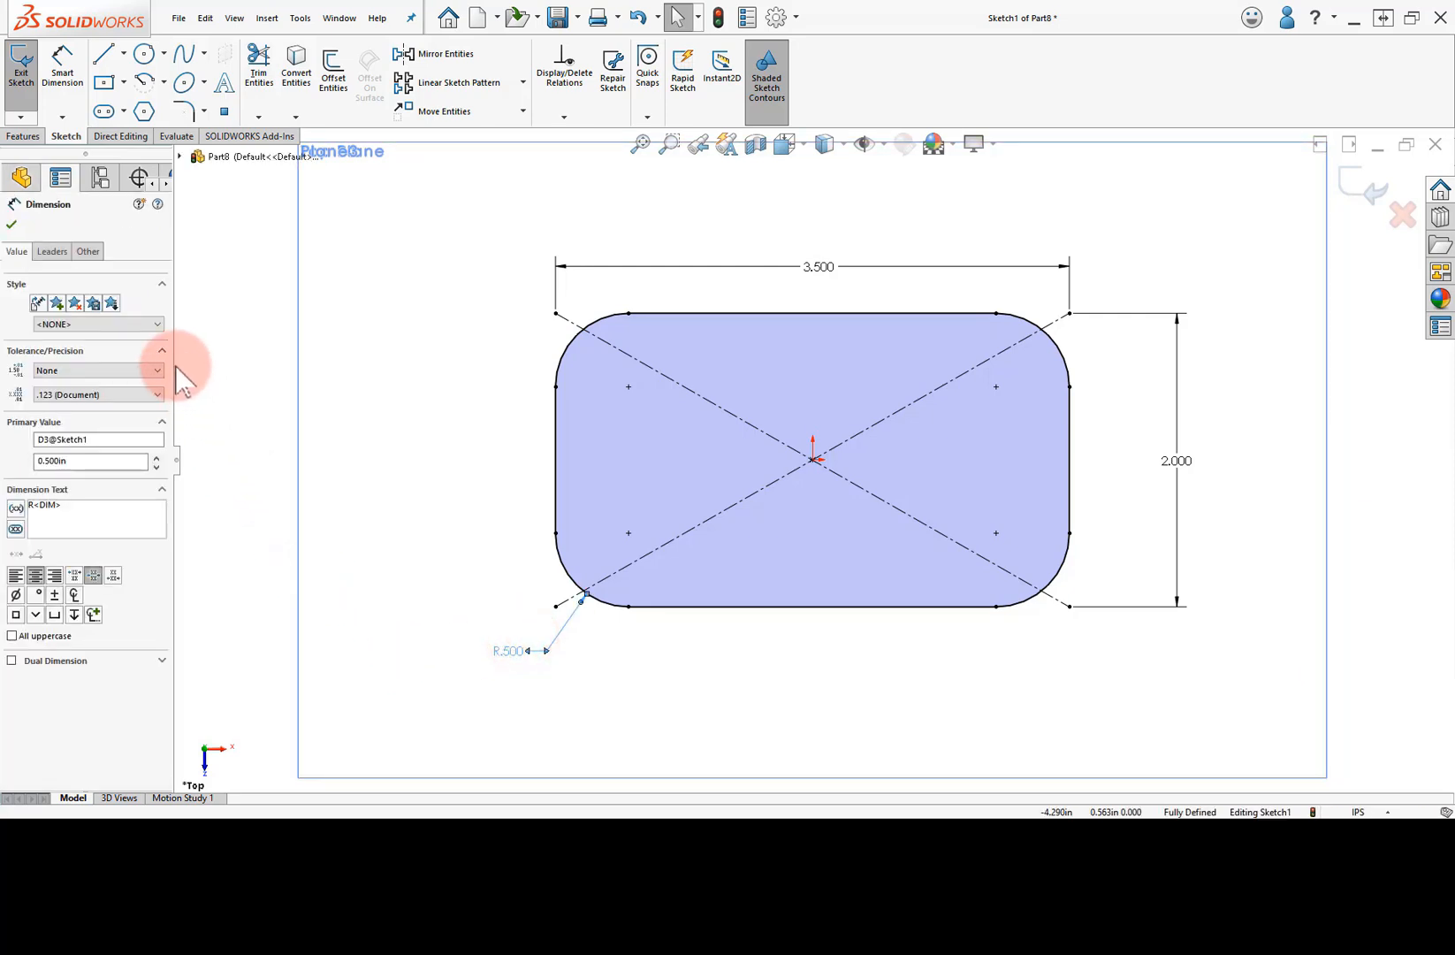
{"action": "left_click", "coordinate": [35, 93]}
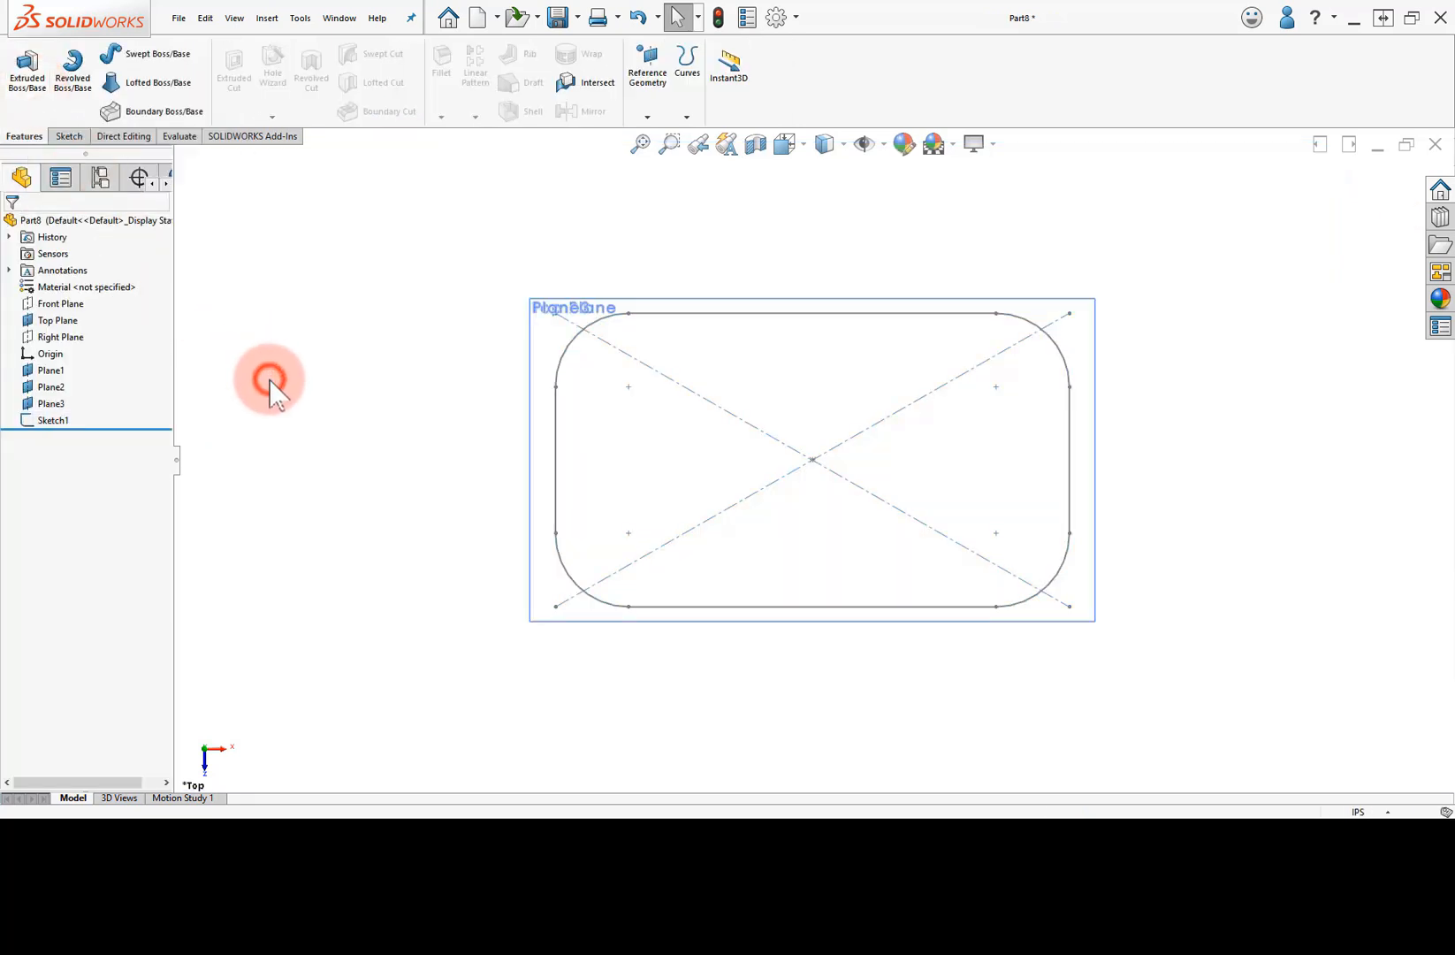
{"action": "left_click", "coordinate": [882, 146]}
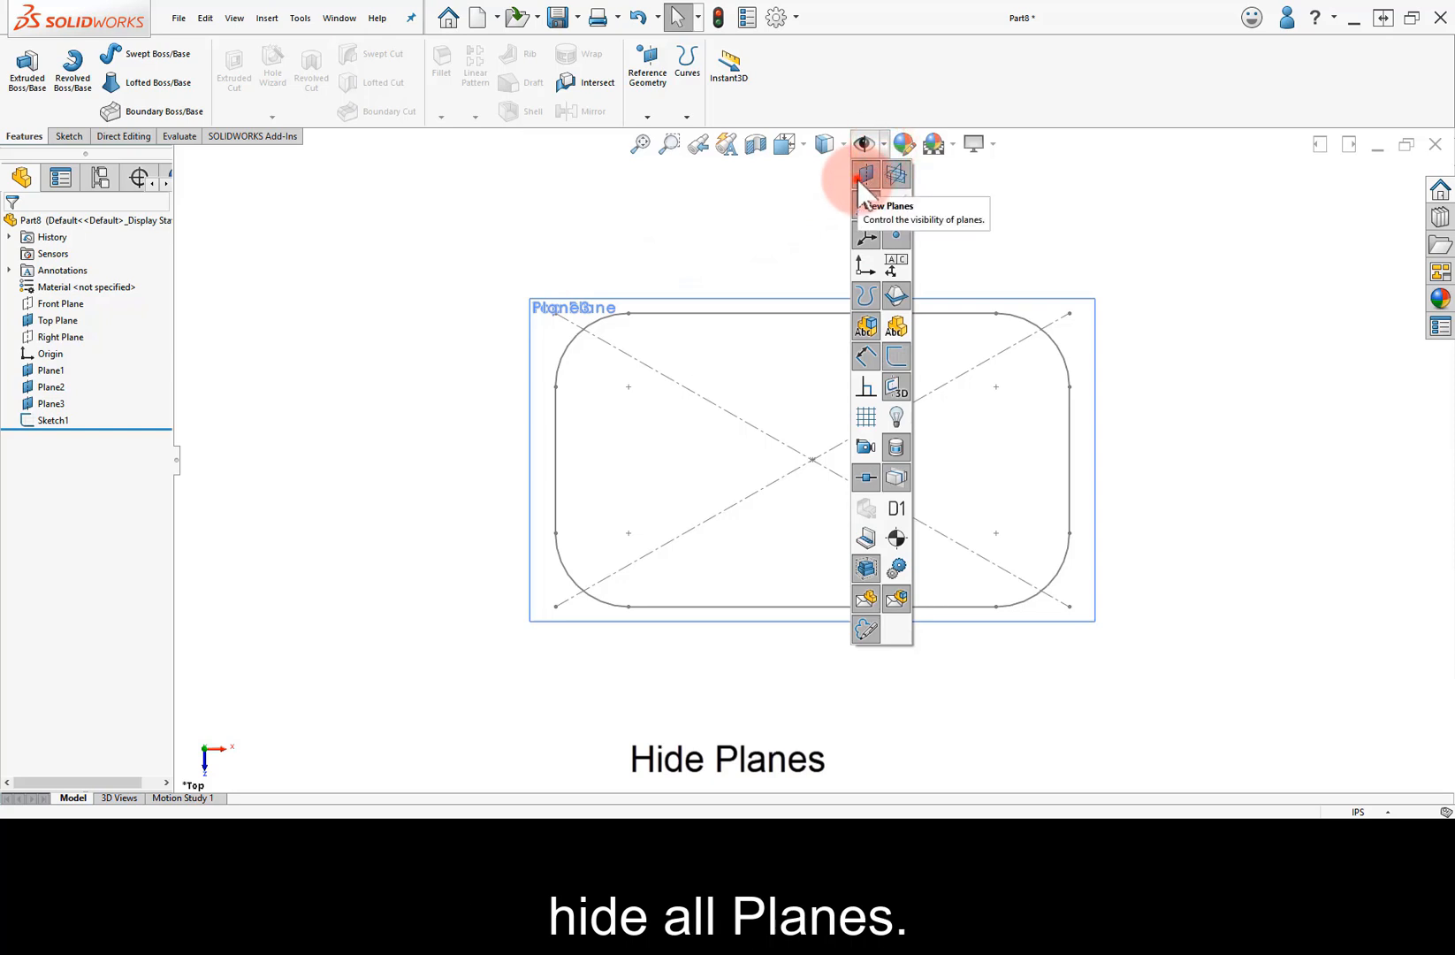
{"action": "left_click", "coordinate": [862, 178]}
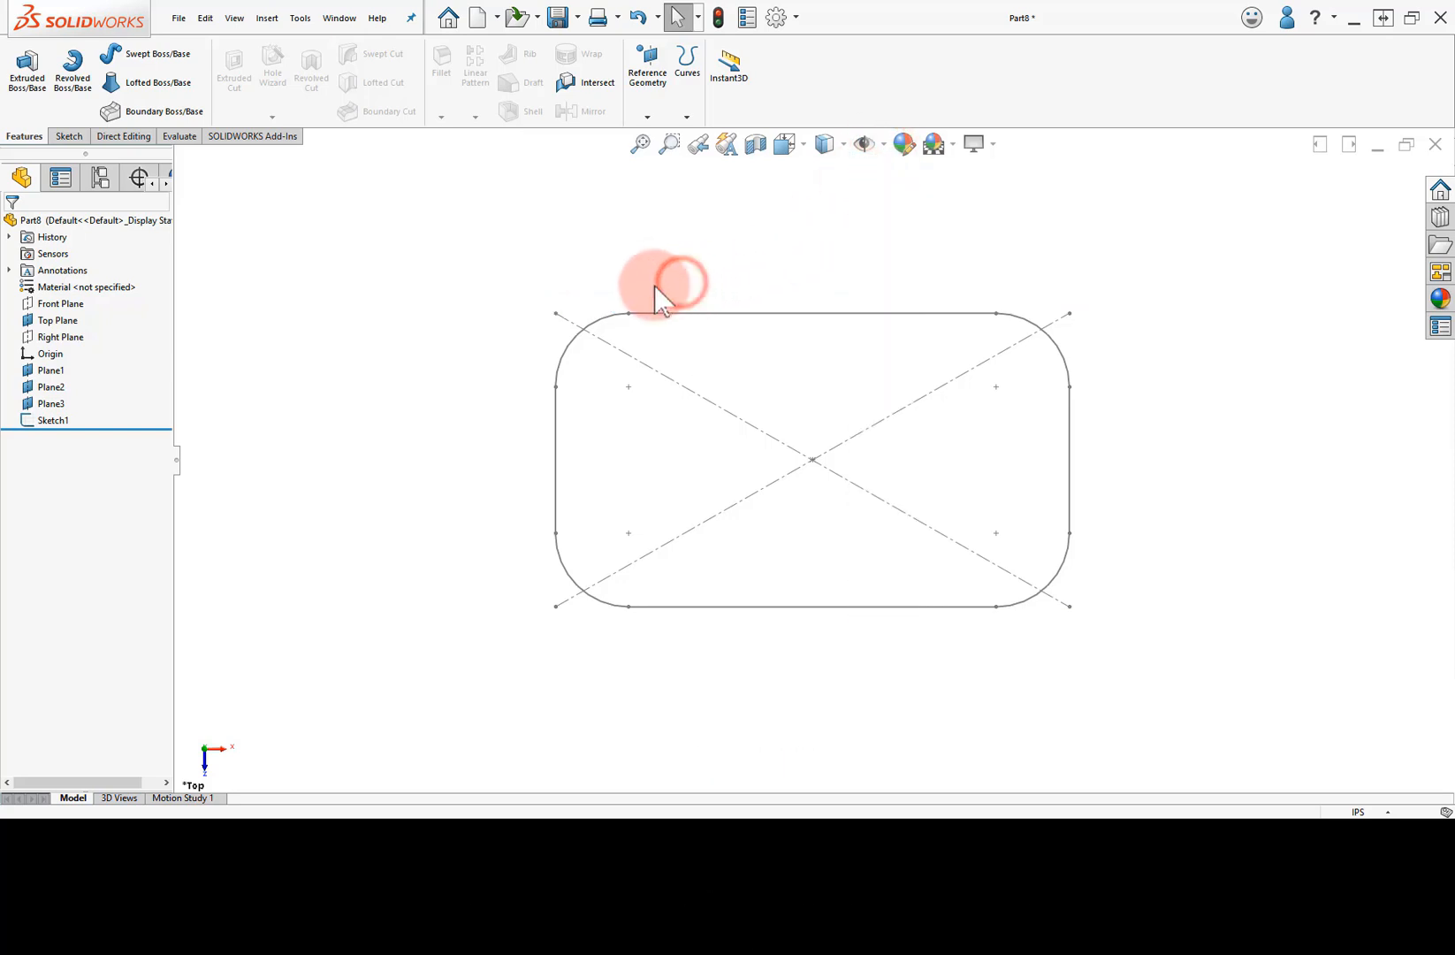
Start a sketch on Plane1 and draw a center rectangle from the origin with its corner on Sketch1's diagonal, about 2.23 by 1.27 in
{"action": "left_click", "coordinate": [55, 370]}
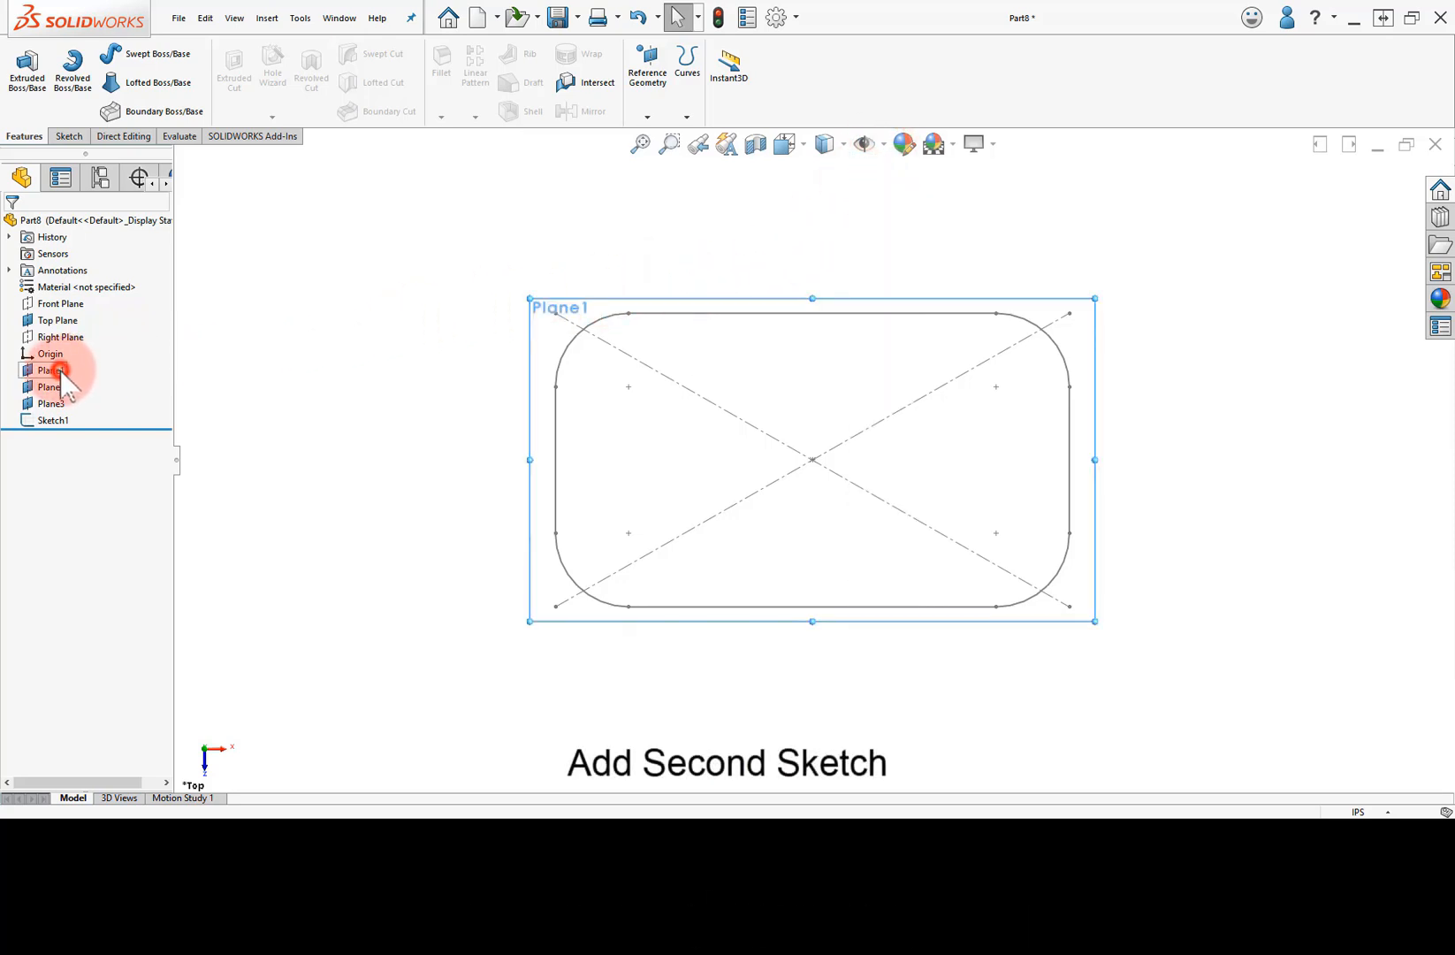
{"action": "left_click", "coordinate": [74, 349]}
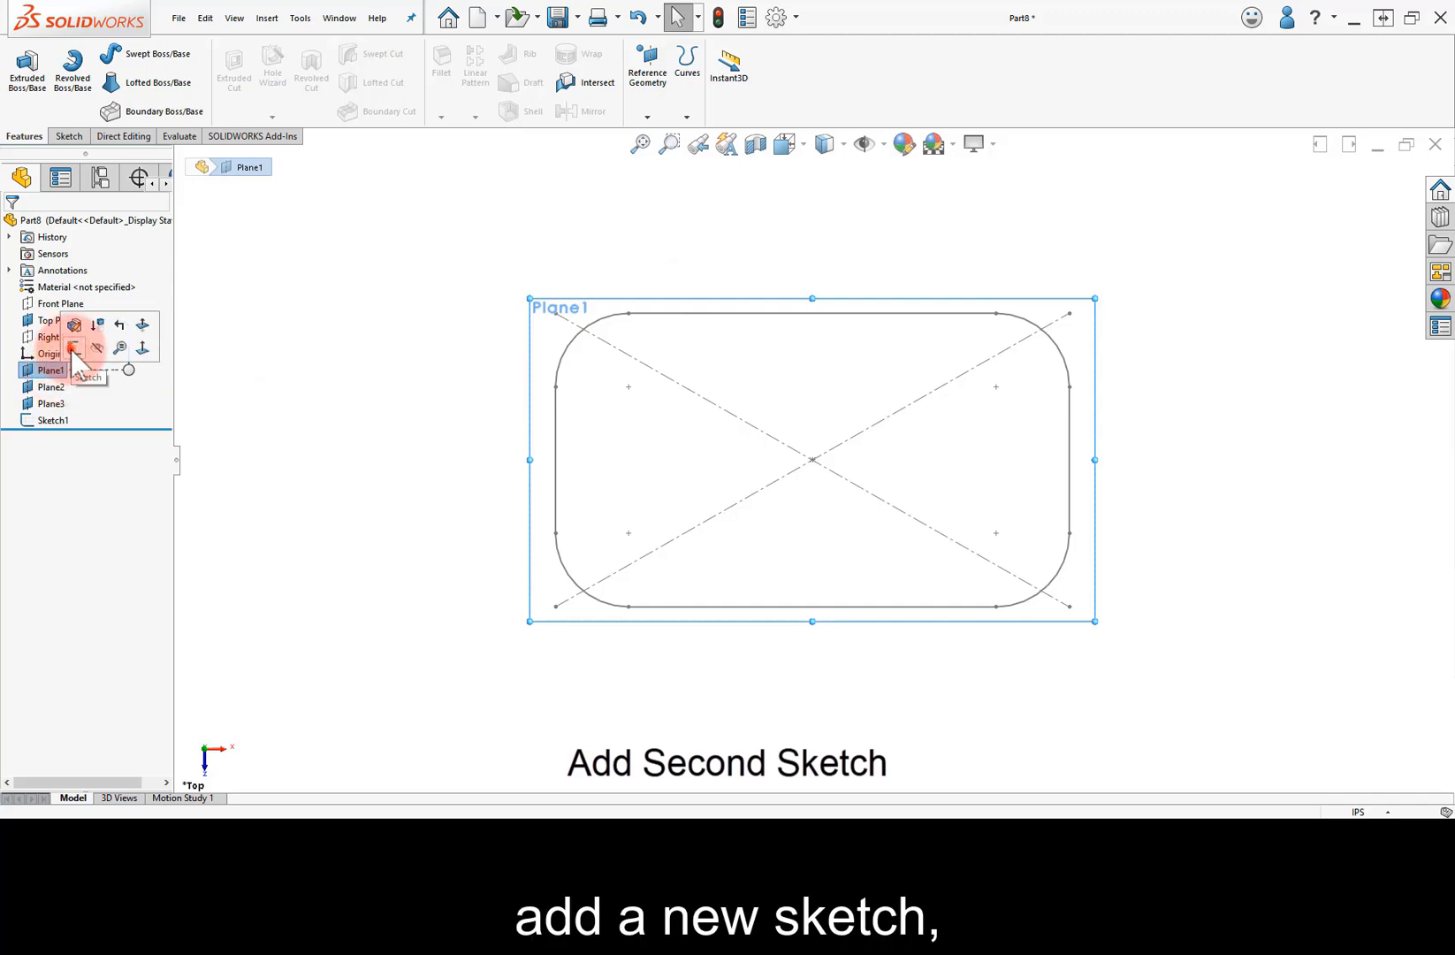
{"action": "left_click", "coordinate": [105, 82]}
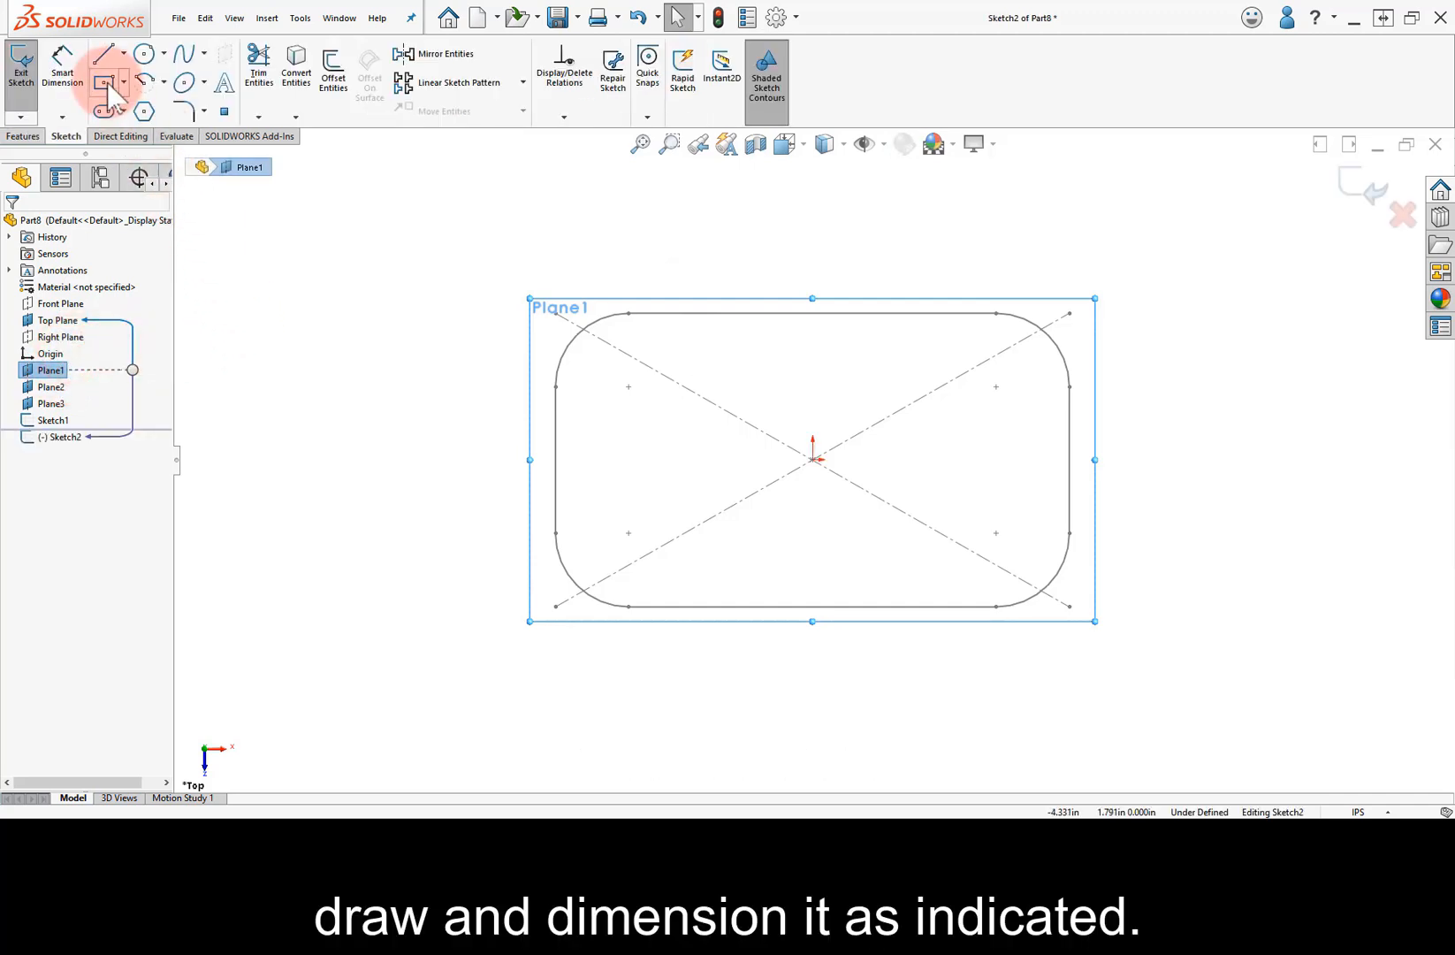
{"action": "left_click", "coordinate": [105, 82]}
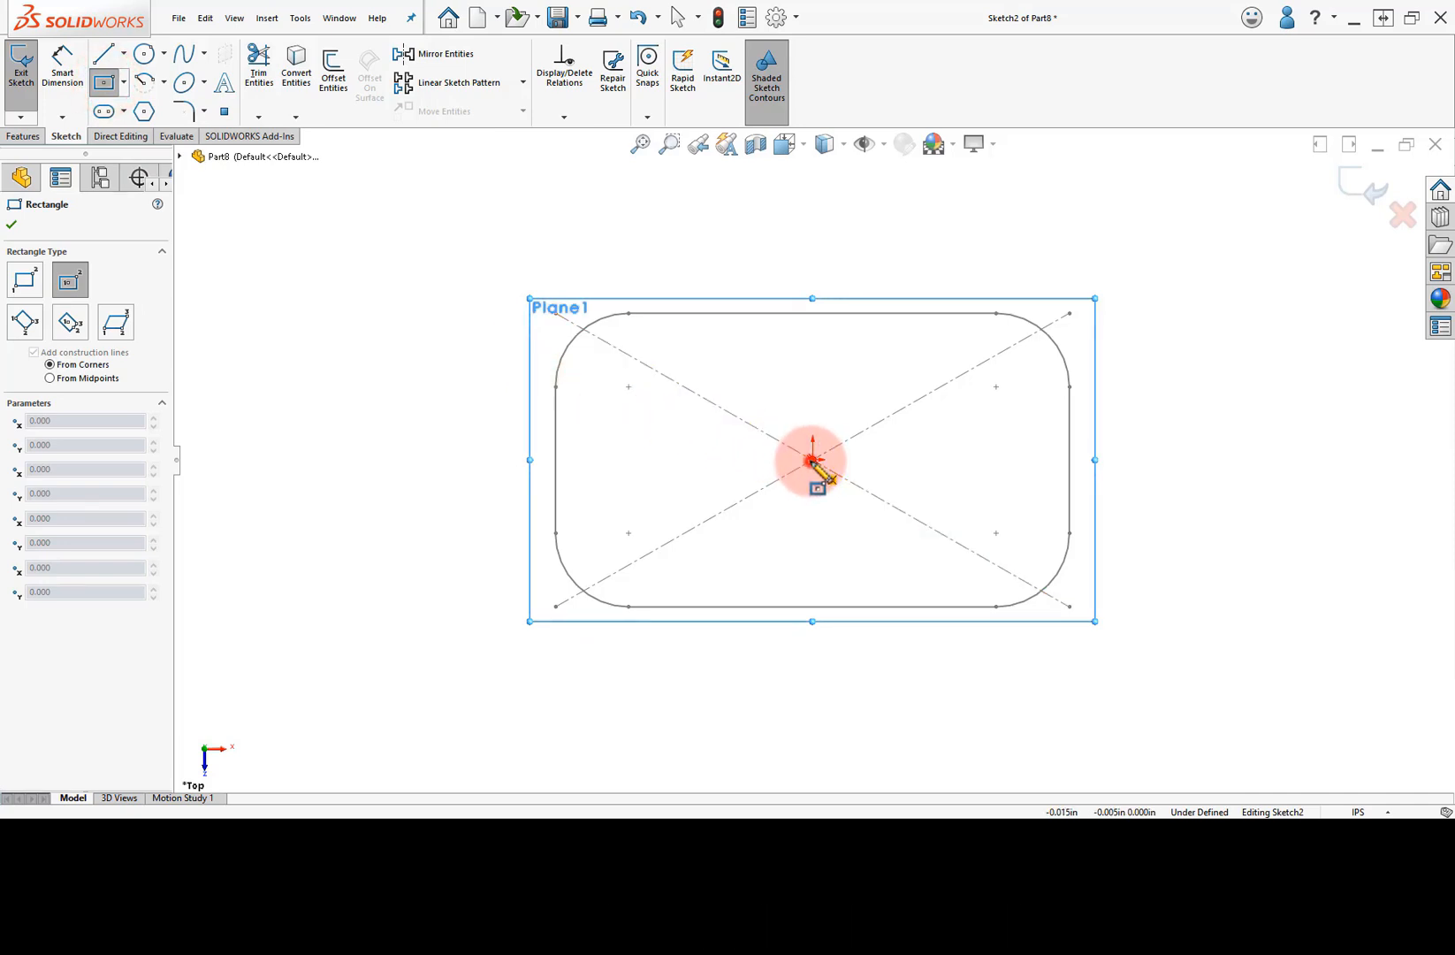
{"action": "mouse_move", "coordinate": [812, 460]}
{"action": "left_mouse_down"}
{"action": "mouse_move", "coordinate": [850, 401]}
{"action": "mouse_move", "coordinate": [955, 363]}
{"action": "mouse_move", "coordinate": [984, 380]}
{"action": "mouse_move", "coordinate": [976, 367]}
{"action": "left_mouse_up"}
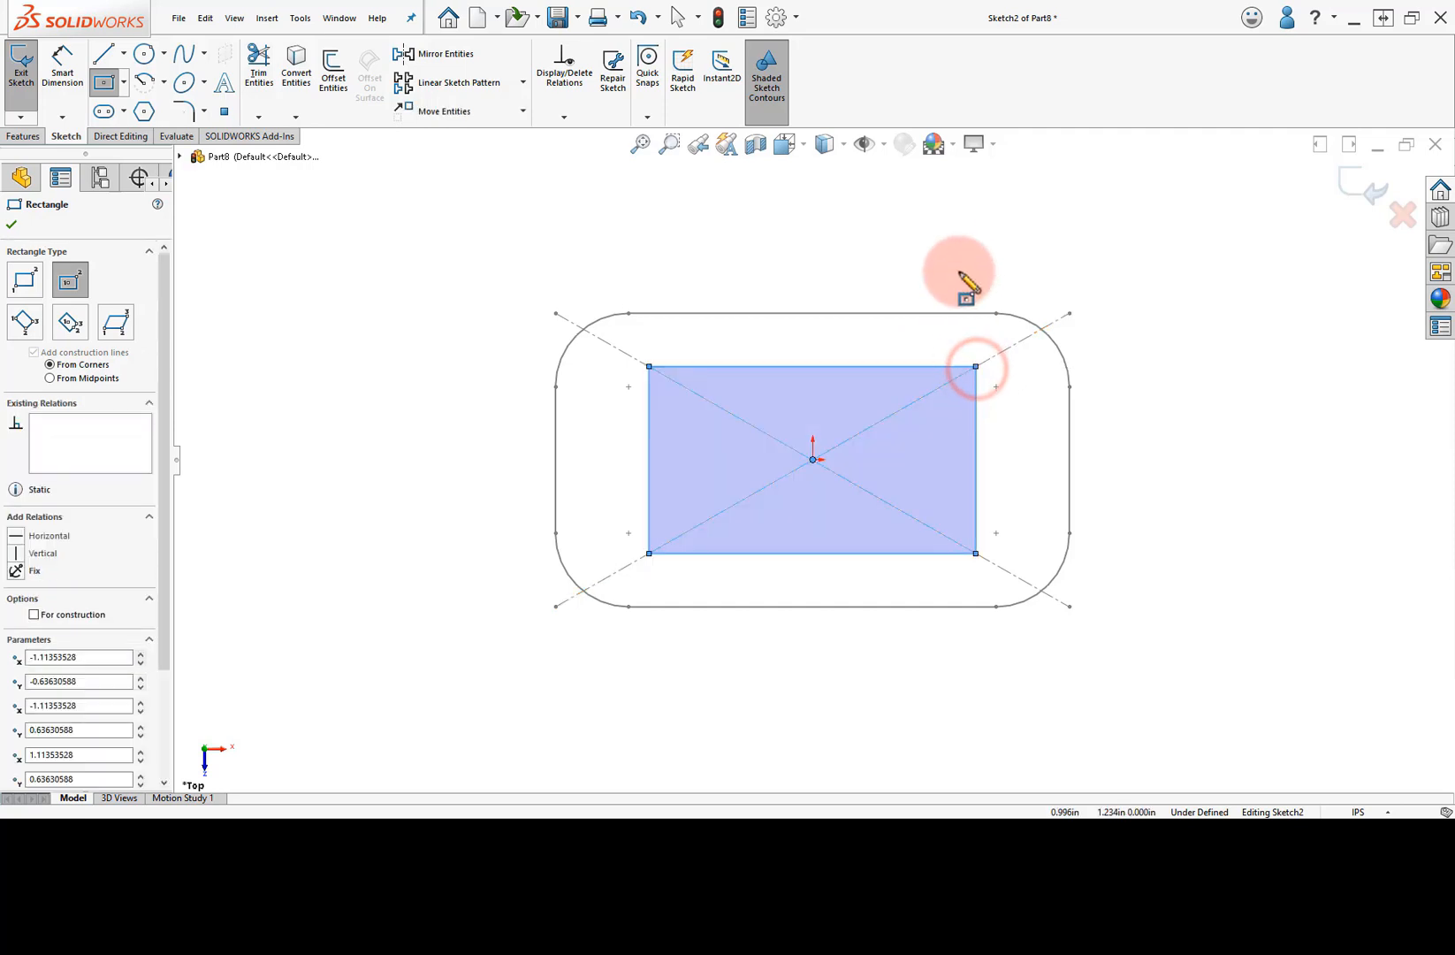
Dimension the upper edge of the new inner rectangle to 2.5 in wide
{"action": "right_click_drag", "start_coordinate": [958, 256], "coordinate": [937, 228]}
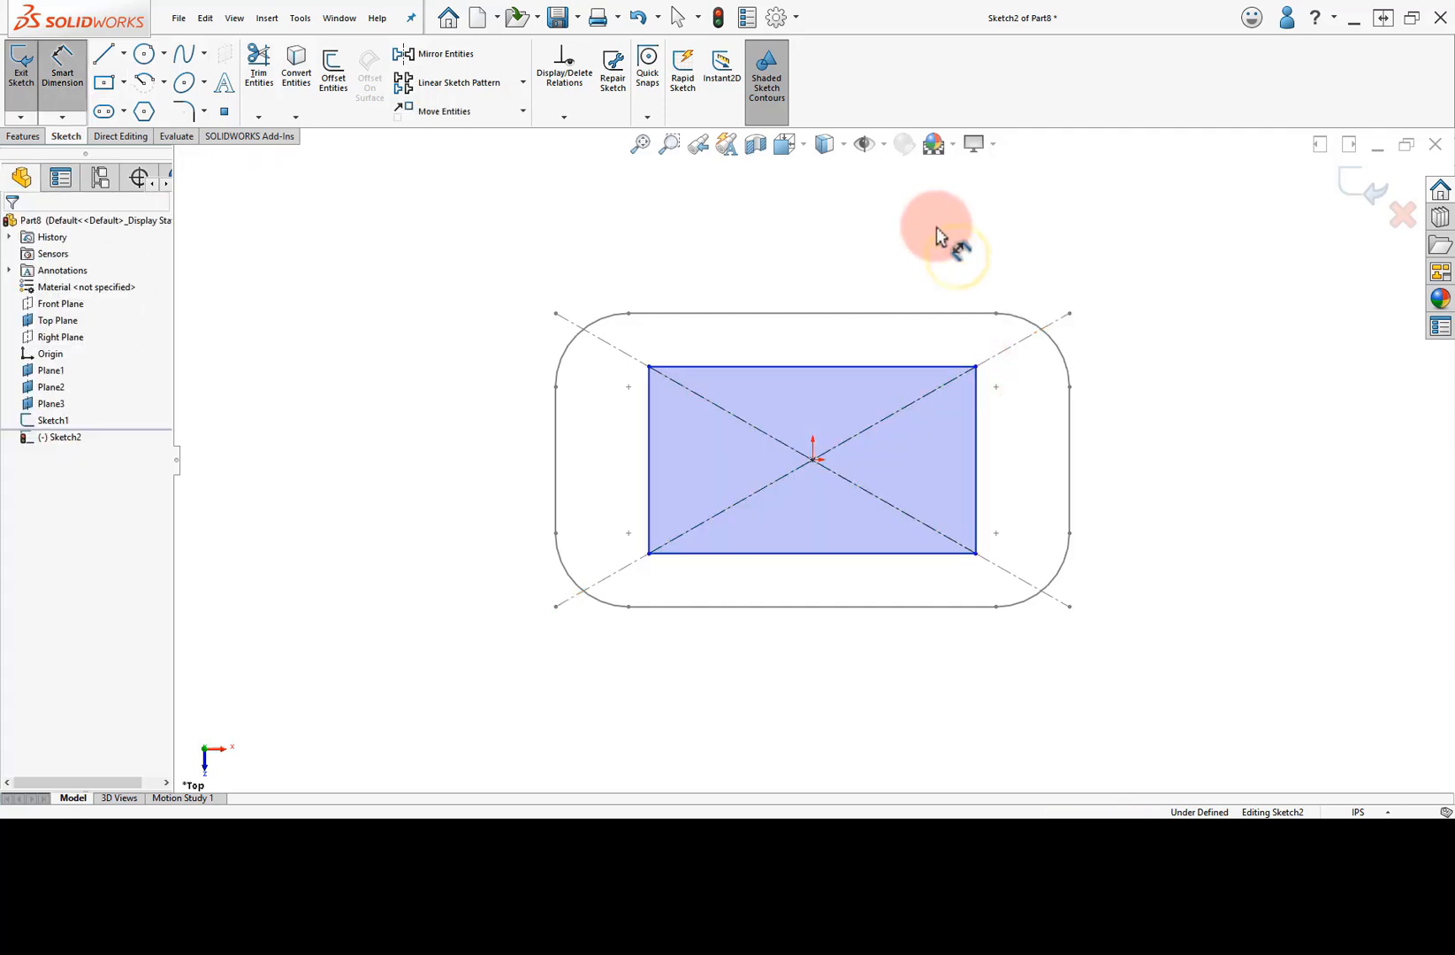
{"action": "left_click", "coordinate": [884, 366]}
{"action": "left_click", "coordinate": [815, 260]}
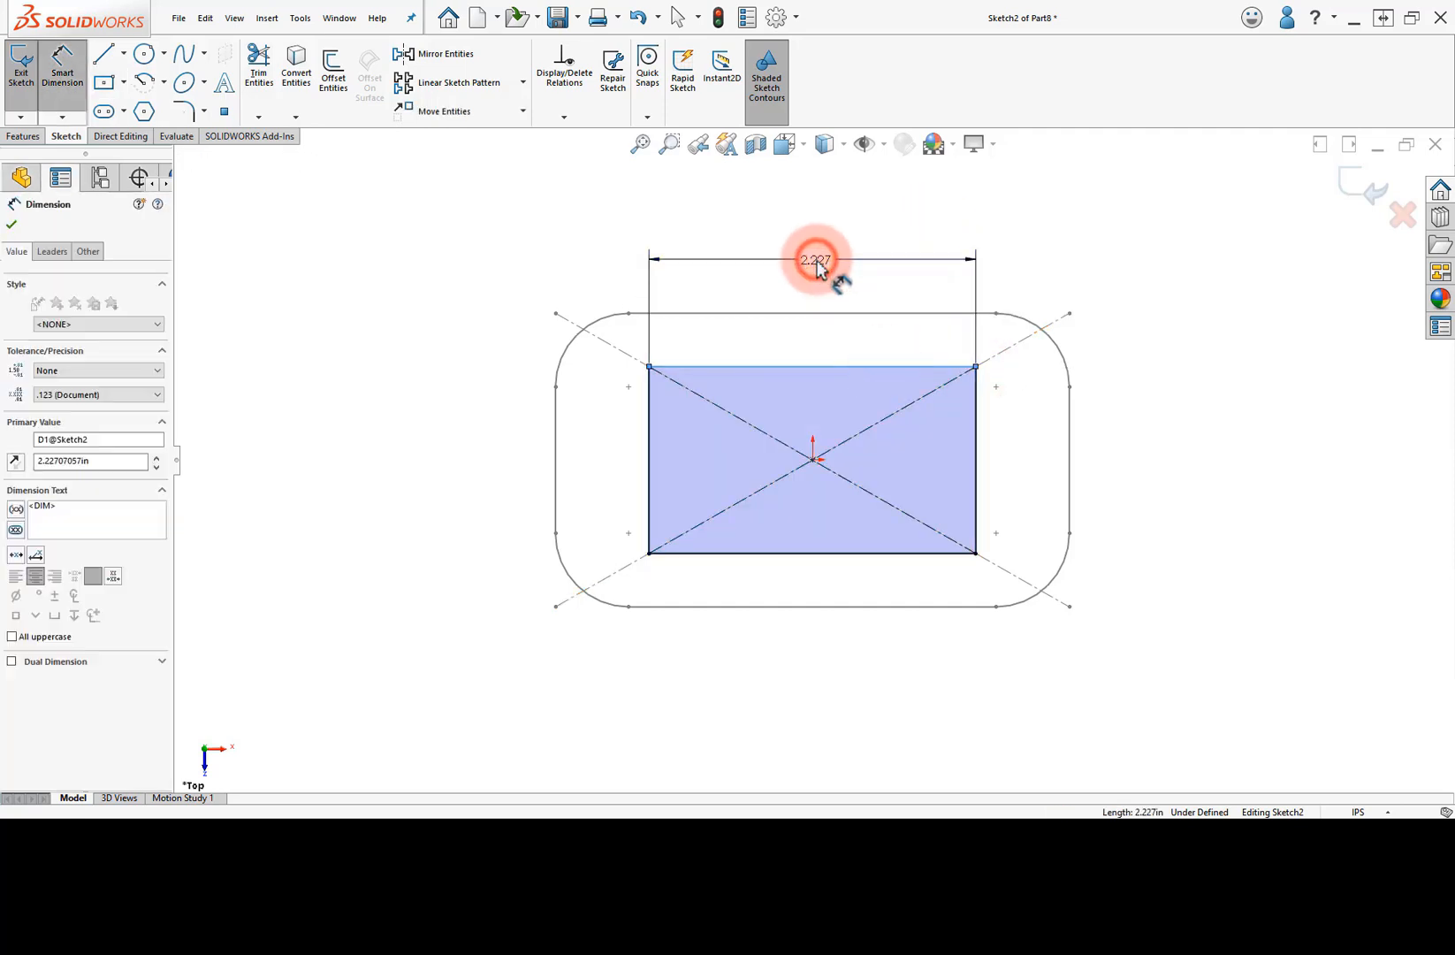
{"action": "type", "text": "2.5"}
{"action": "key", "text": "Return"}
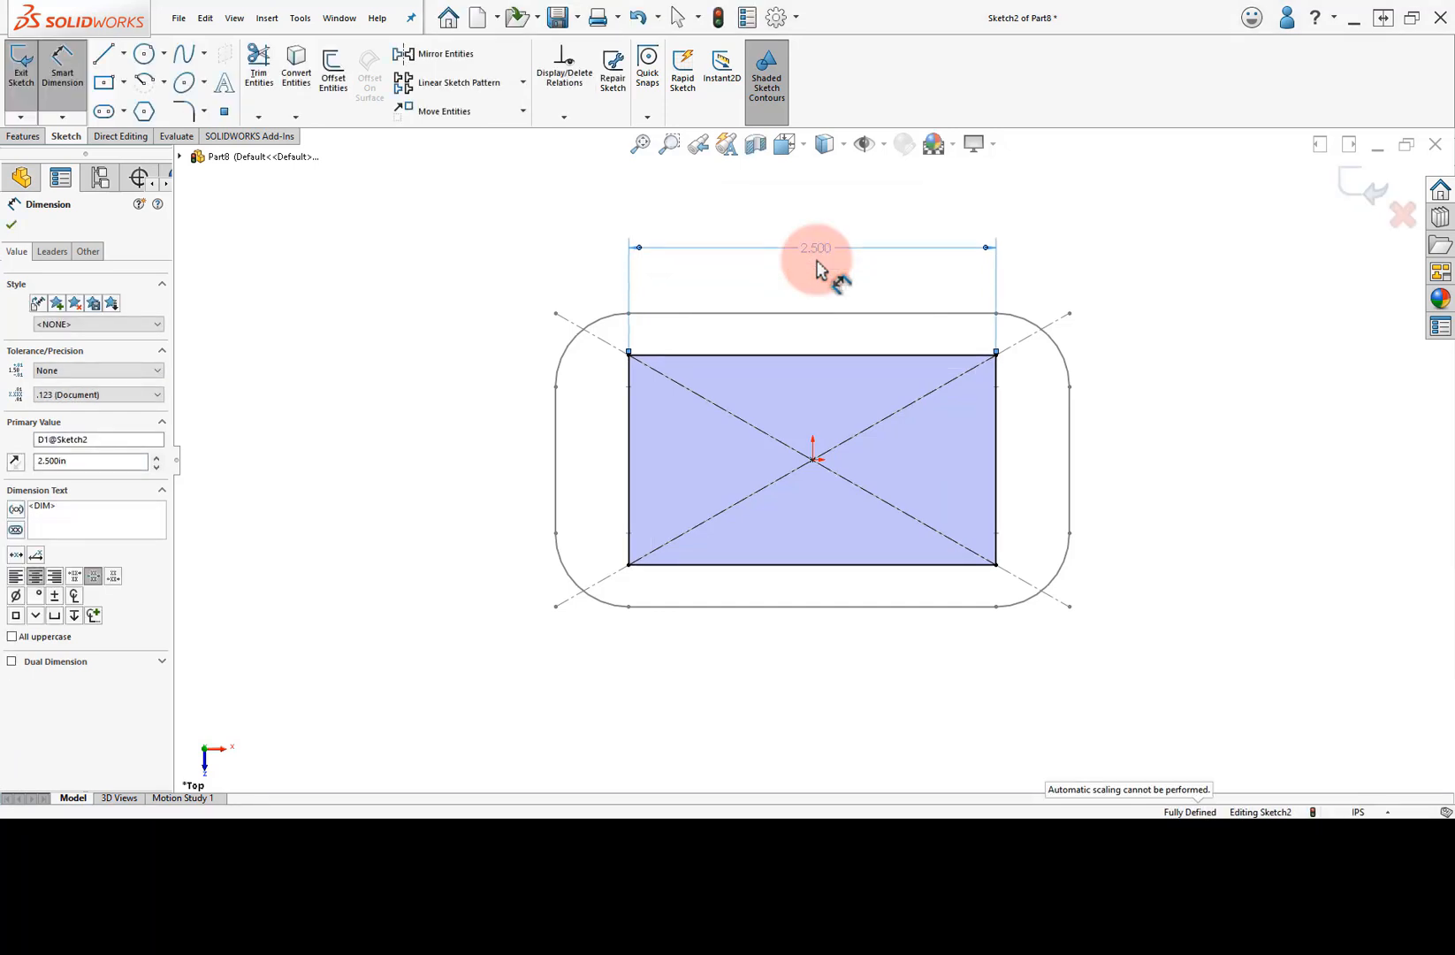
Round all four corners of the 2.5 in wide rectangle with 0.5 in sketch fillets
{"action": "left_click", "coordinate": [184, 113]}
{"action": "left_click", "coordinate": [155, 370]}
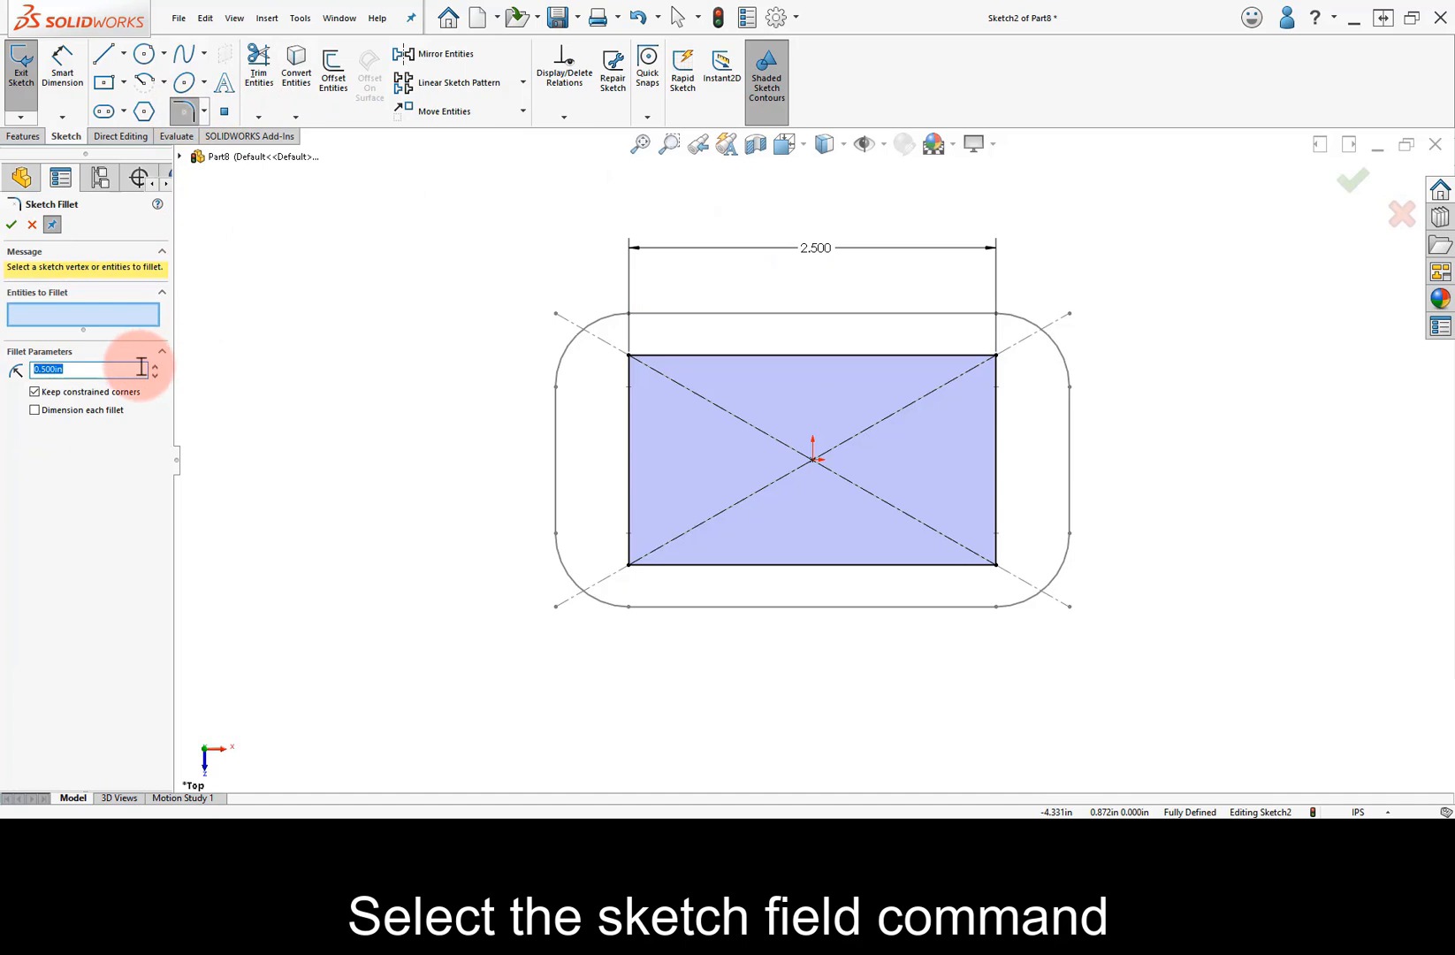
{"action": "left_click", "coordinate": [628, 357]}
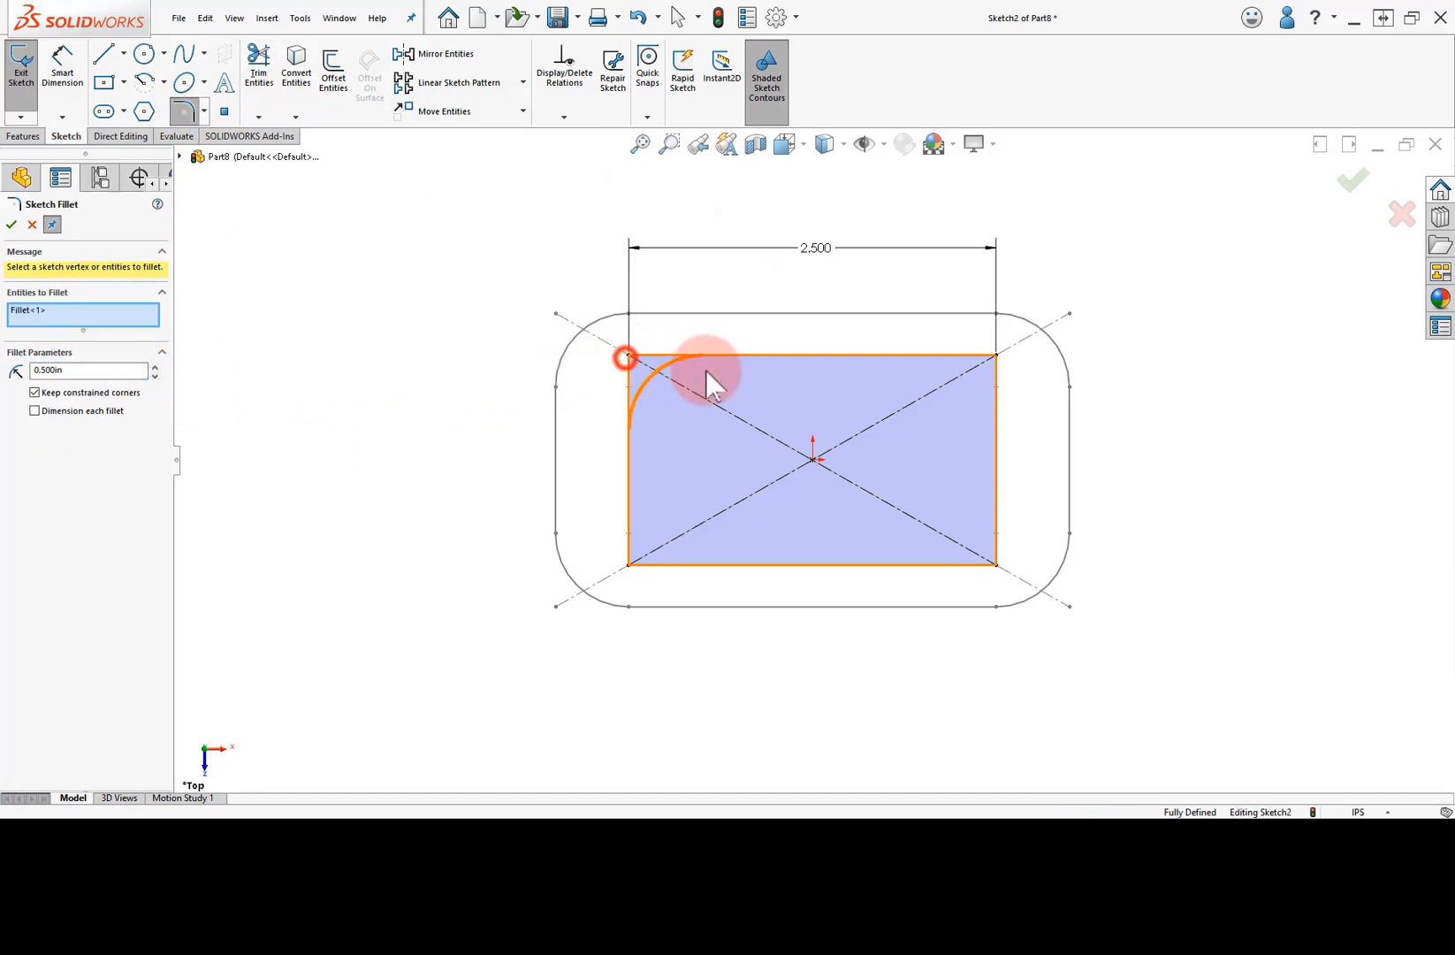
{"action": "left_click", "coordinate": [998, 357]}
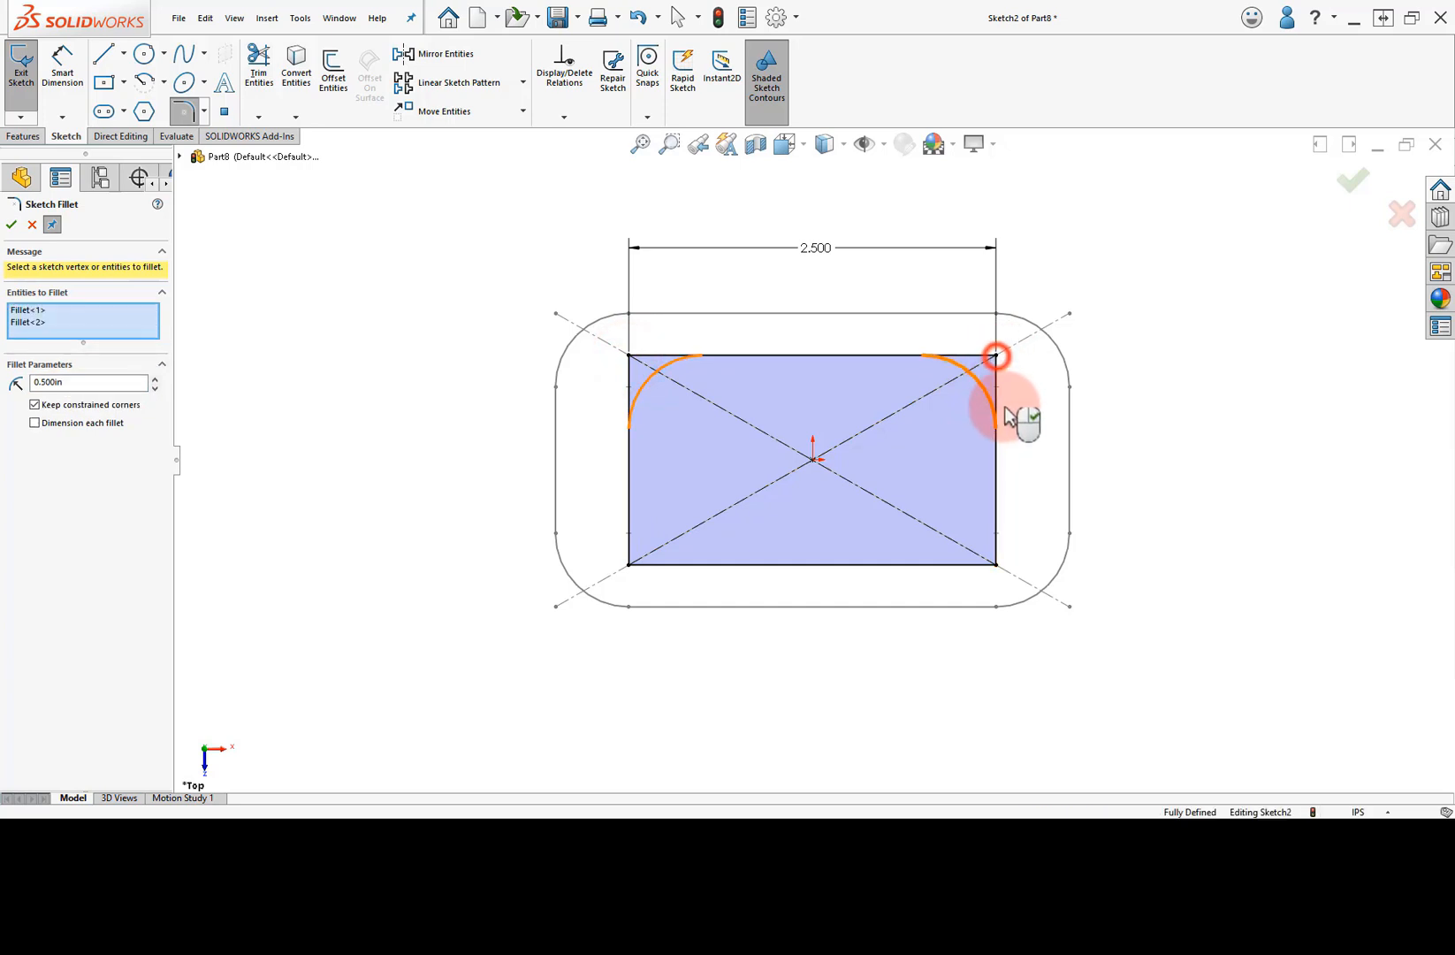
{"action": "left_click", "coordinate": [997, 566]}
{"action": "left_click", "coordinate": [630, 567]}
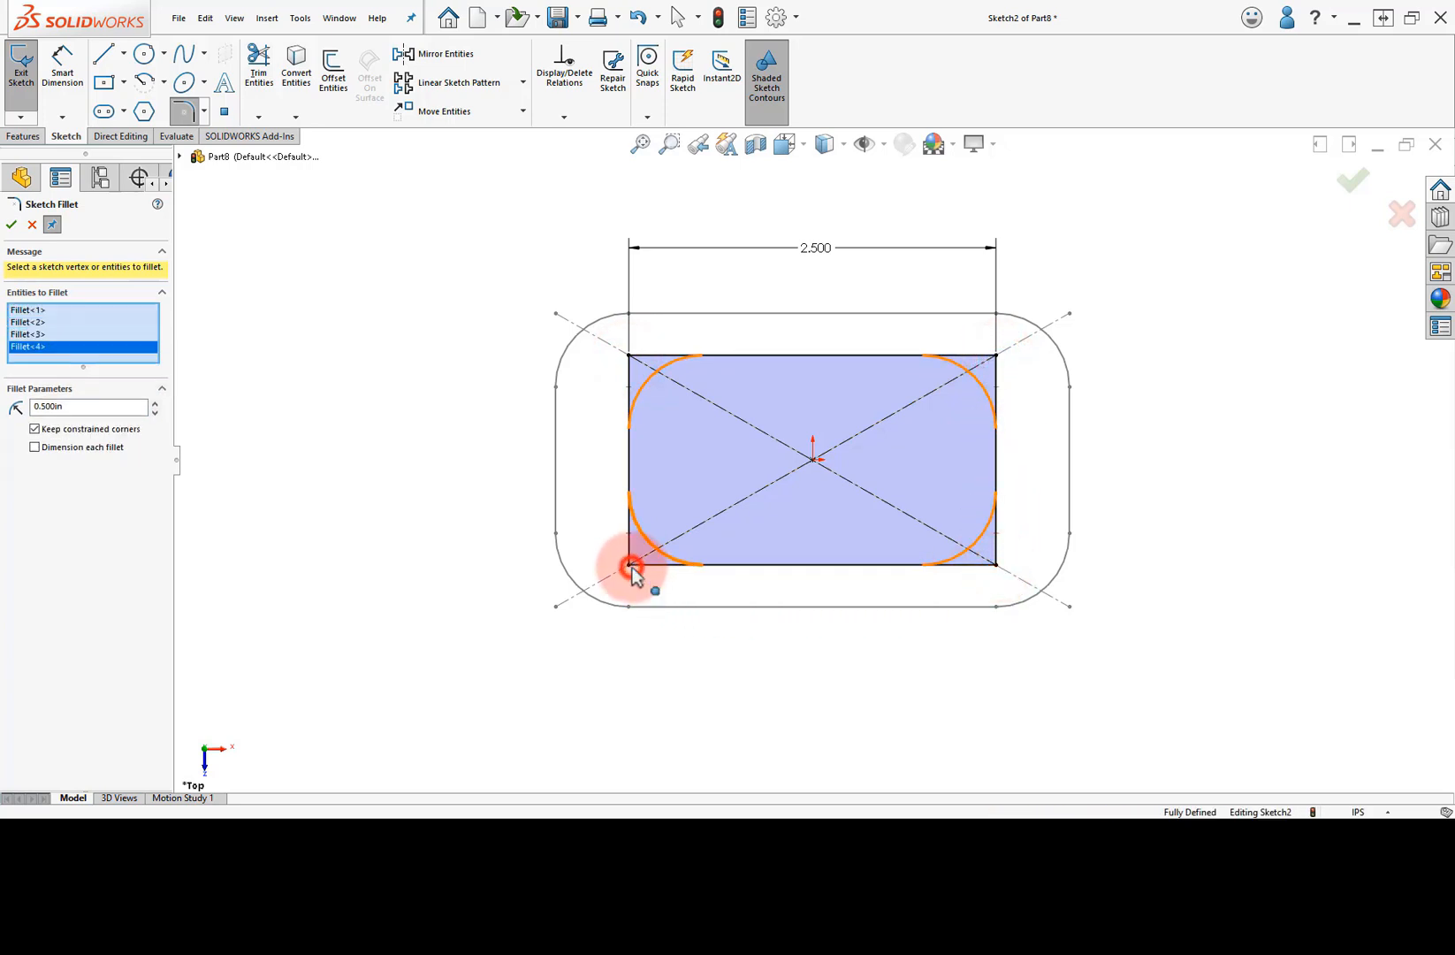
{"action": "left_click", "coordinate": [11, 224]}
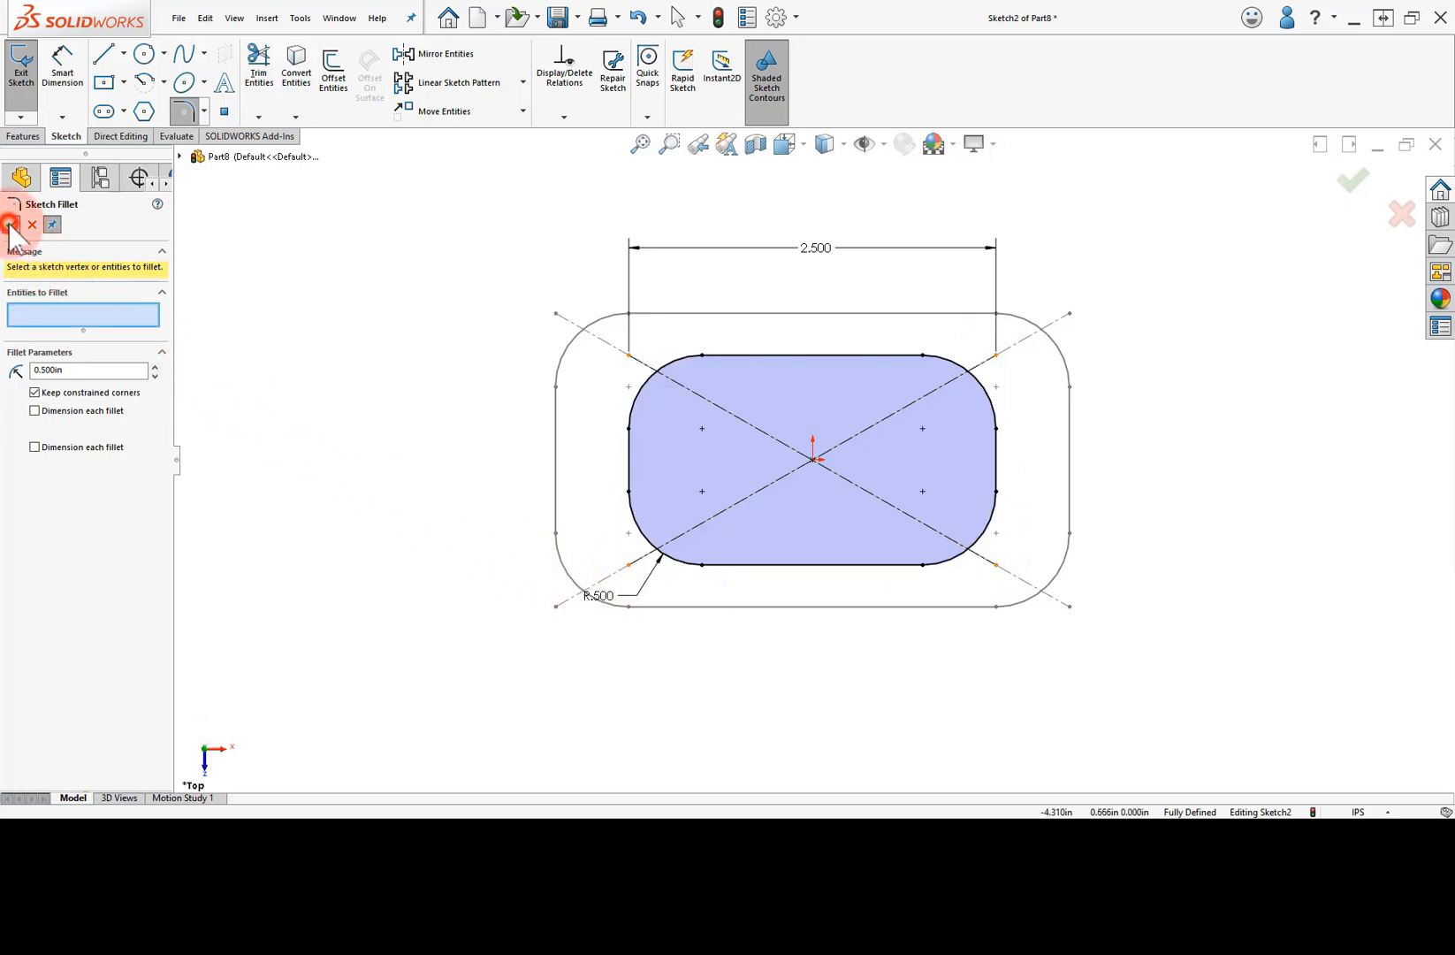
{"action": "left_click", "coordinate": [12, 225]}
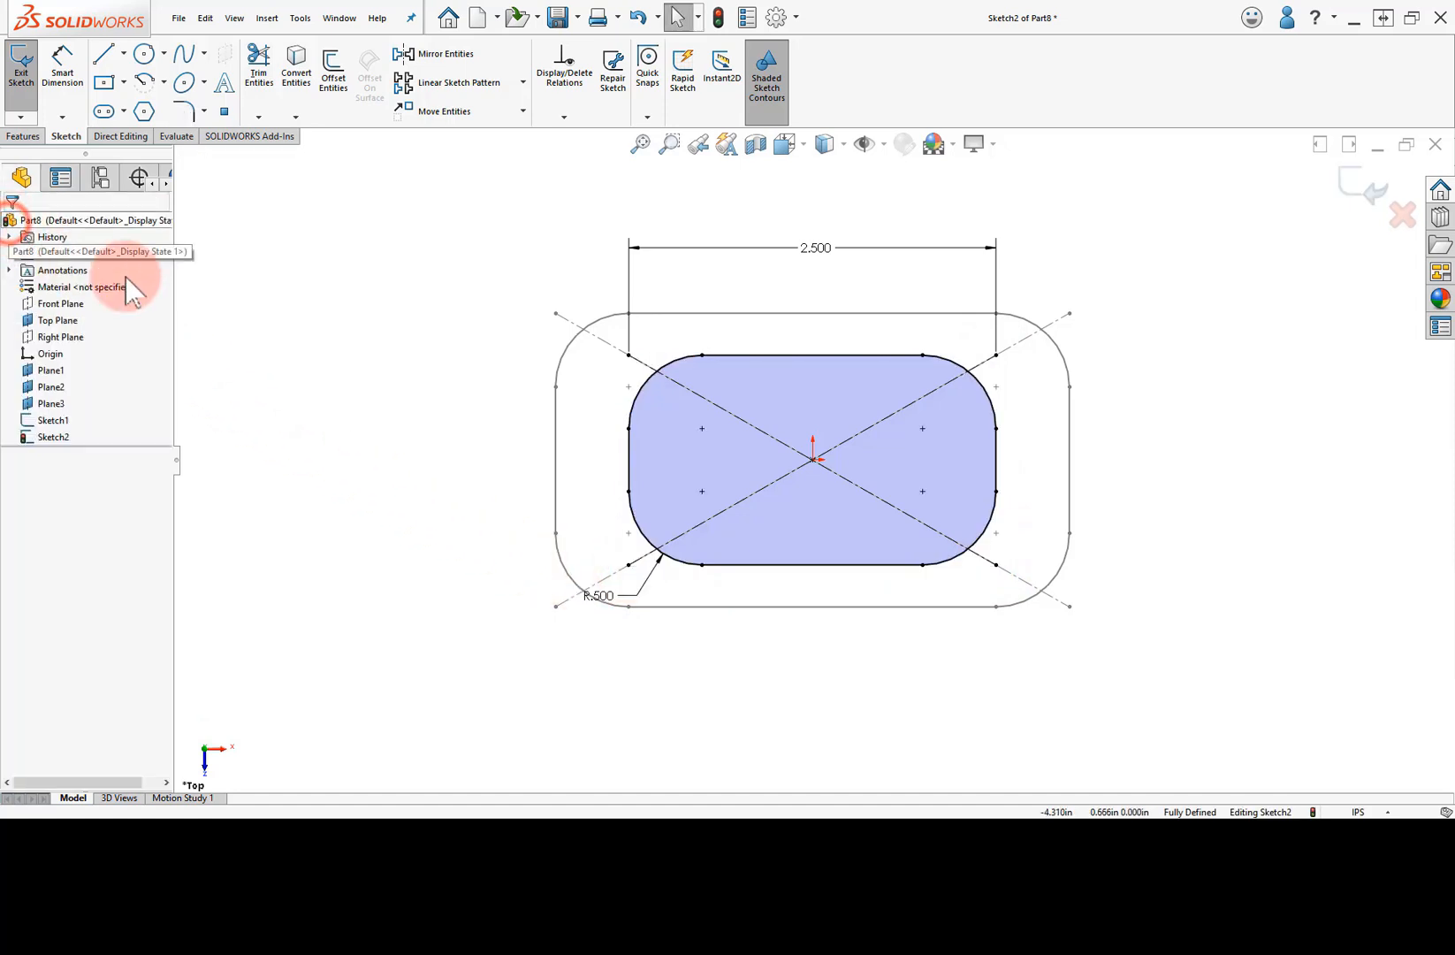
Move the fillet radius dimension clear of the outer profile's lower-left corner and finish the sketch
{"action": "left_click_drag", "start_coordinate": [579, 636], "coordinate": [537, 645]}
{"action": "left_click", "coordinate": [399, 524]}
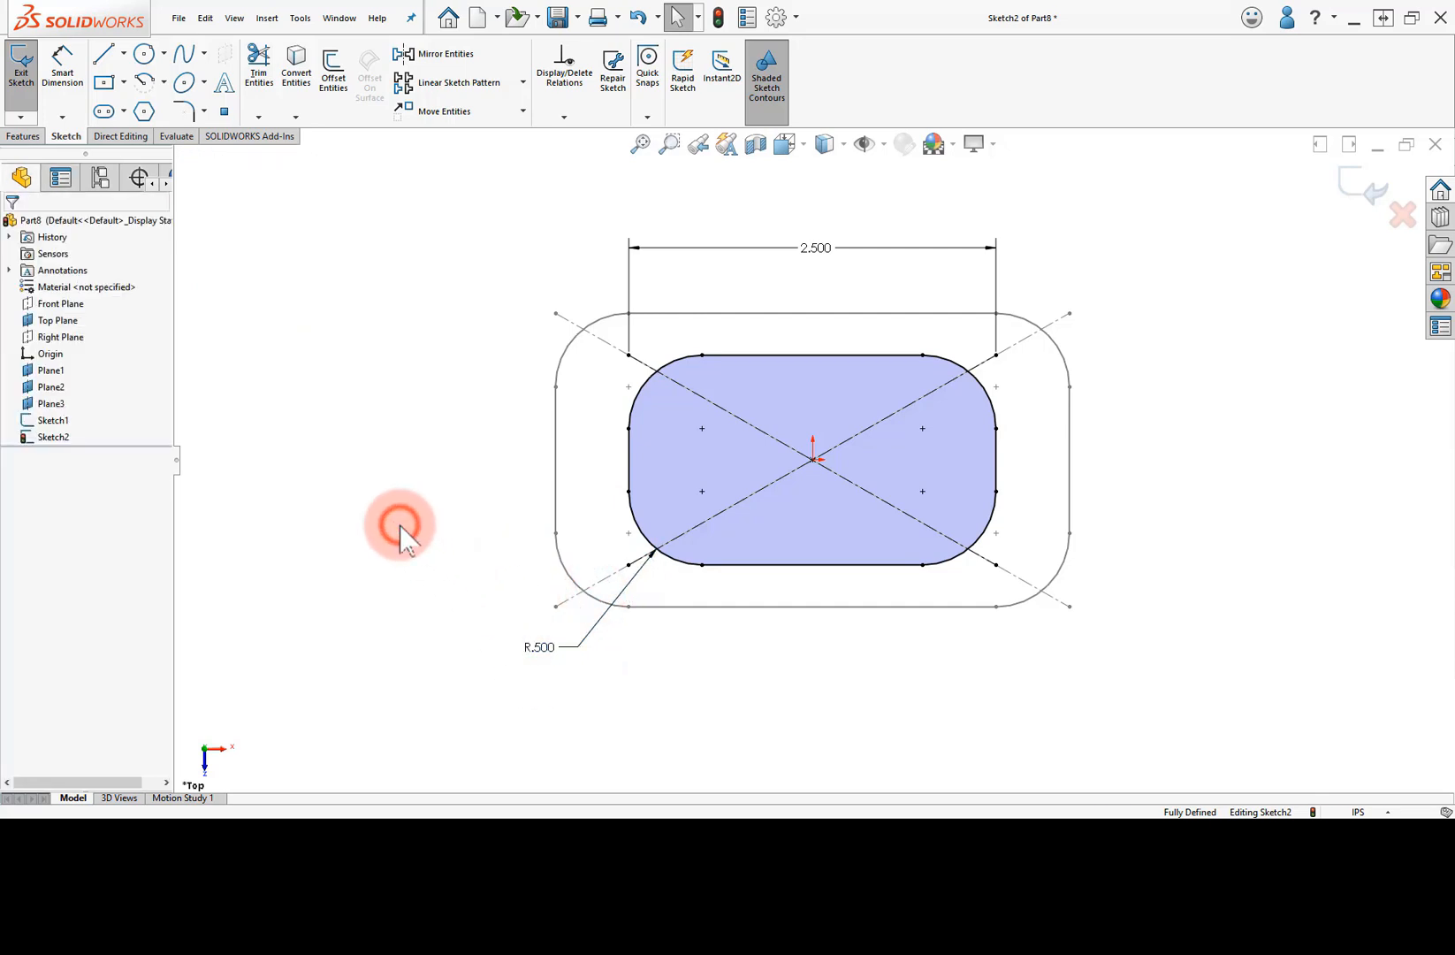
{"action": "left_click", "coordinate": [36, 115]}
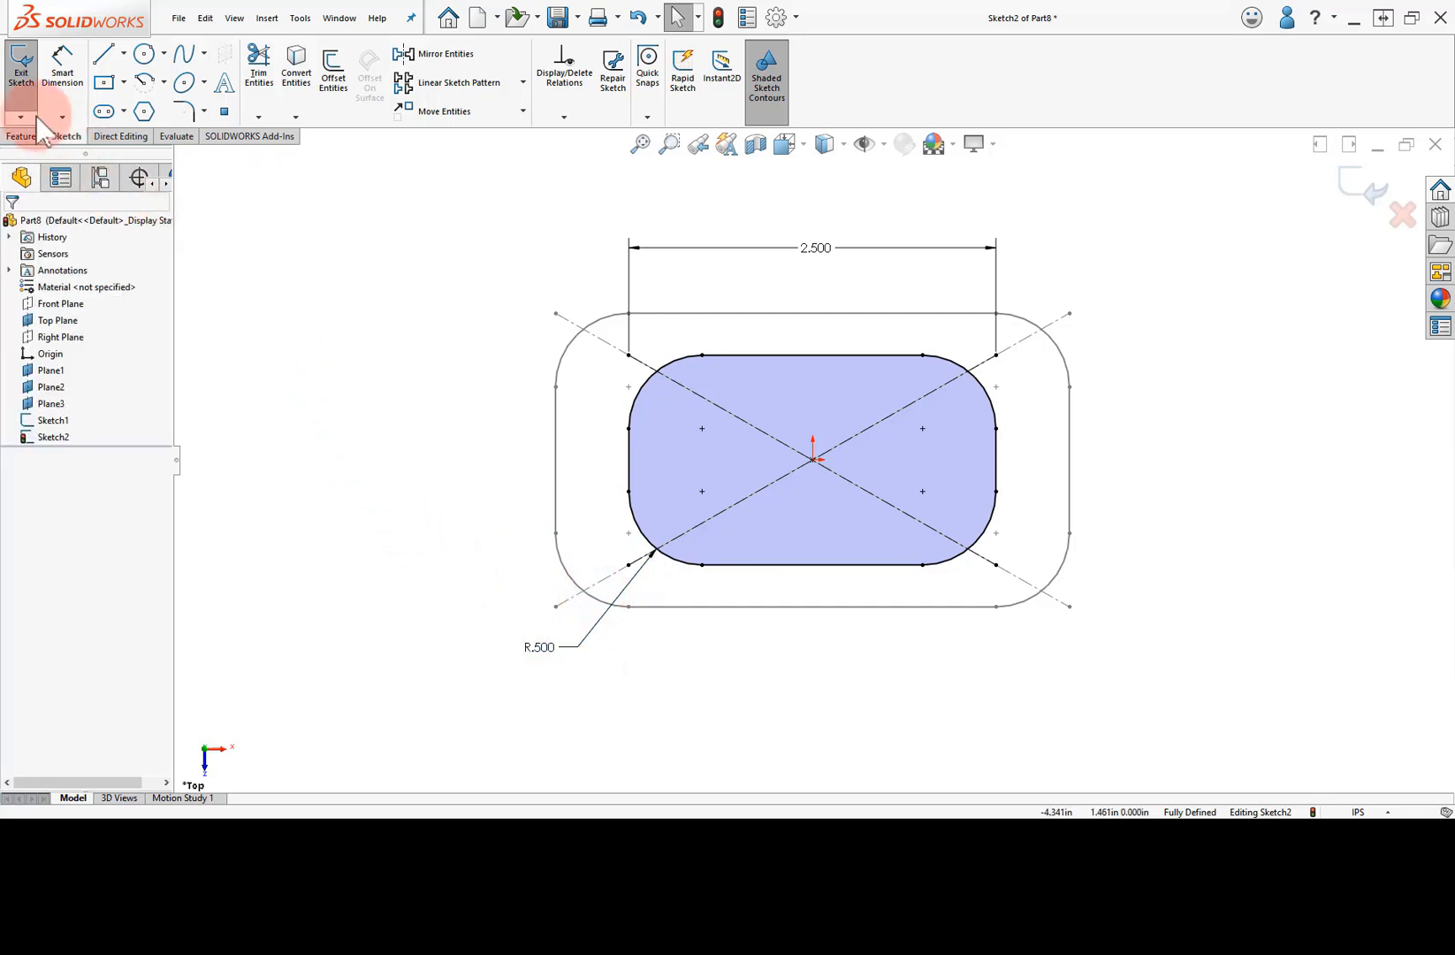
{"action": "left_click", "coordinate": [21, 104]}
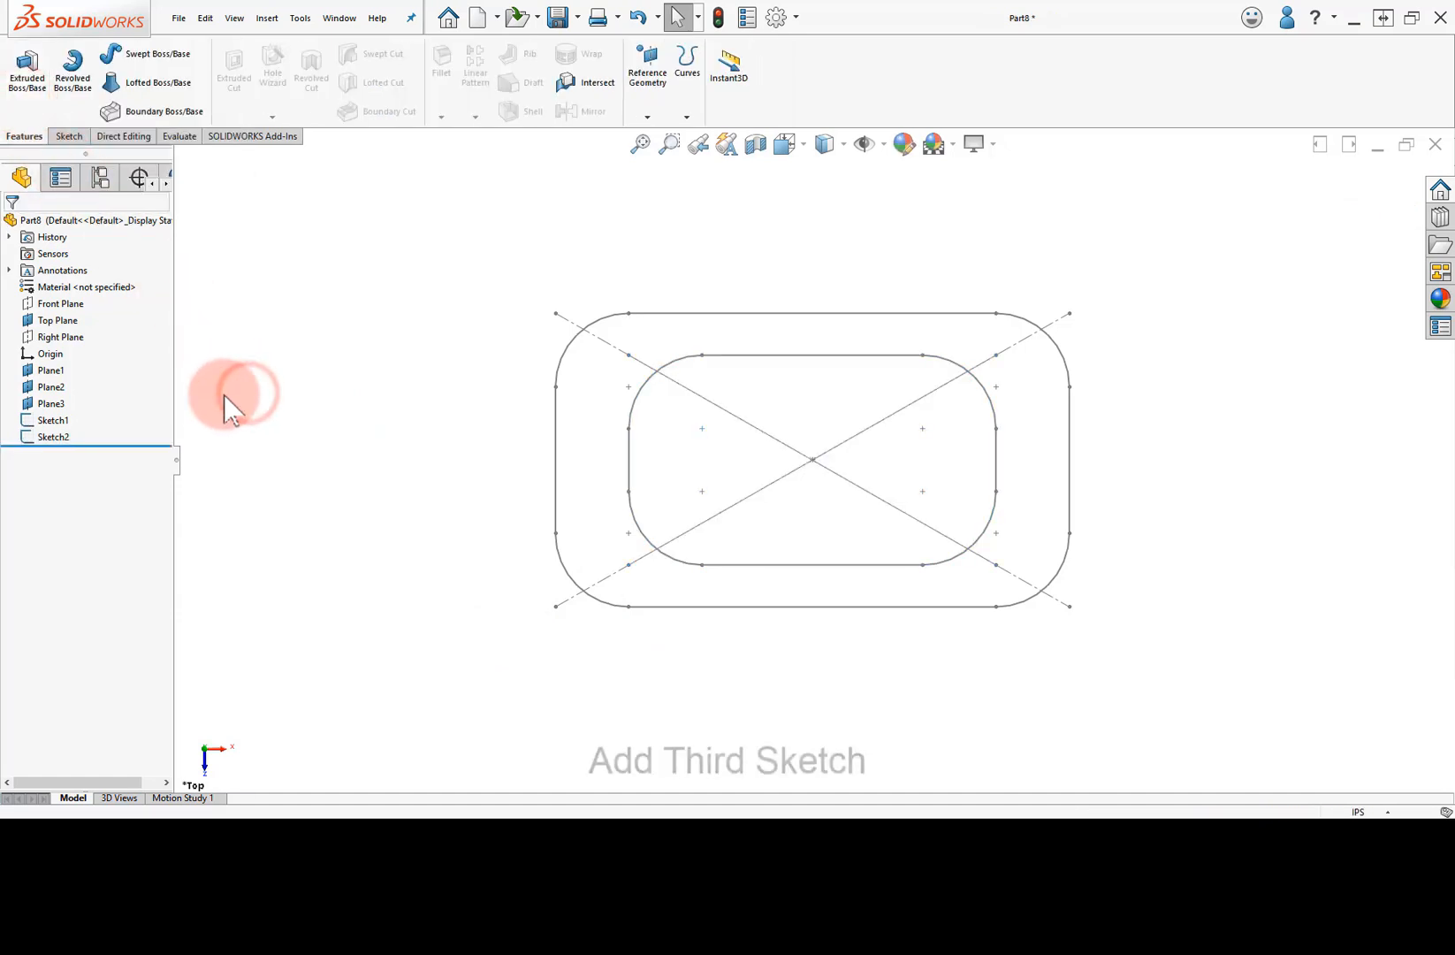
Start a sketch on Plane2, convert the entities of Sketch1 into it, and finish the sketch
{"action": "left_click", "coordinate": [51, 388]}
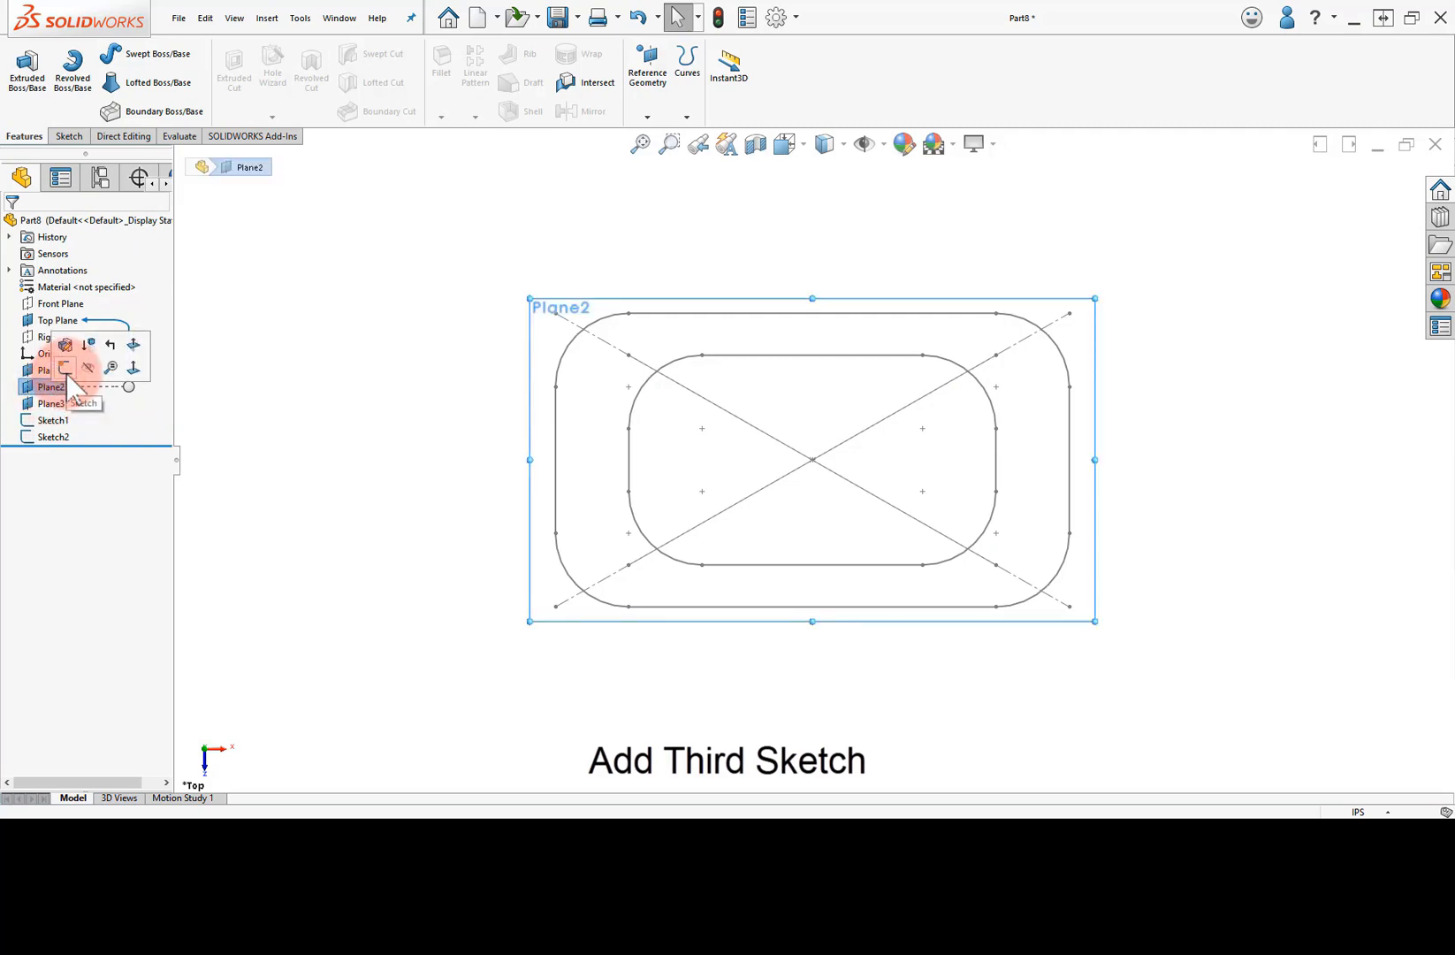
{"action": "left_click", "coordinate": [65, 370]}
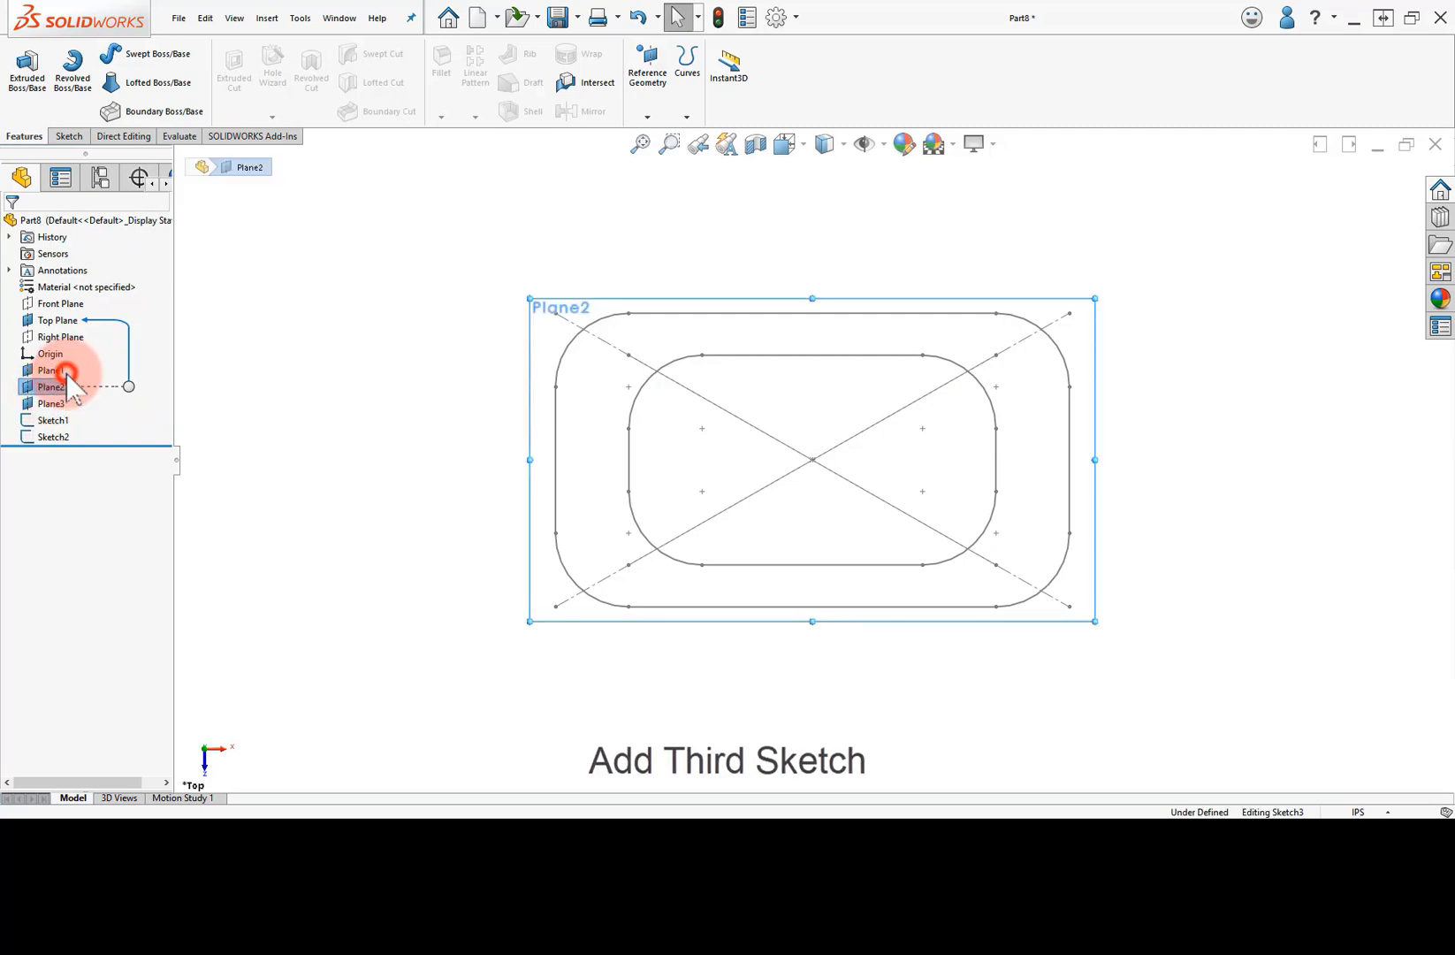
{"action": "left_click", "coordinate": [330, 237]}
{"action": "left_click", "coordinate": [301, 69]}
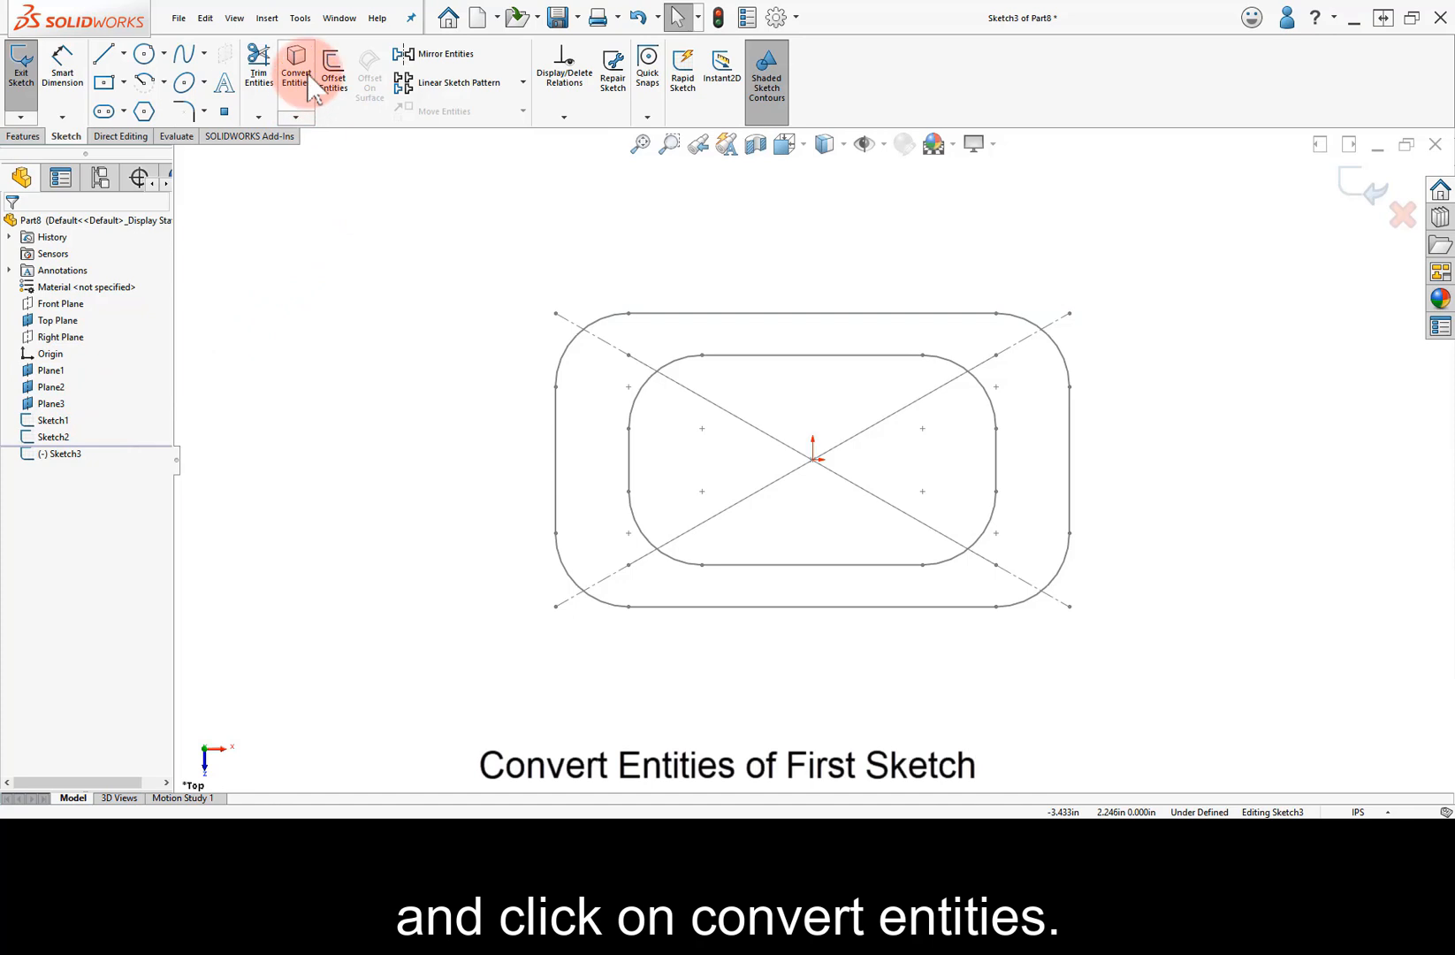
{"action": "left_click", "coordinate": [308, 80]}
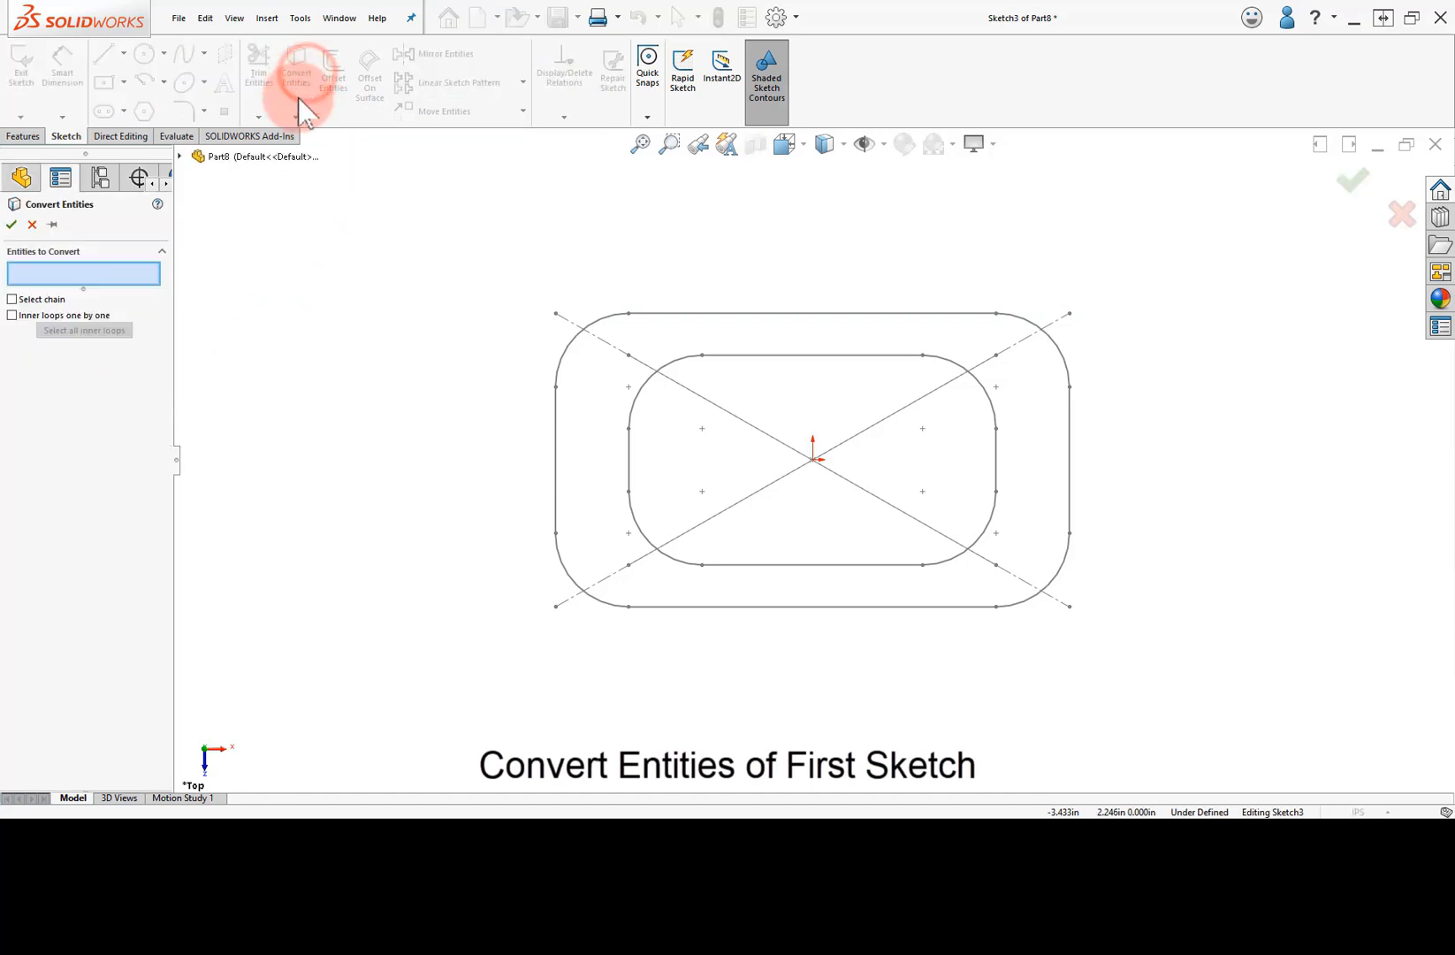
{"action": "left_click", "coordinate": [180, 156]}
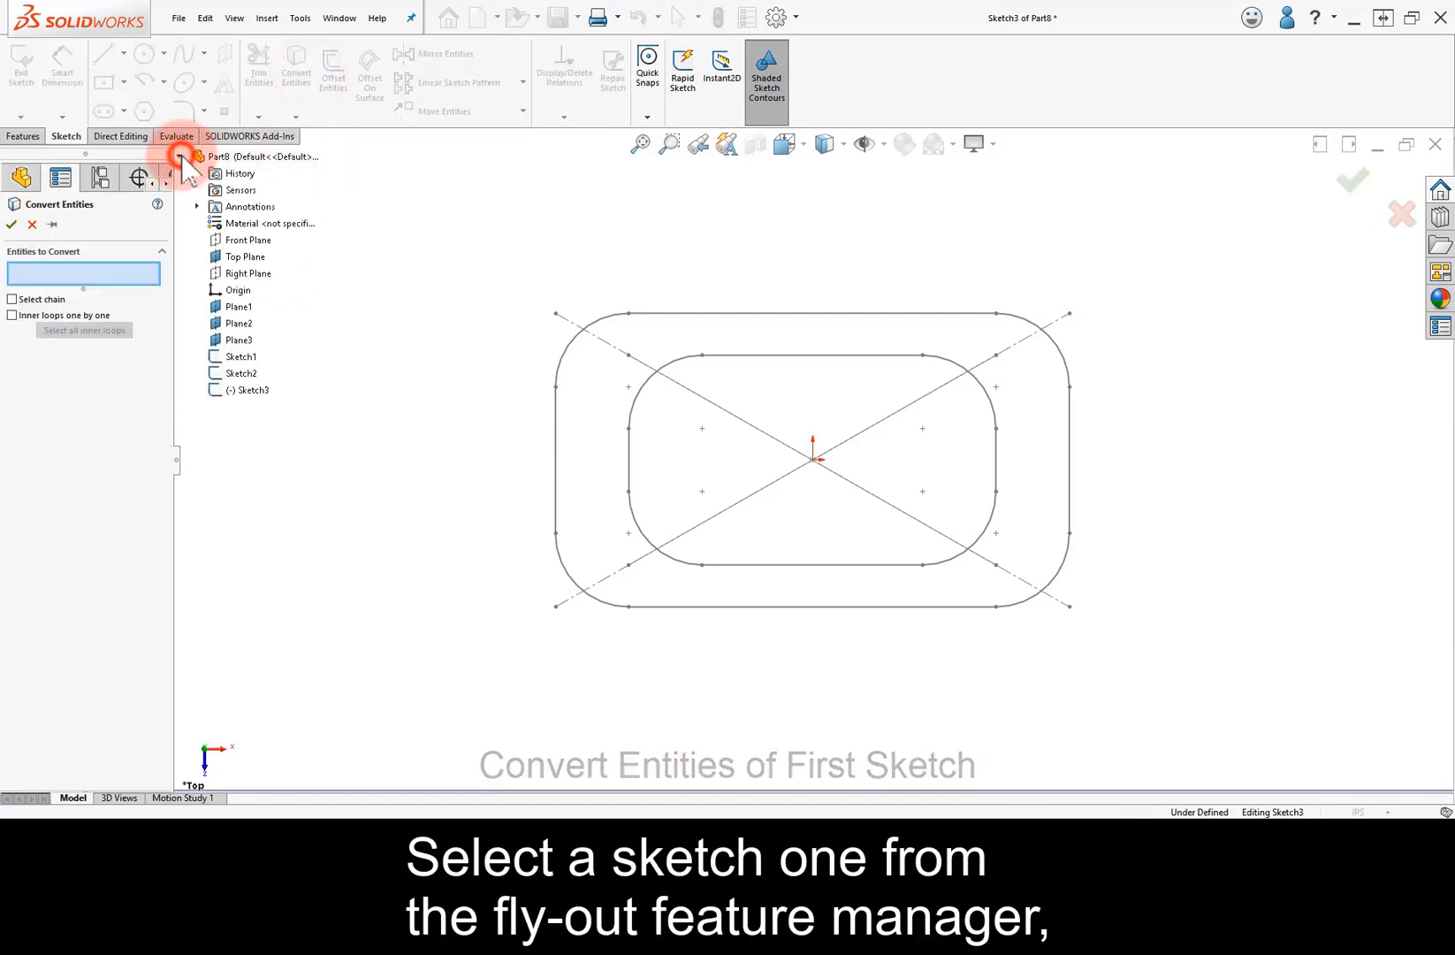
{"action": "left_click", "coordinate": [248, 361]}
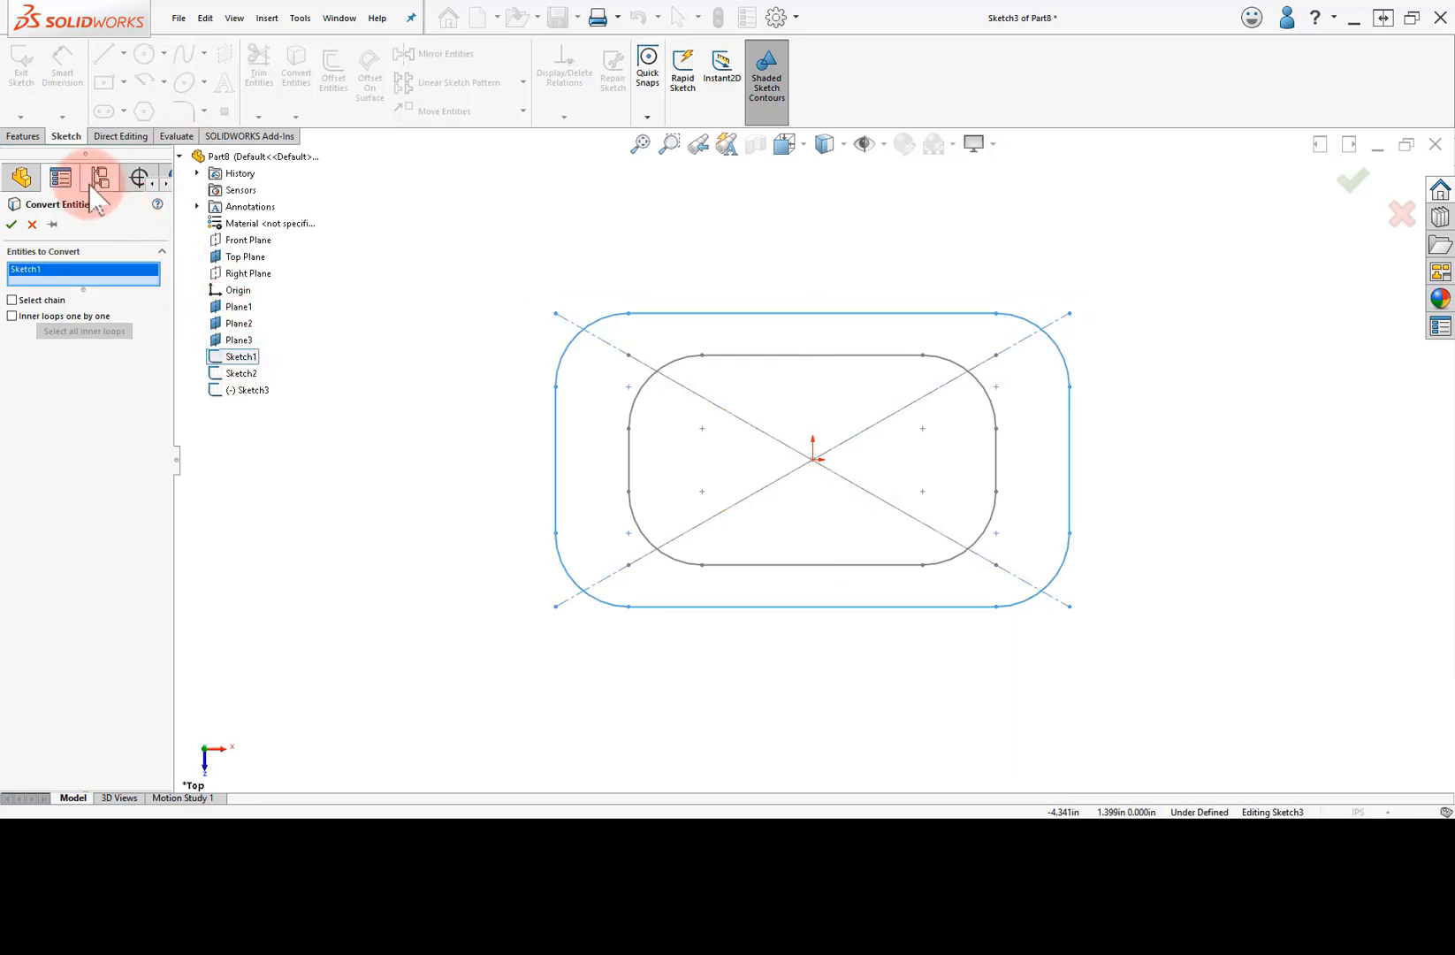
{"action": "left_click", "coordinate": [12, 224]}
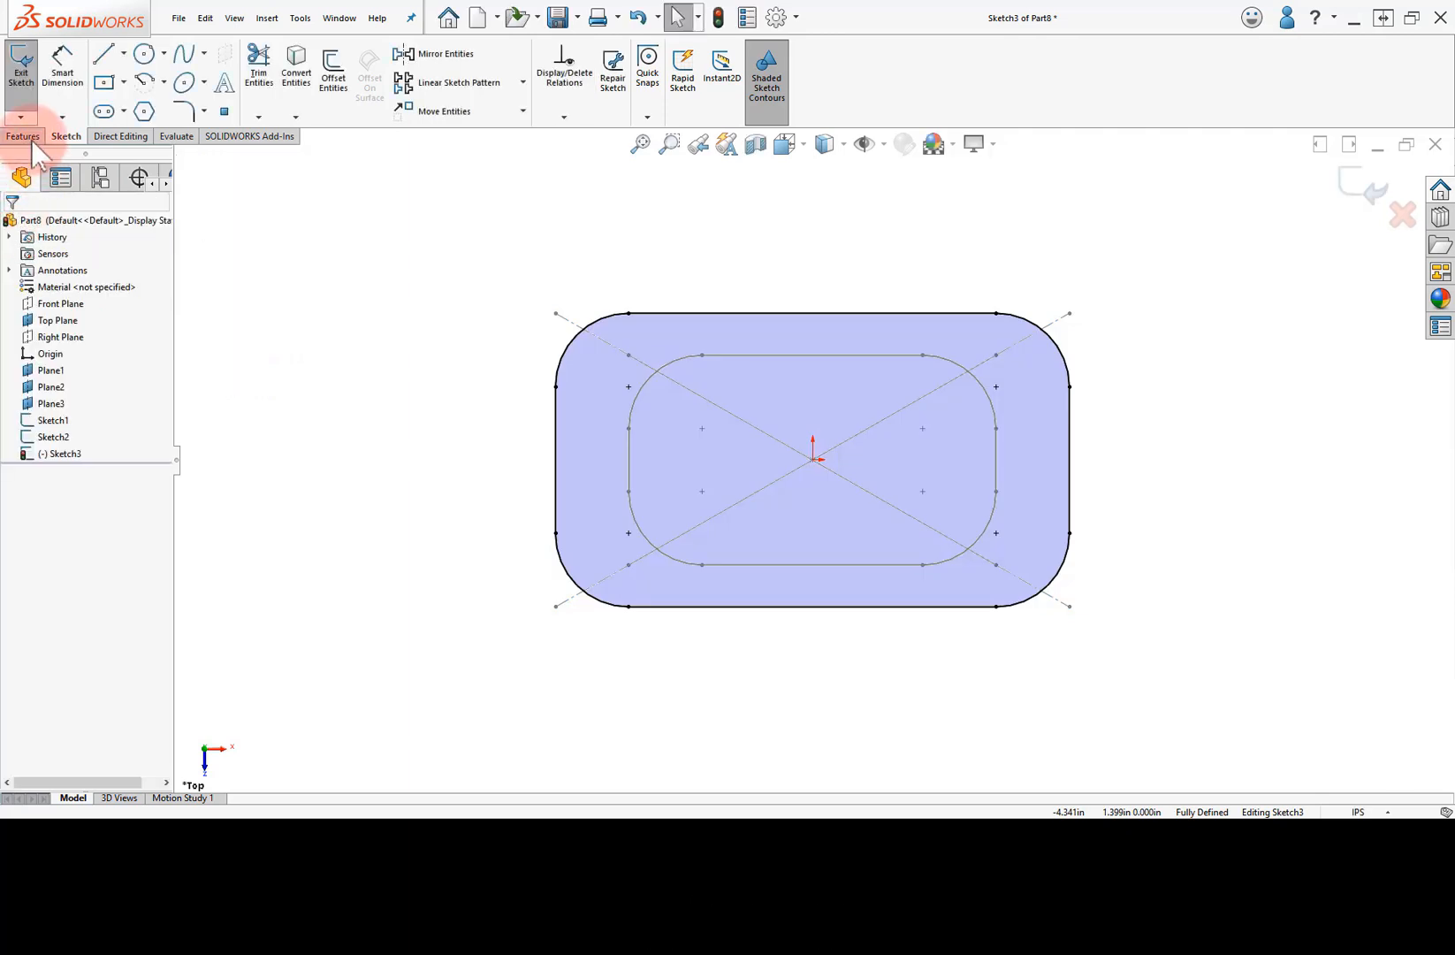
{"action": "left_click", "coordinate": [32, 82]}
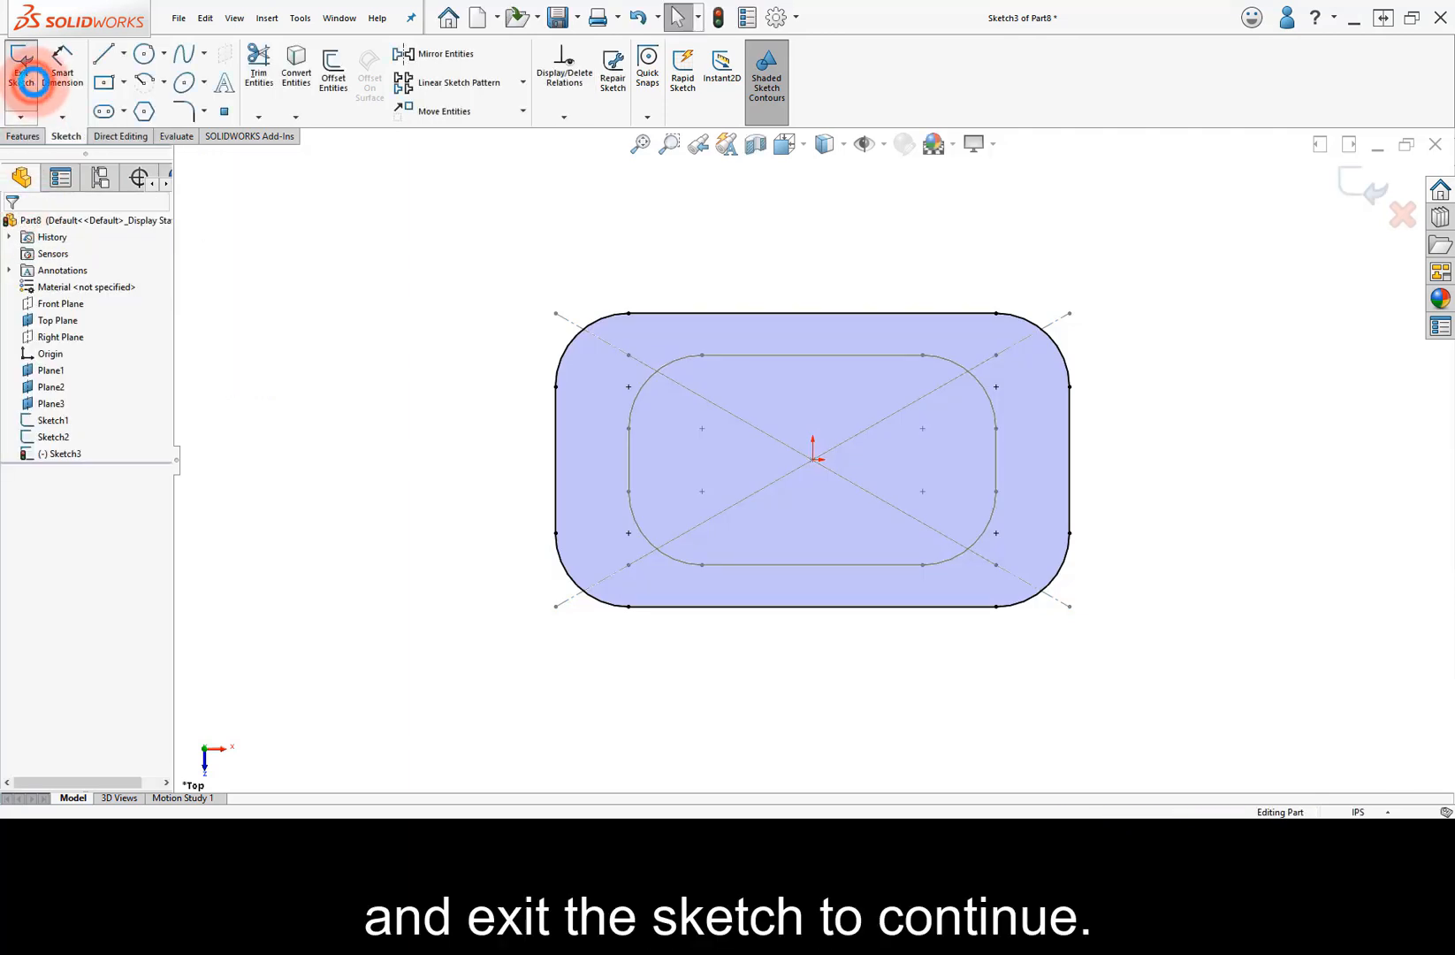
{"action": "left_click", "coordinate": [361, 364]}
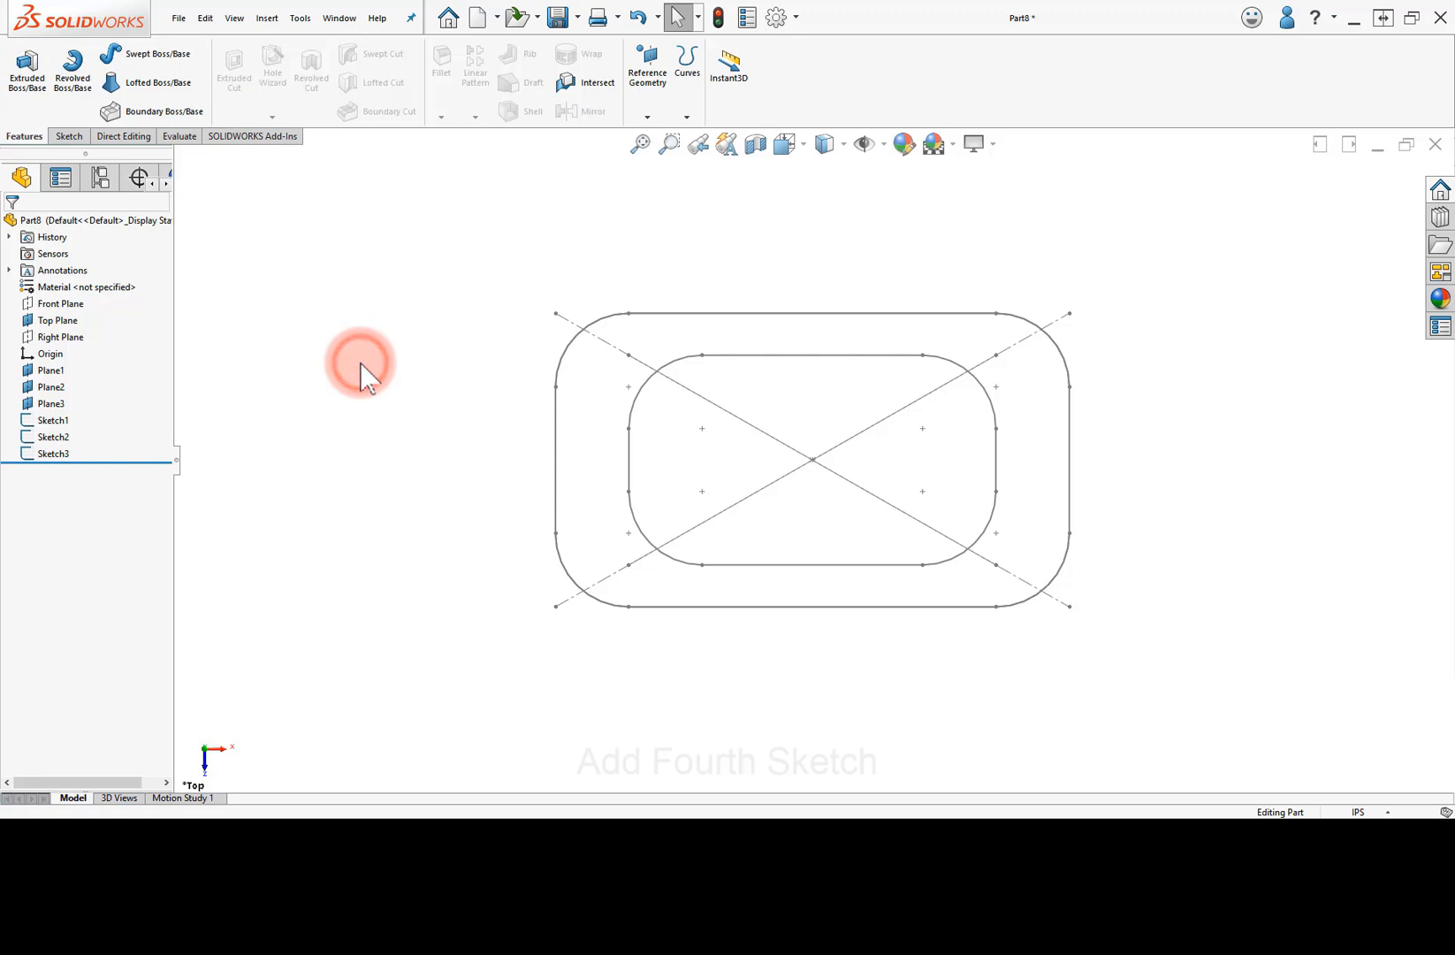
Start a sketch on Plane3 and draw a circle centered on the origin with a radius of about 0.54 in
{"action": "left_click", "coordinate": [51, 404]}
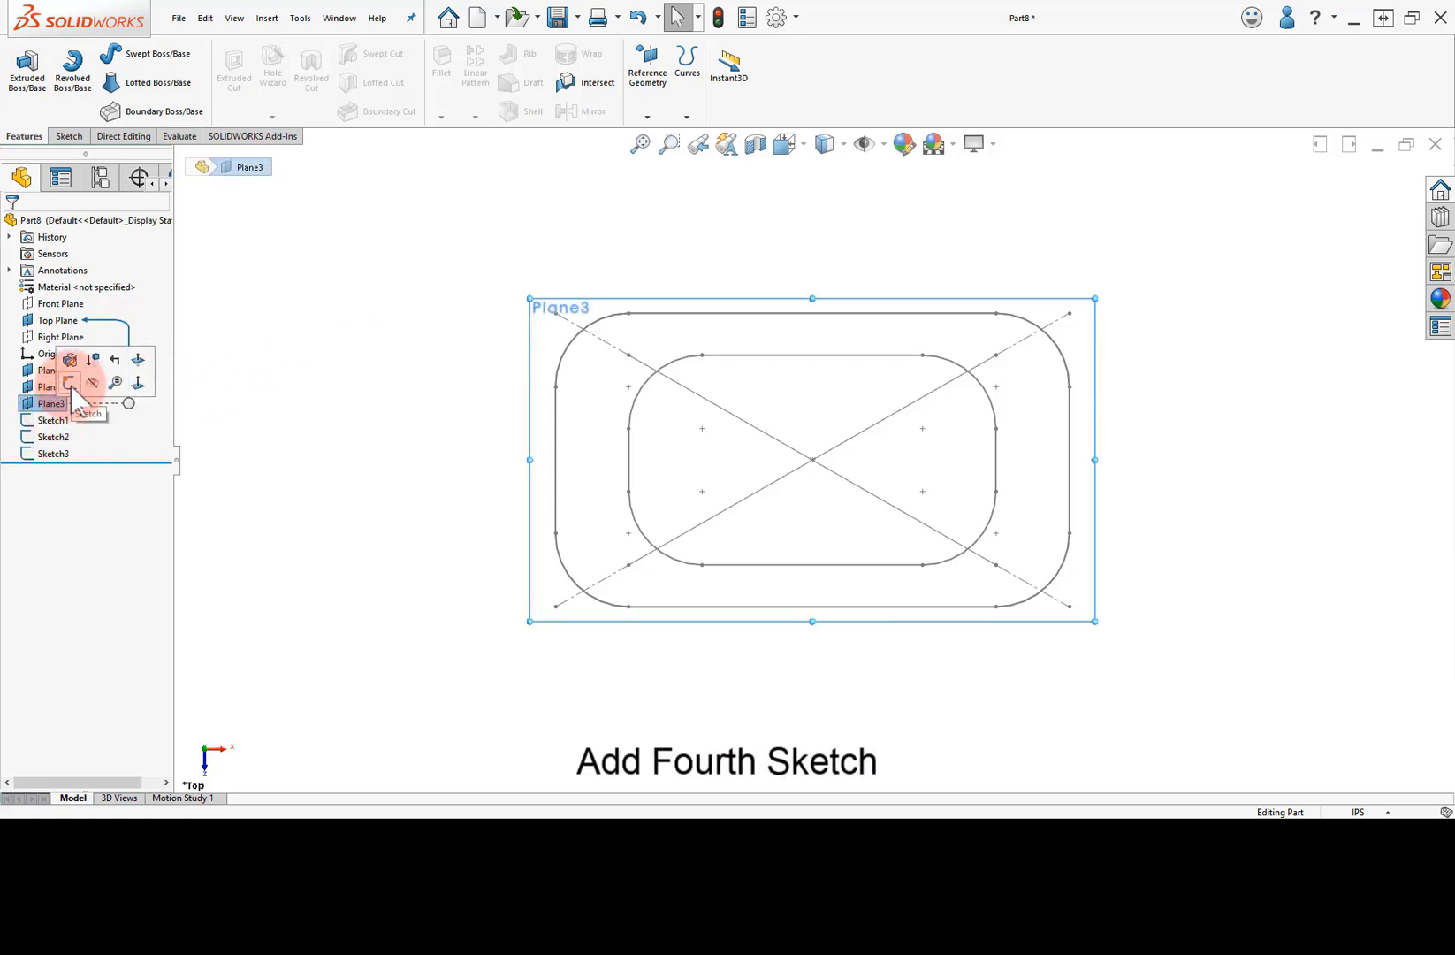
{"action": "left_click", "coordinate": [70, 385]}
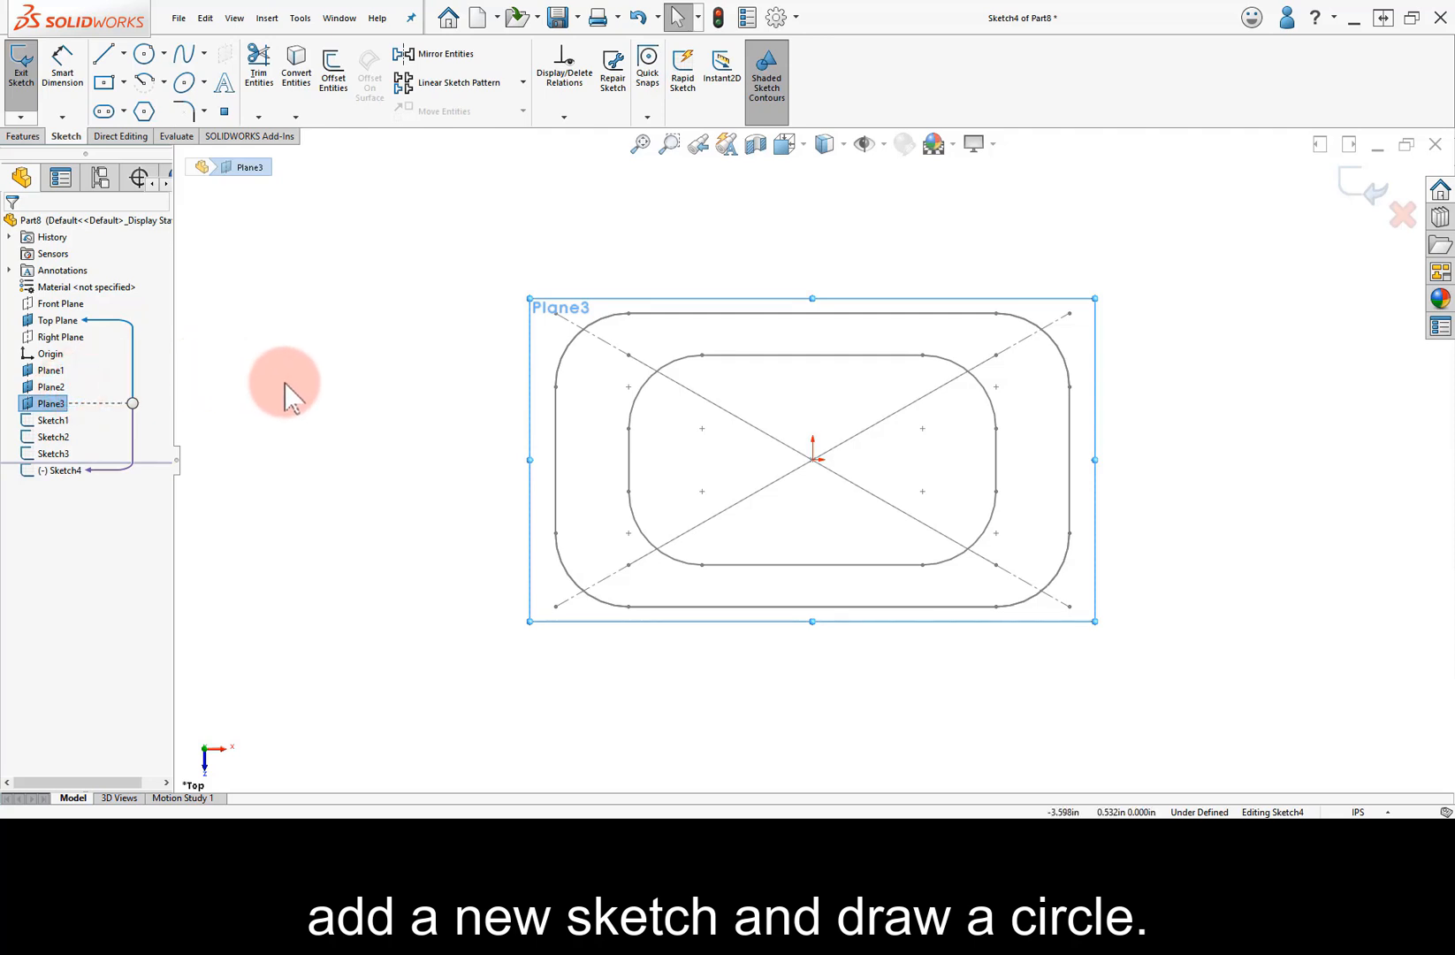
{"action": "right_click_drag", "start_coordinate": [292, 398], "coordinate": [337, 379]}
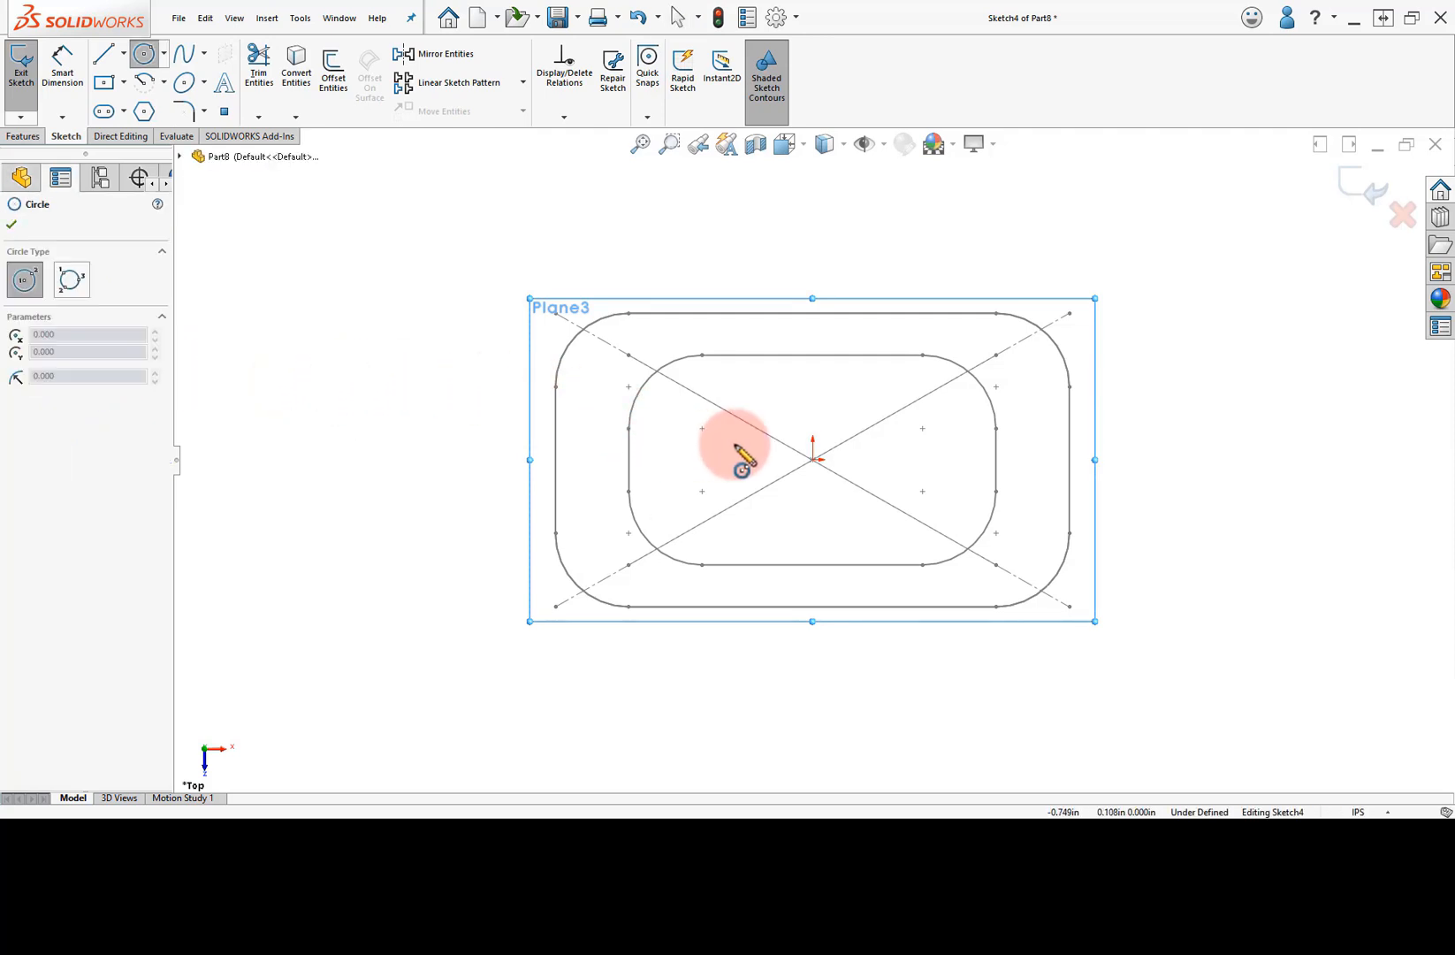
{"action": "left_click", "coordinate": [813, 459]}
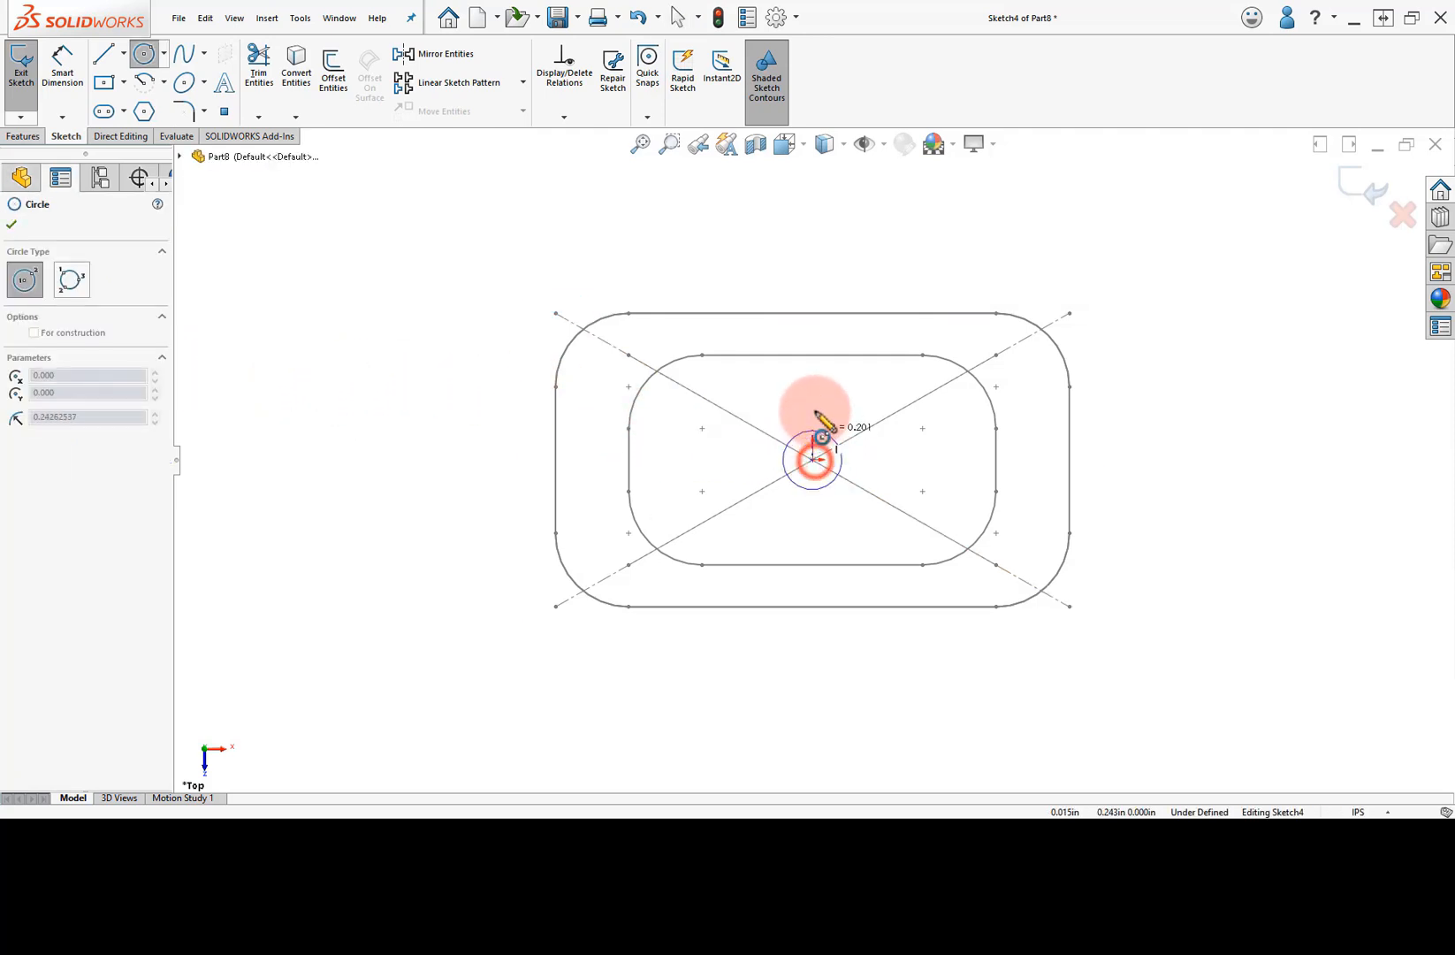
{"action": "left_click", "coordinate": [814, 380]}
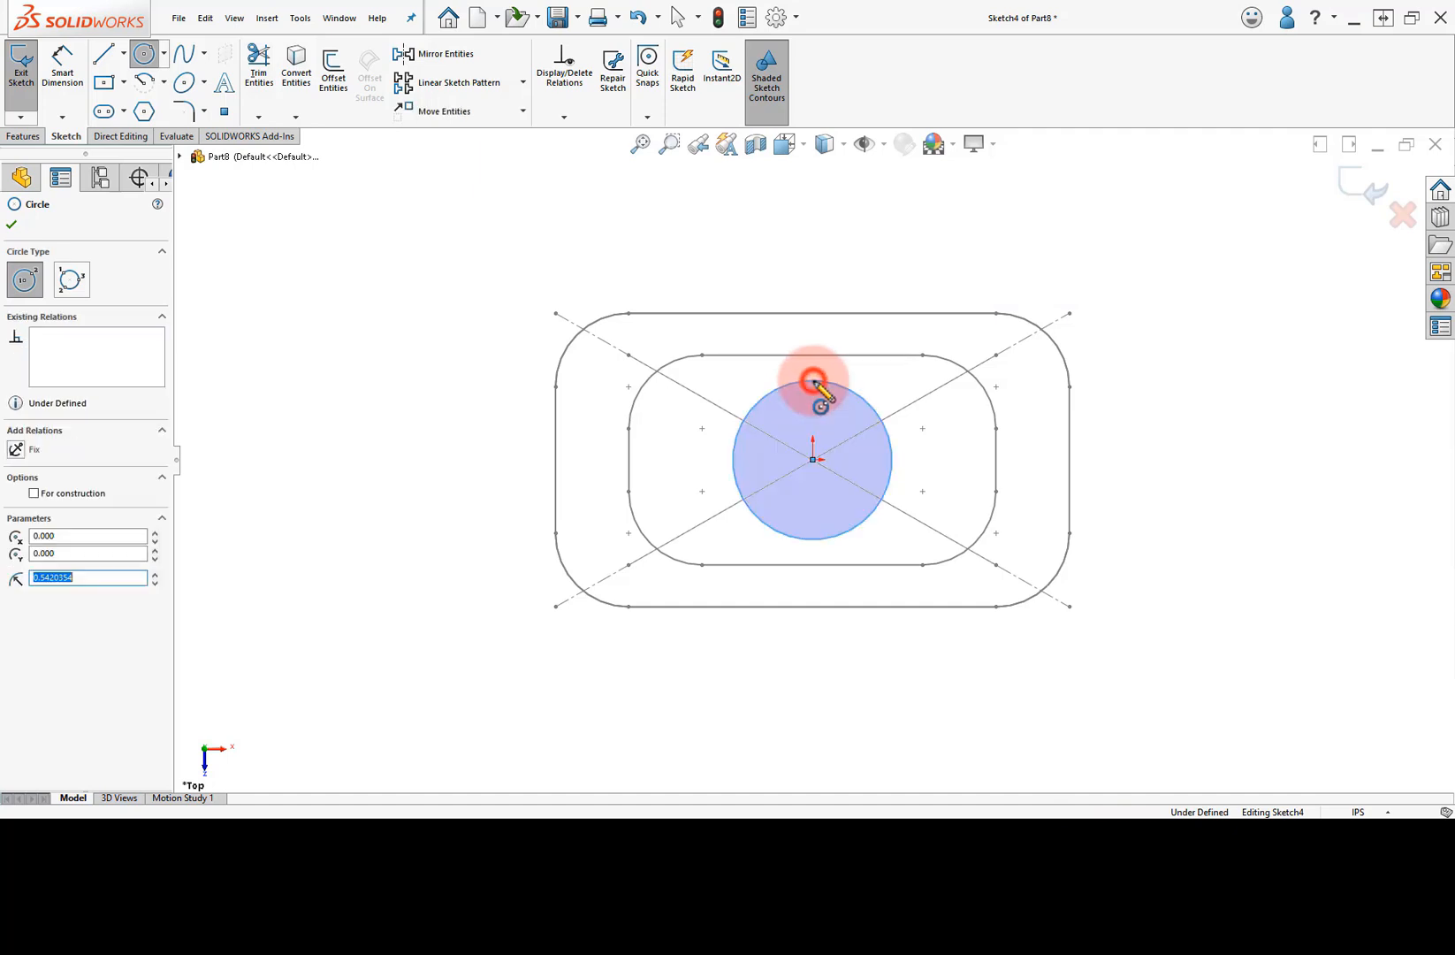
{"action": "right_click", "coordinate": [825, 269]}
{"action": "left_click", "coordinate": [838, 274]}
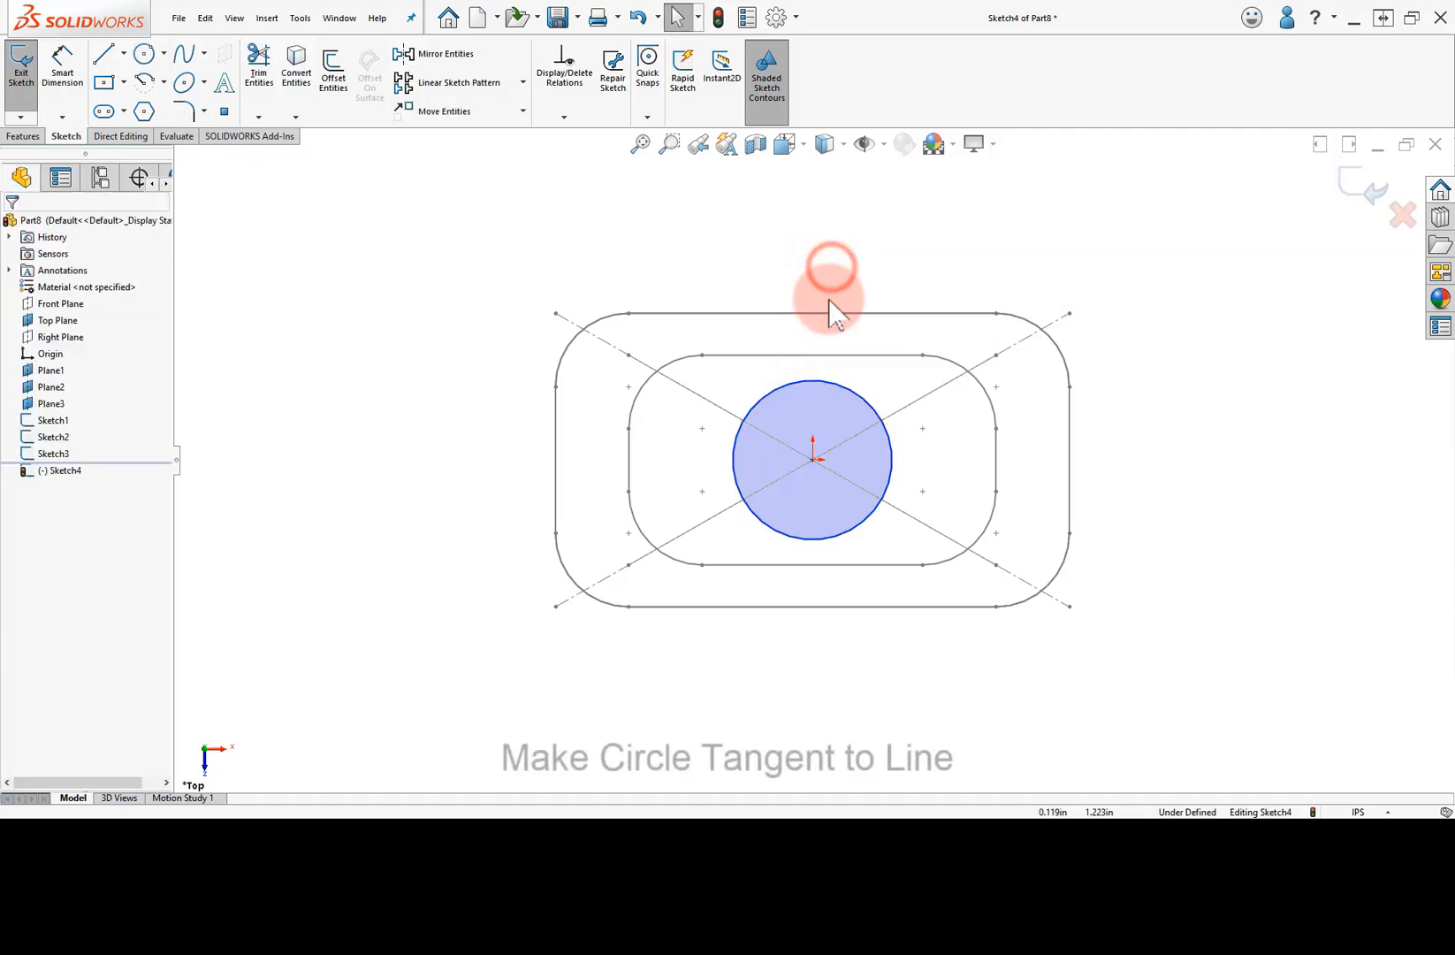
Make the circle tangent to the upper horizontal line of the inner rounded rectangle
{"action": "left_click", "coordinate": [838, 385]}
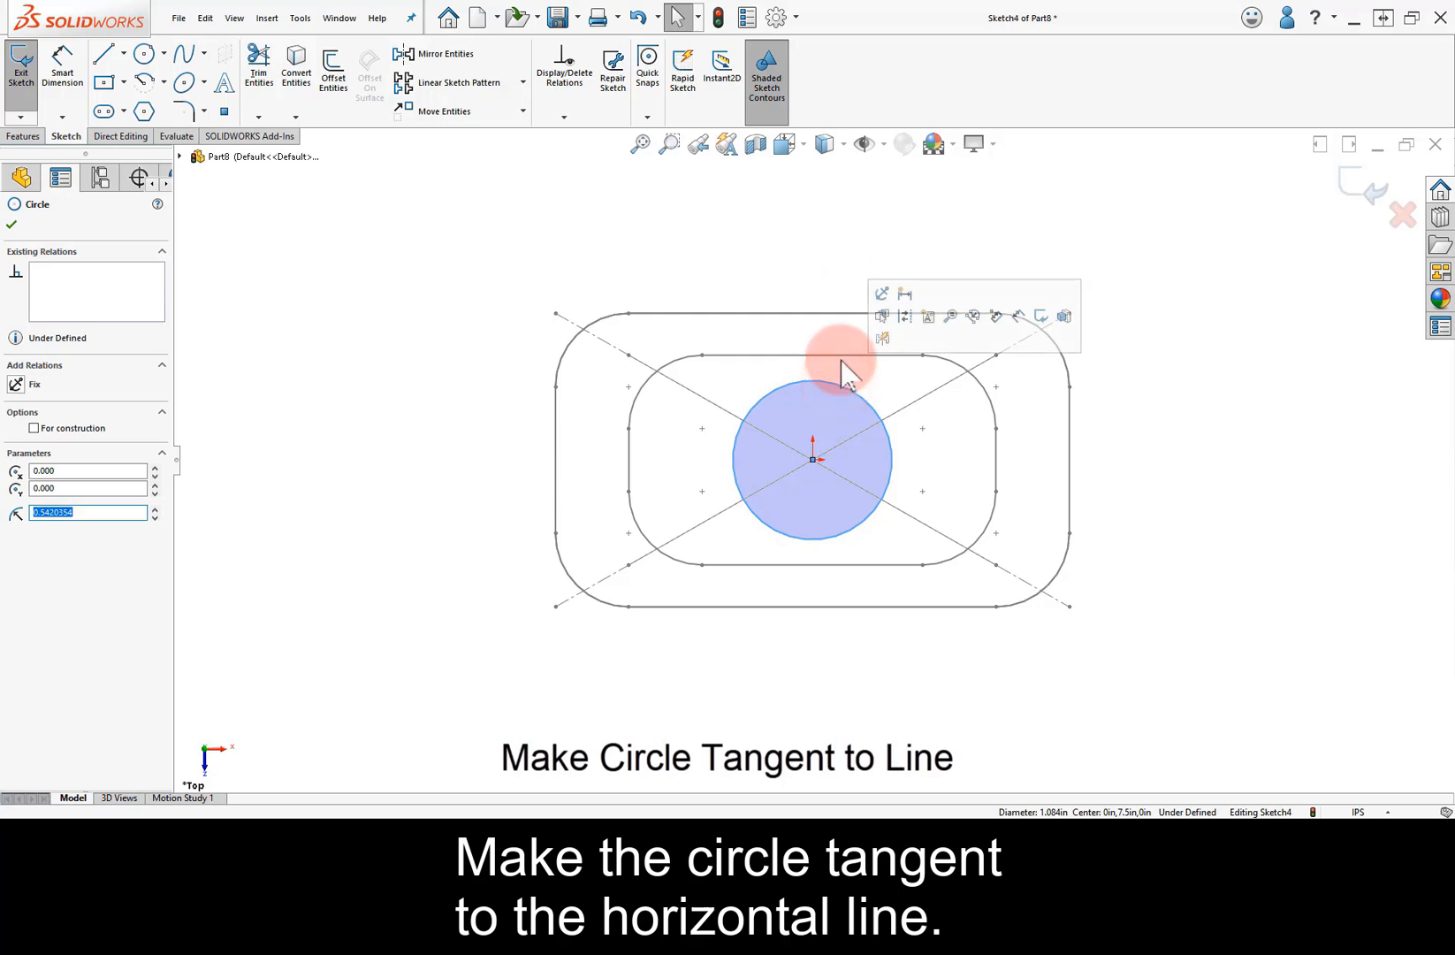
{"action": "left_click", "coordinate": [847, 355], "text": "ctrl"}
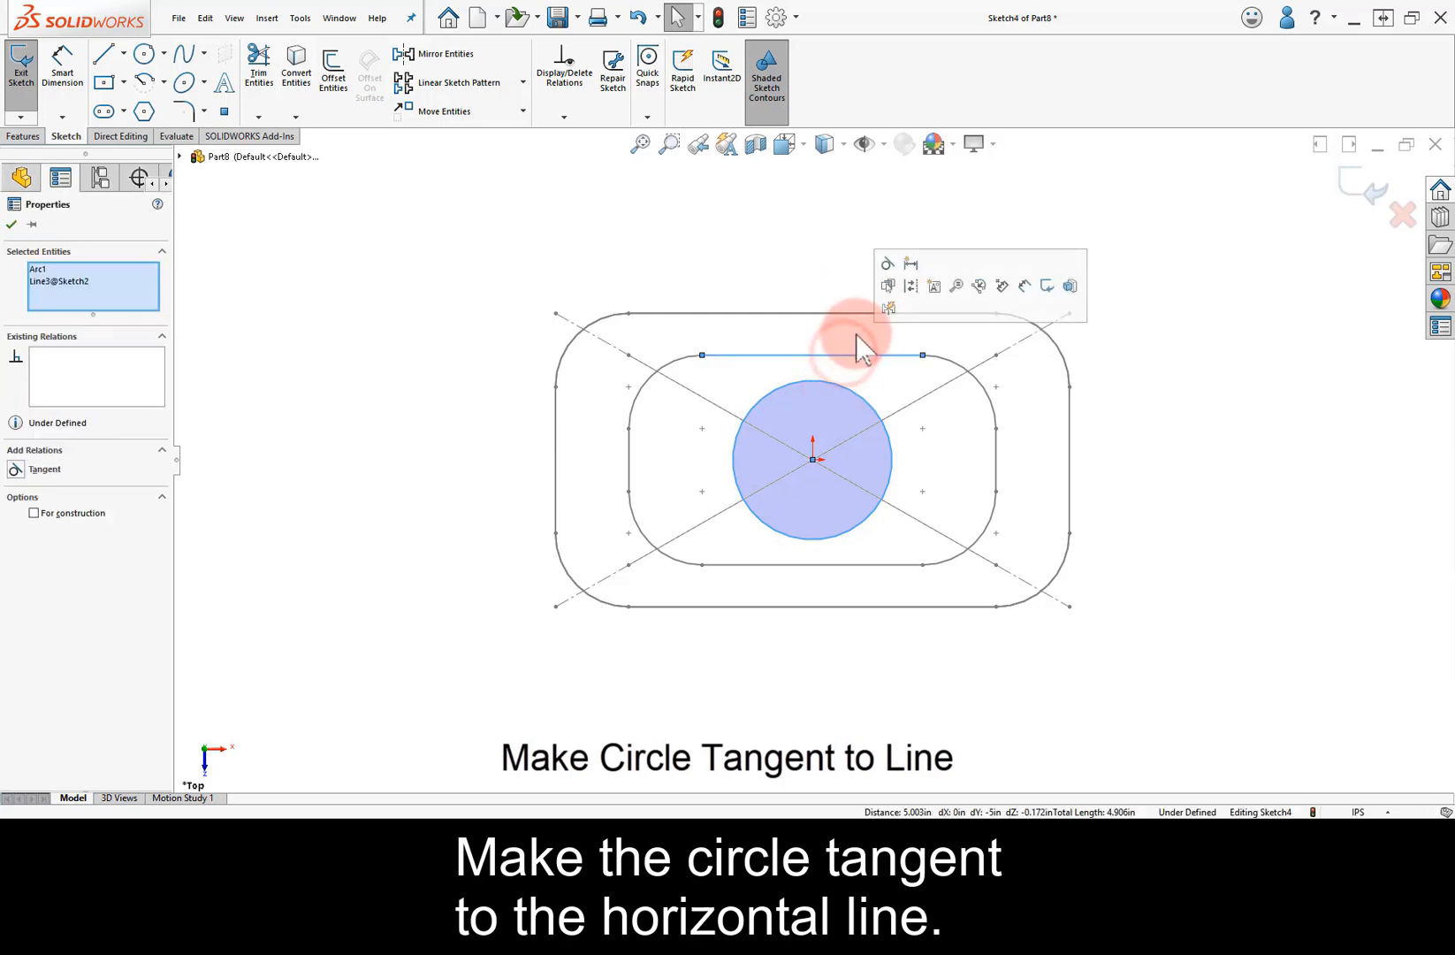
{"action": "left_click", "coordinate": [888, 262]}
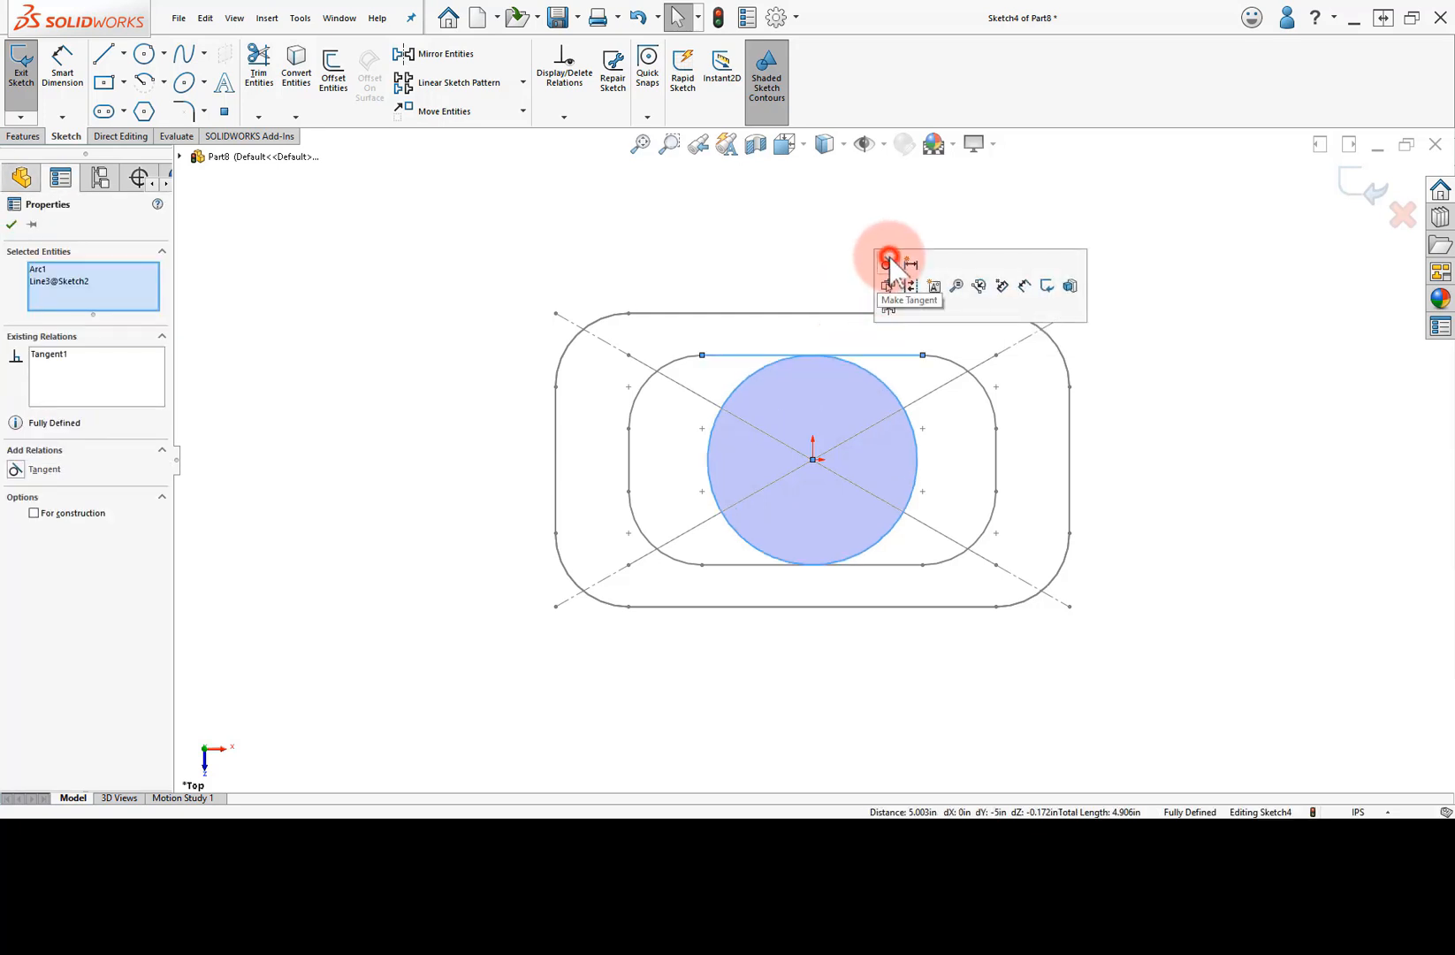
Clear the selection and finish the circle sketch on Plane3
{"action": "left_click", "coordinate": [823, 250]}
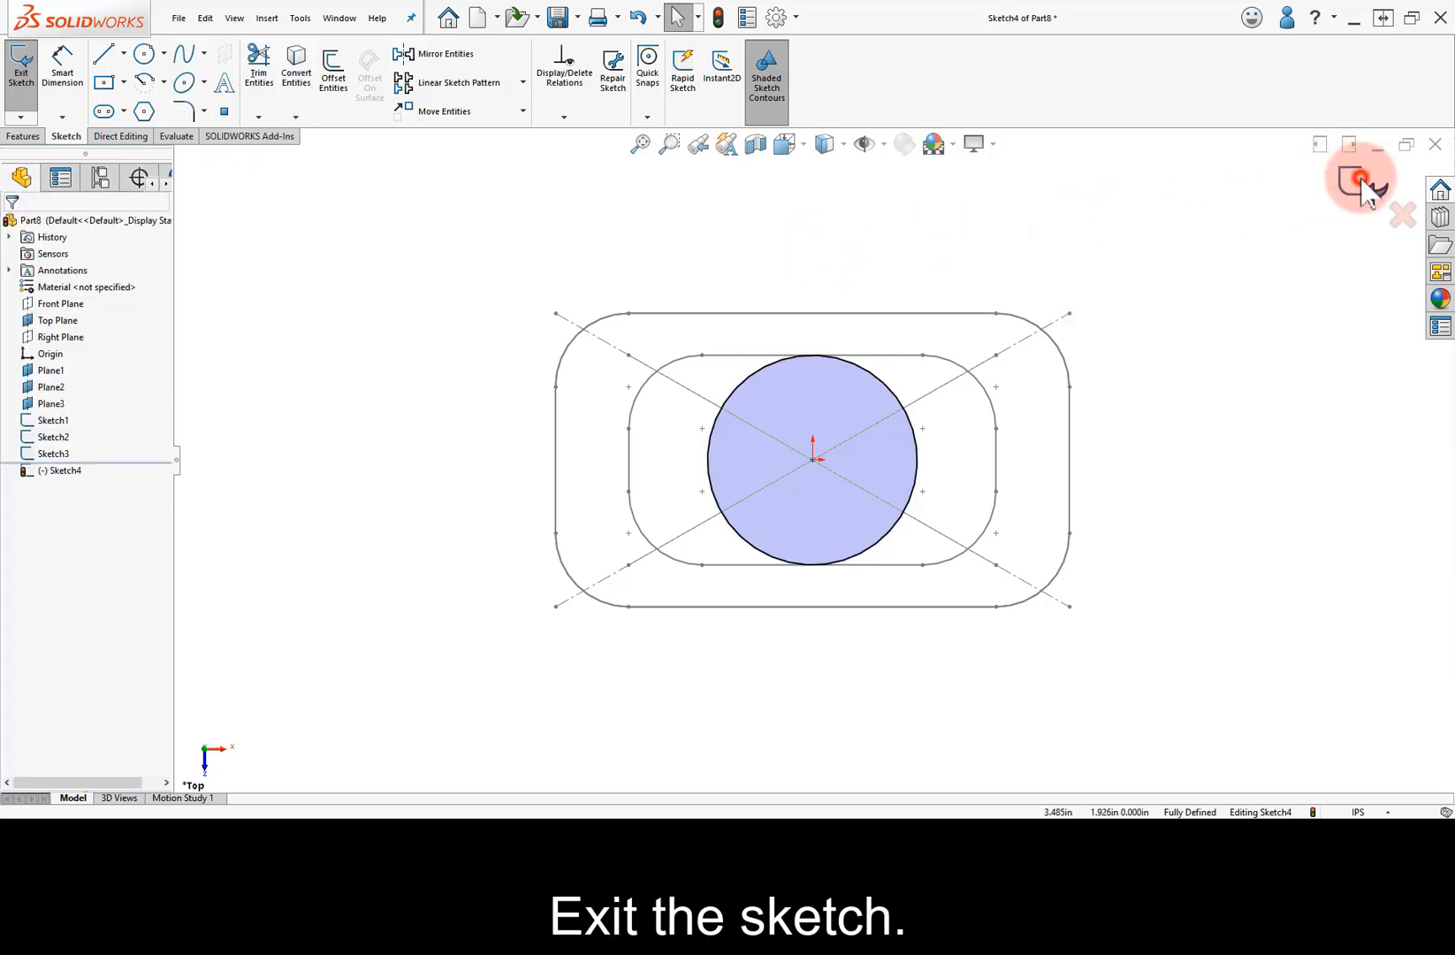
{"action": "left_click", "coordinate": [1361, 184]}
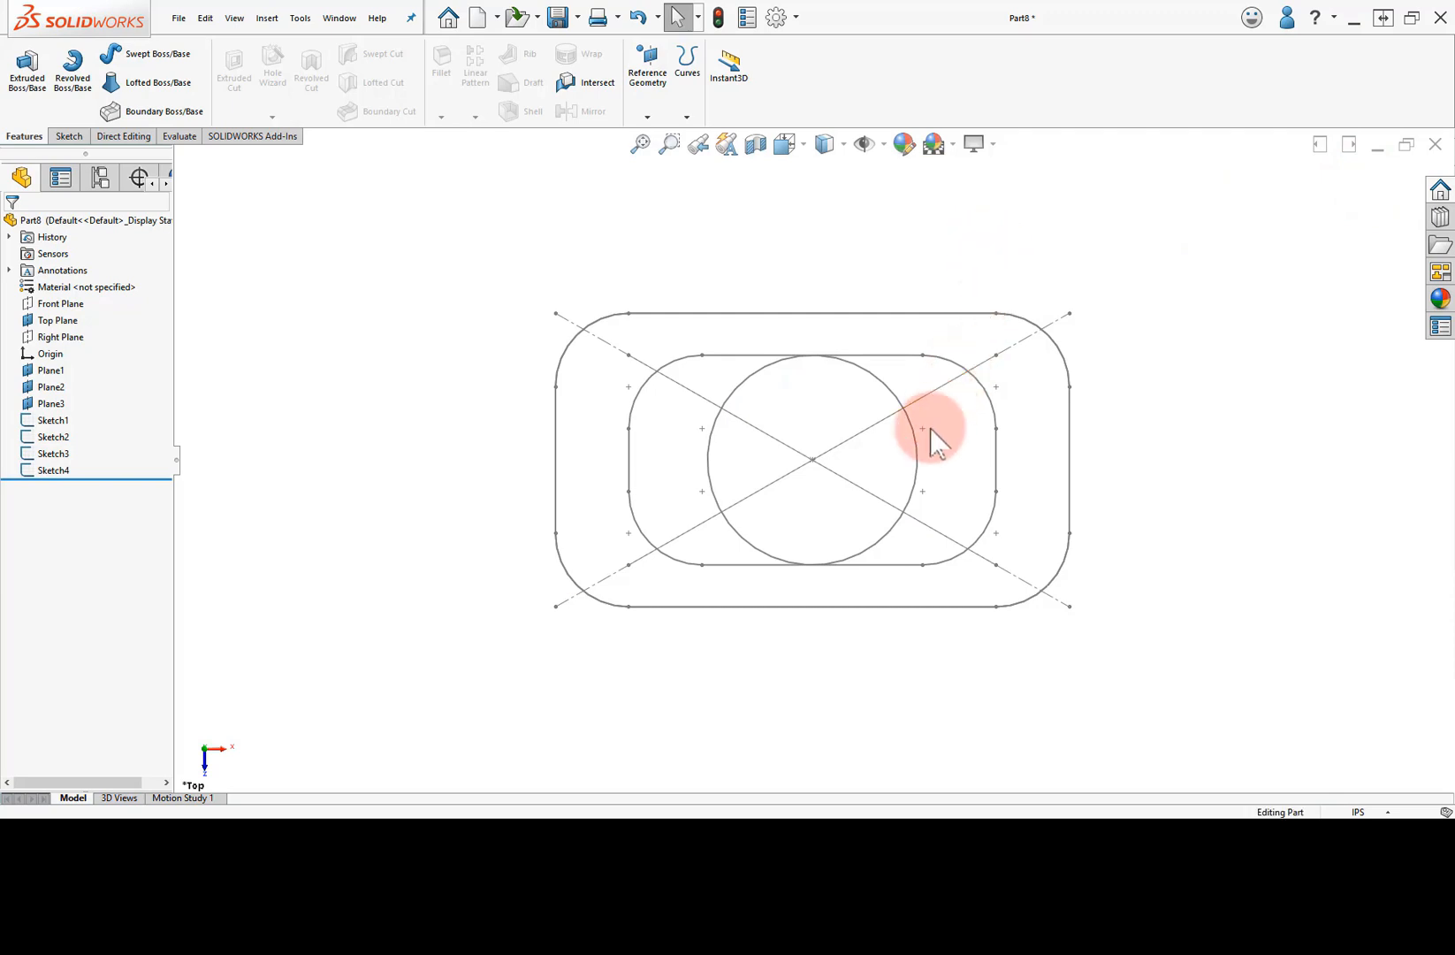
Start a Lofted Boss/Base through the four profiles in order from the base upward: Sketch1, Sketch2, Sketch3 and Sketch4
{"action": "right_click_drag", "start_coordinate": [891, 462], "coordinate": [946, 407]}
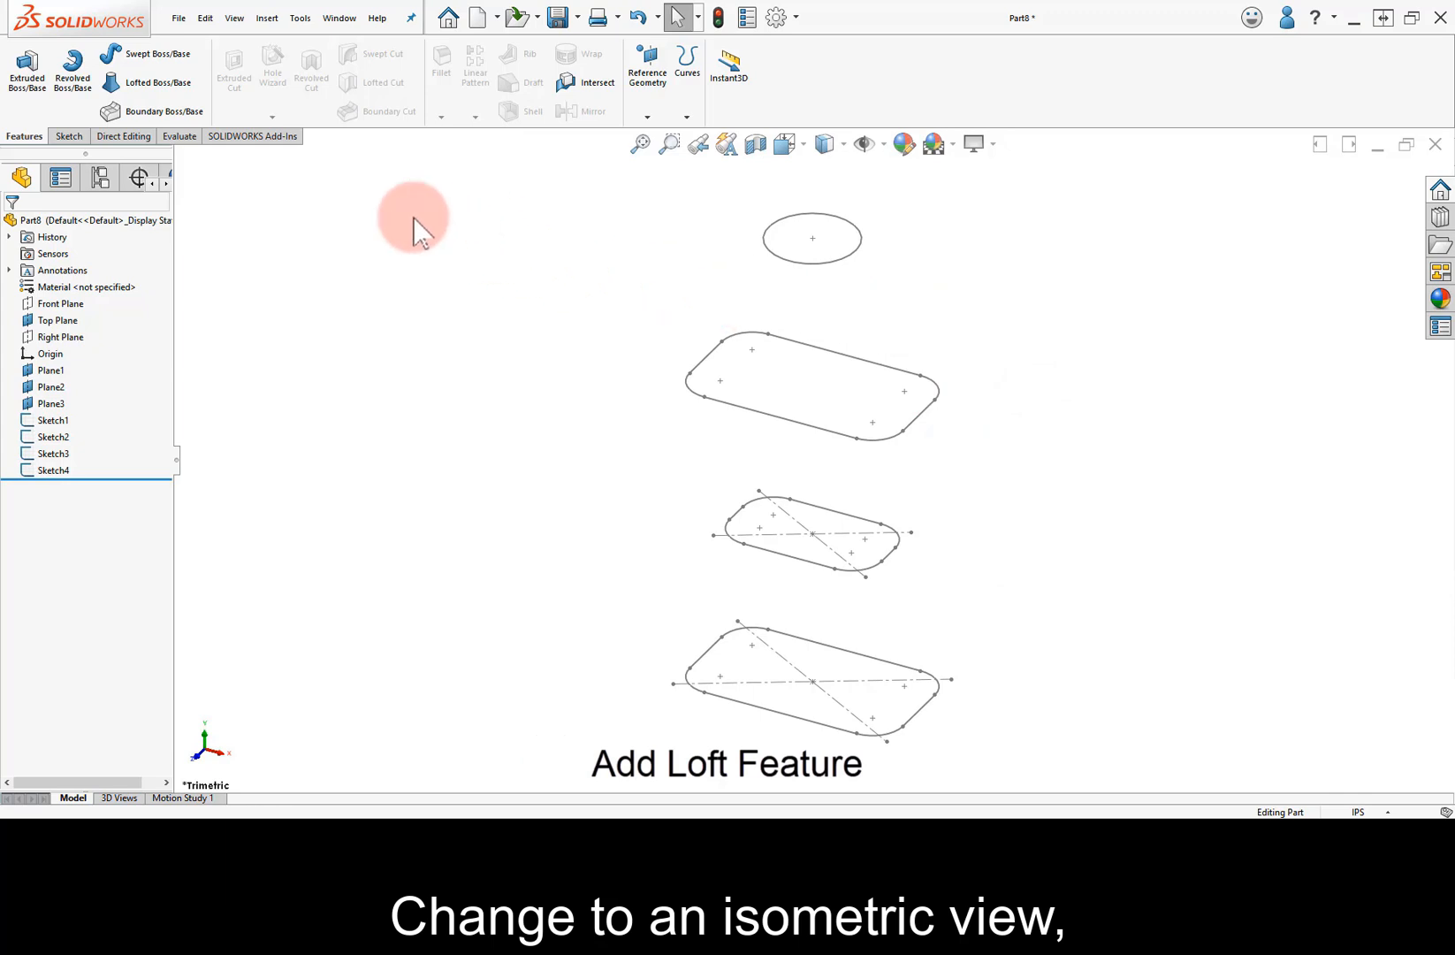
{"action": "left_click", "coordinate": [159, 84]}
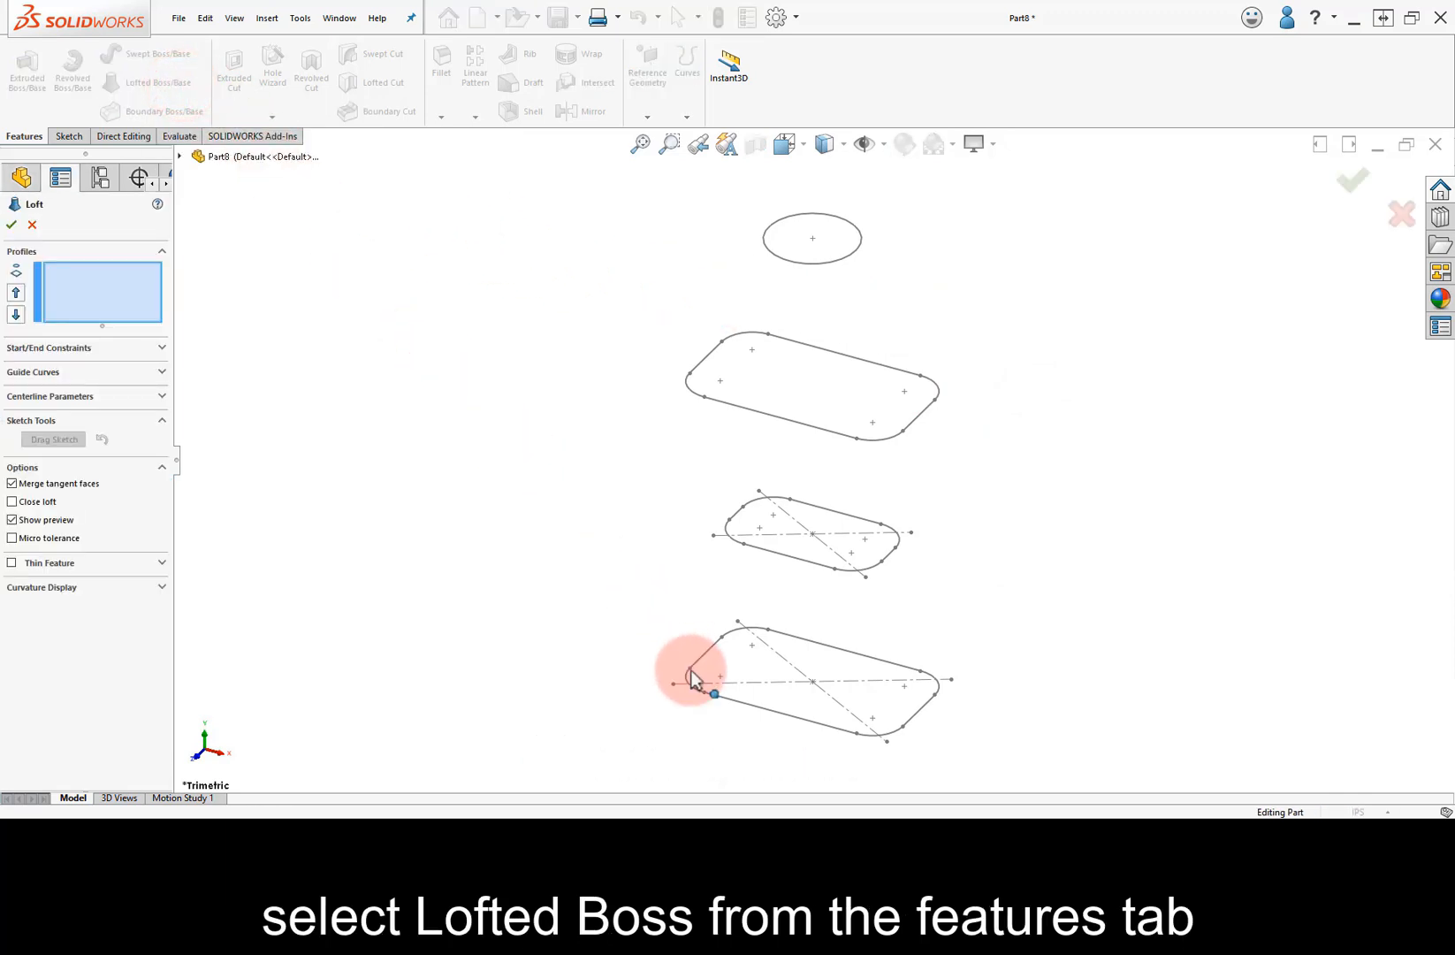
{"action": "left_click", "coordinate": [715, 698]}
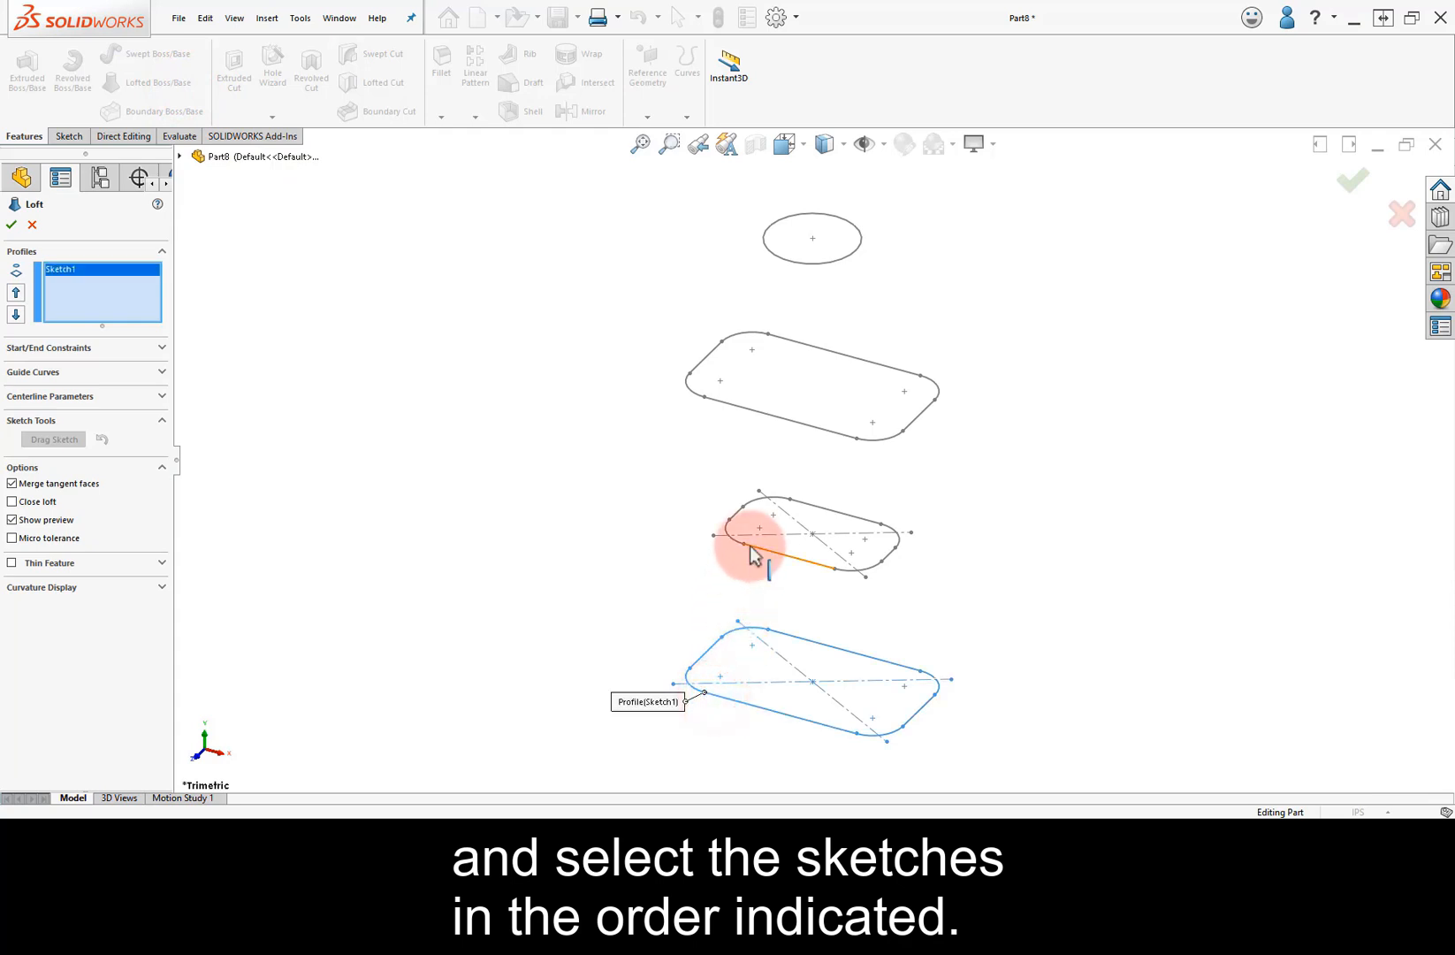
{"action": "left_click", "coordinate": [744, 545]}
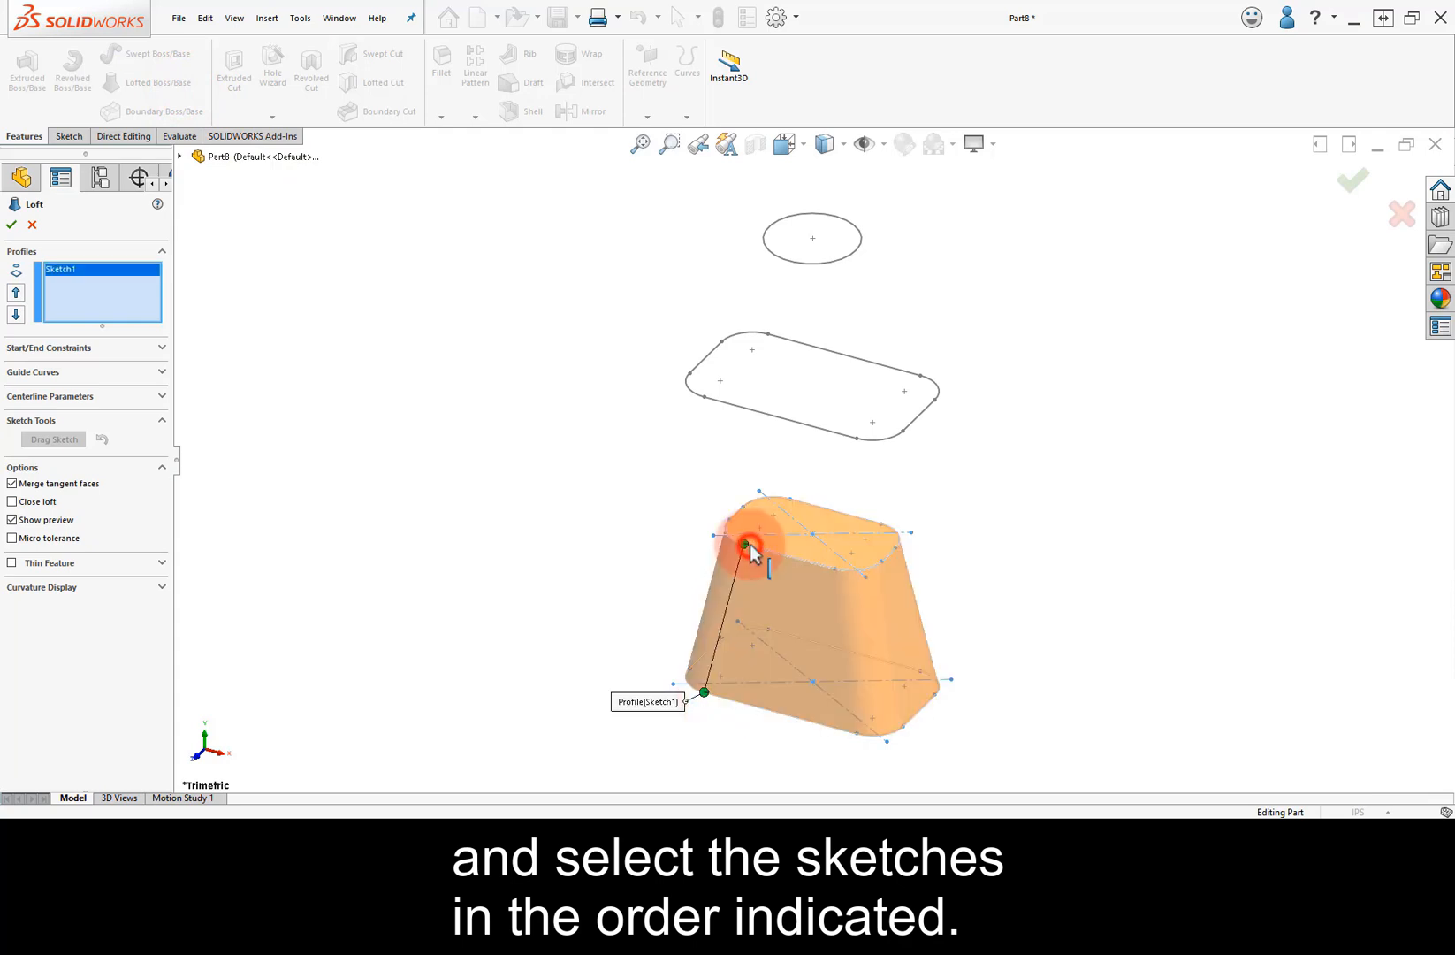
{"action": "left_click", "coordinate": [715, 401]}
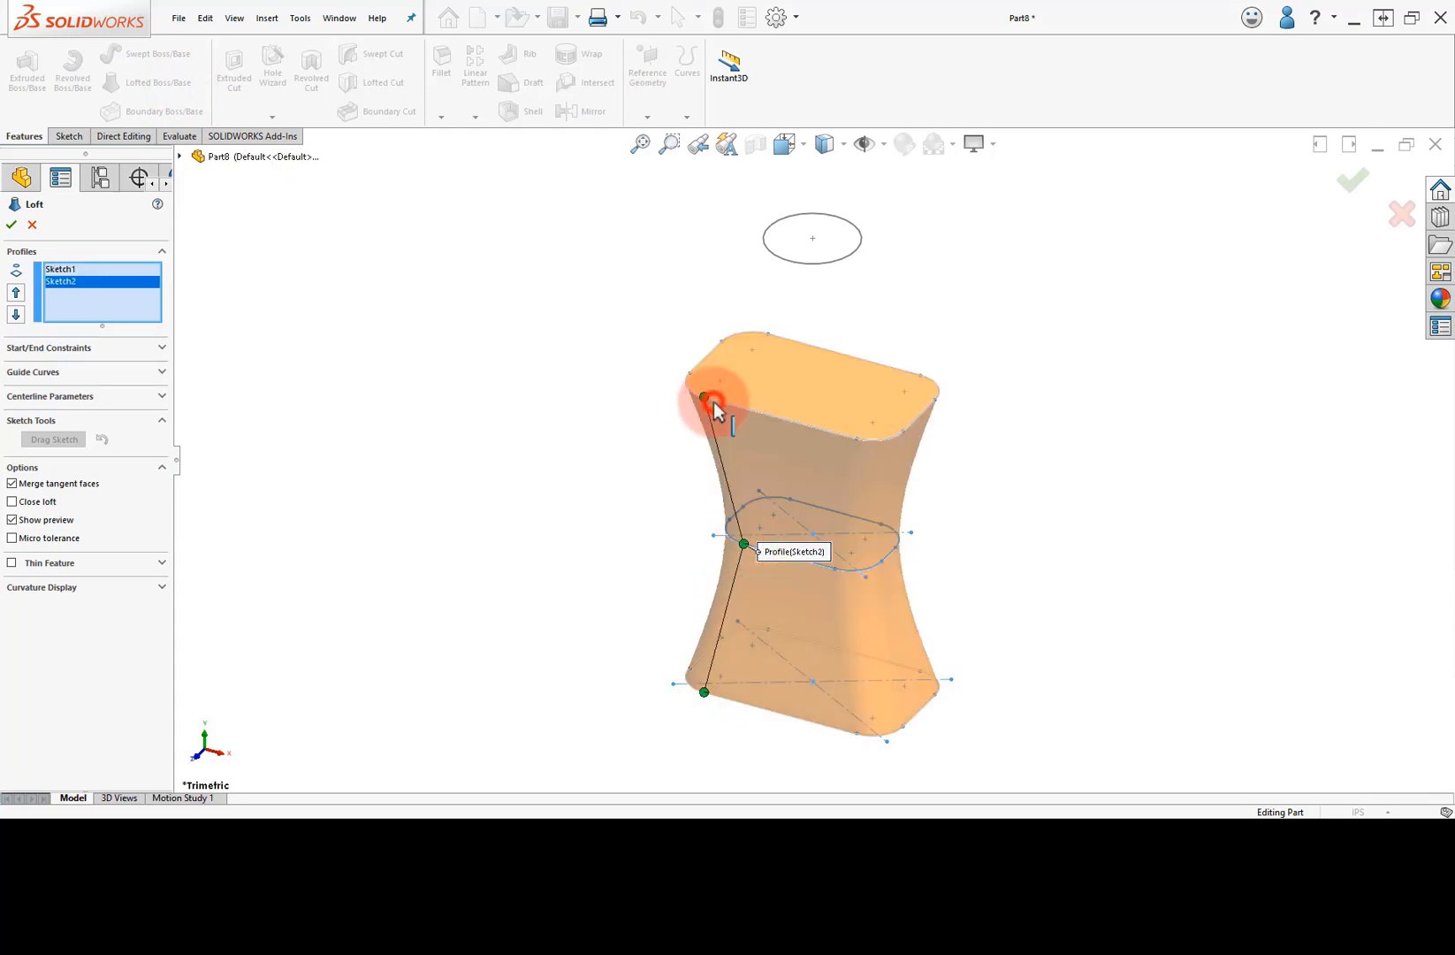
{"action": "left_click", "coordinate": [773, 254]}
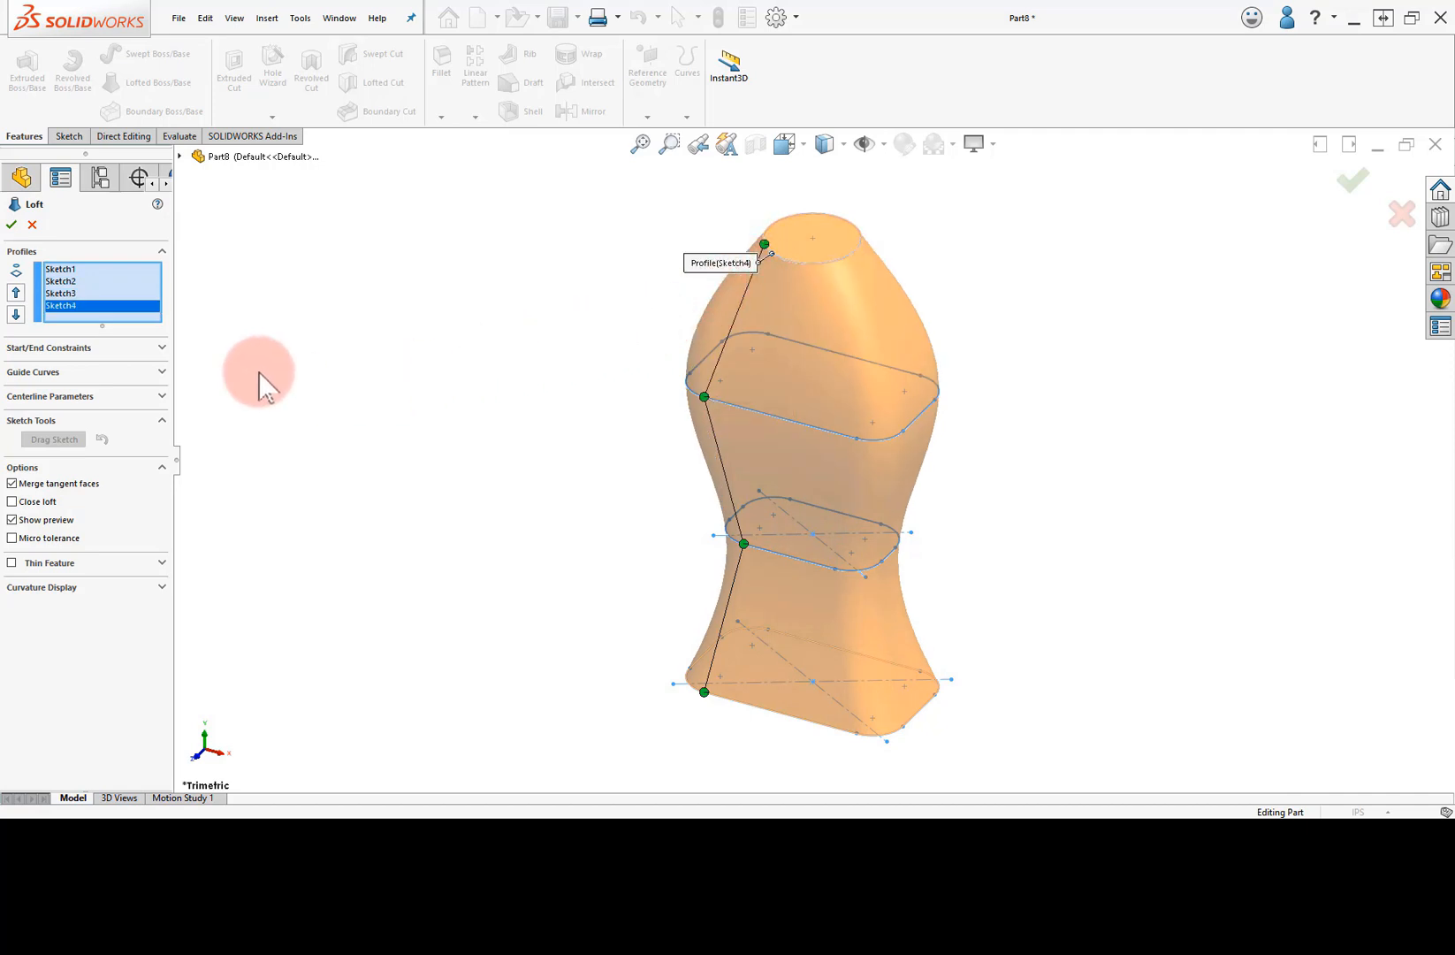
Set both the start and end constraints of the loft to Normal To Profile
{"action": "left_click", "coordinate": [163, 349]}
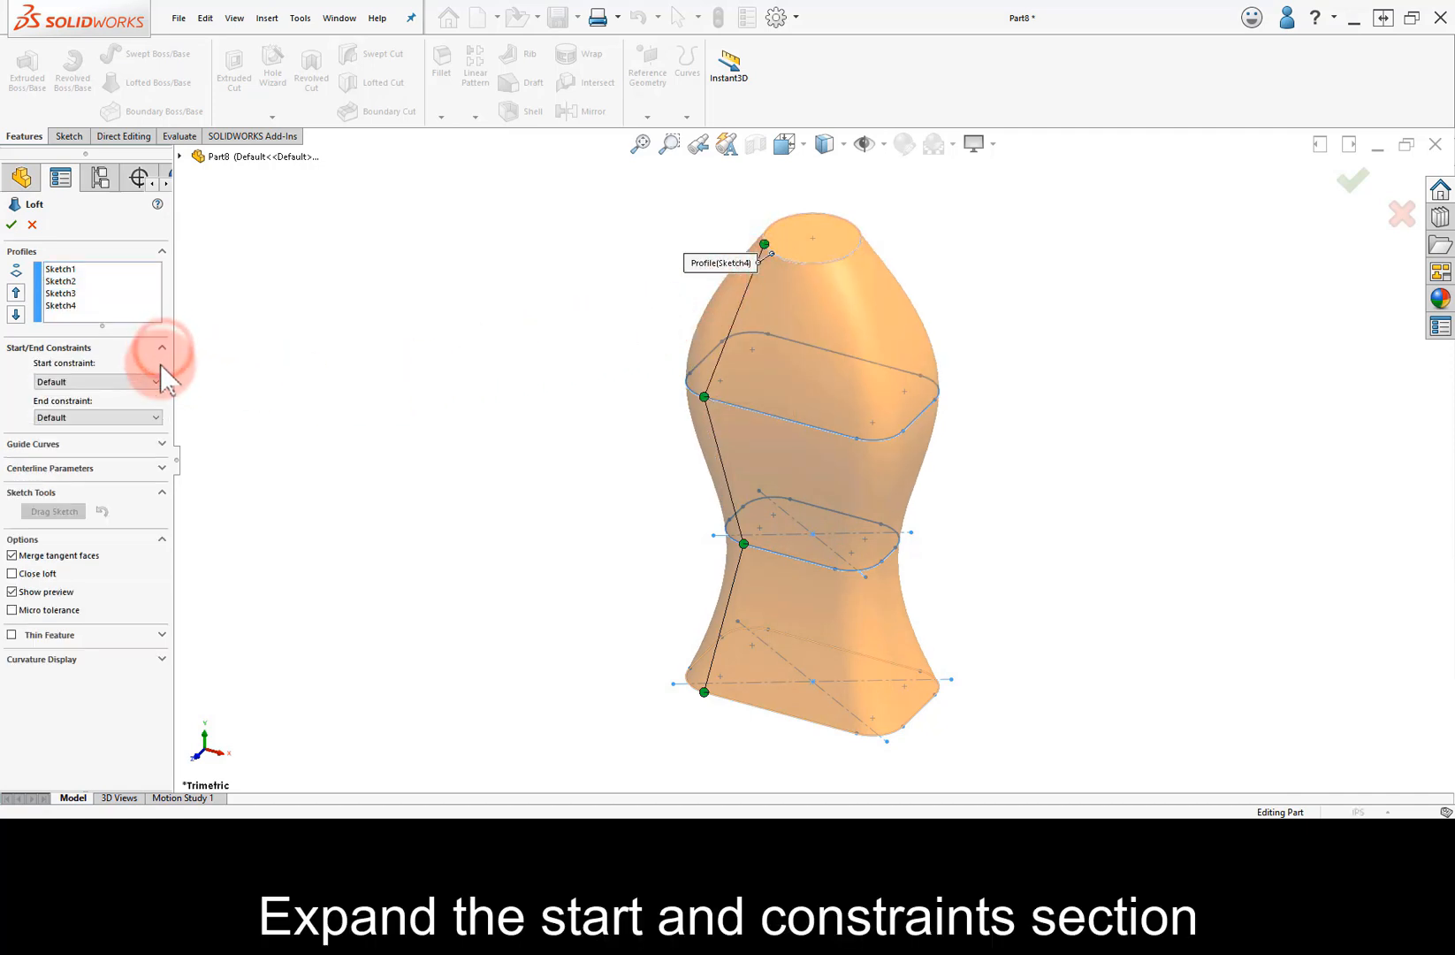
{"action": "left_click", "coordinate": [158, 382]}
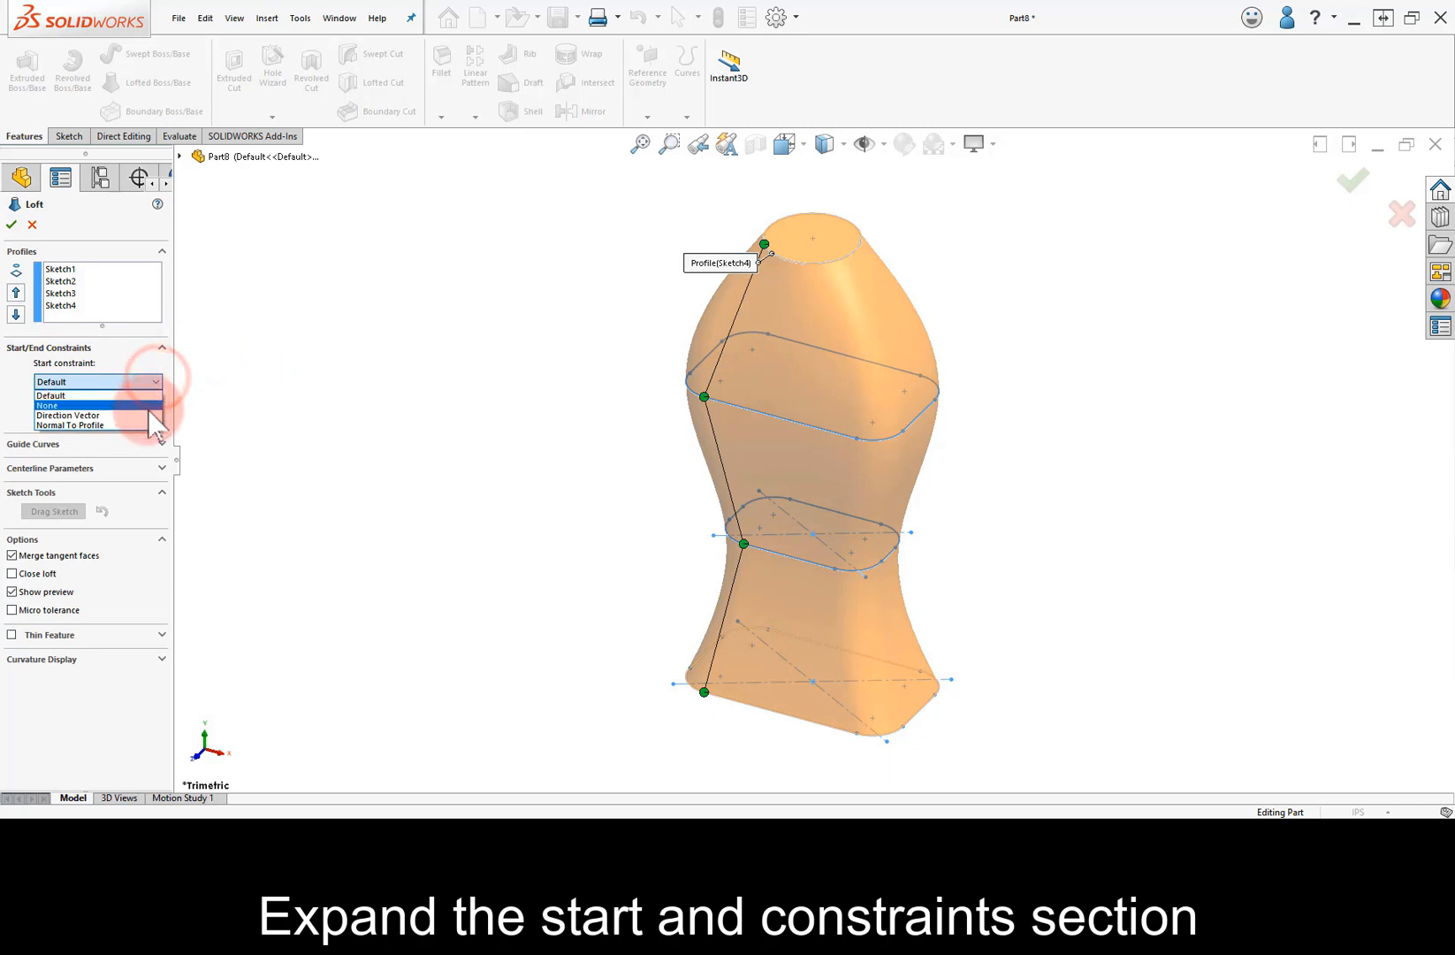
{"action": "left_click", "coordinate": [145, 425]}
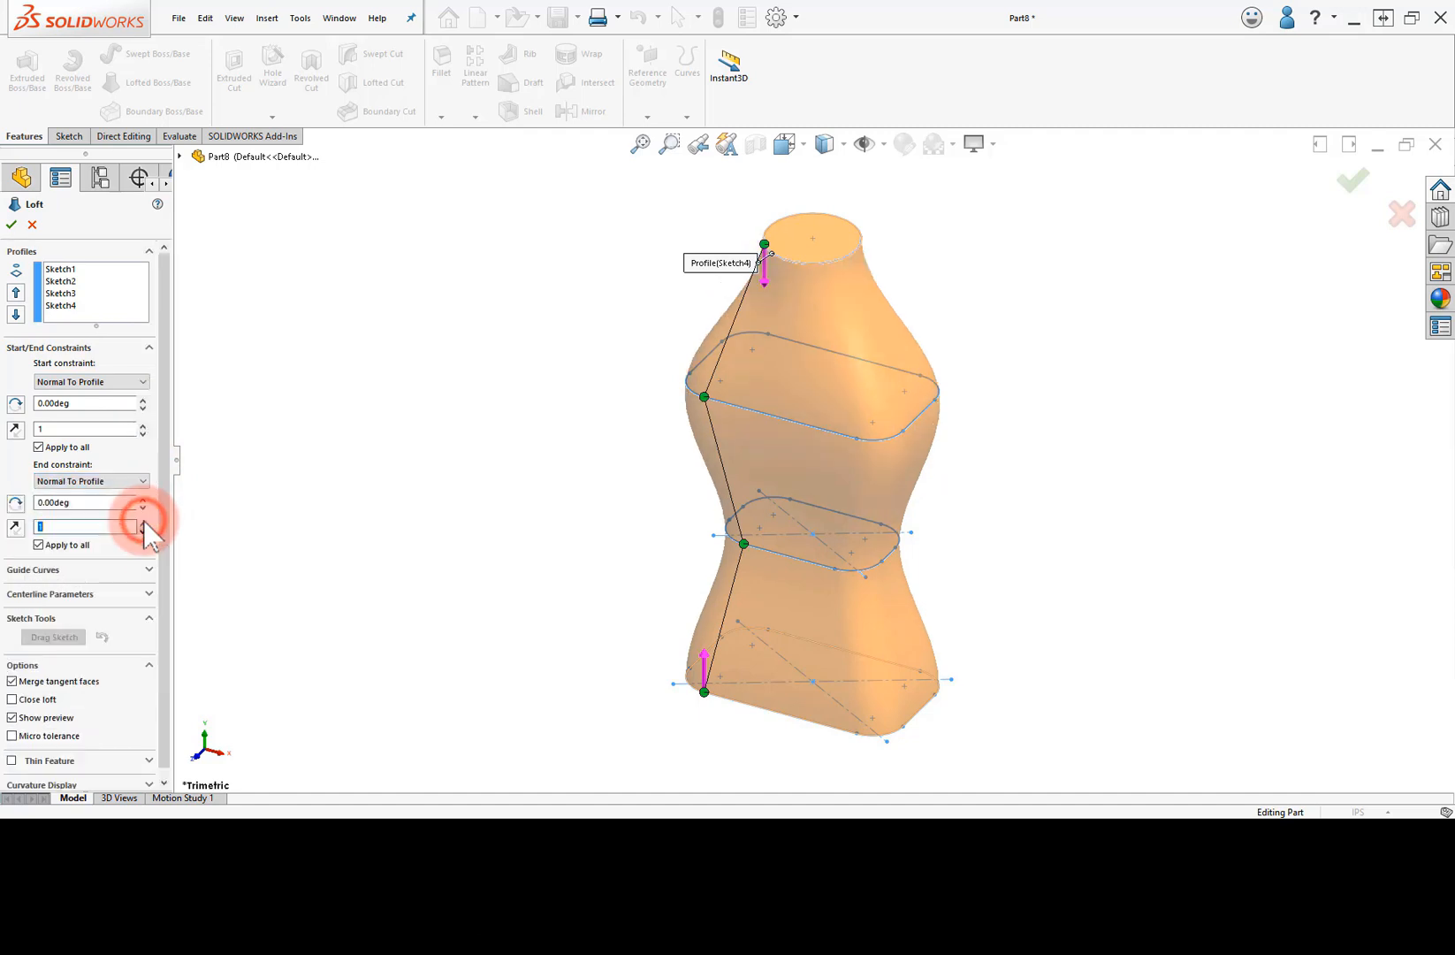
Turn on the loft's mesh preview in the curvature display and set the mesh density to 4
{"action": "left_click_drag", "start_coordinate": [166, 530], "coordinate": [165, 567]}
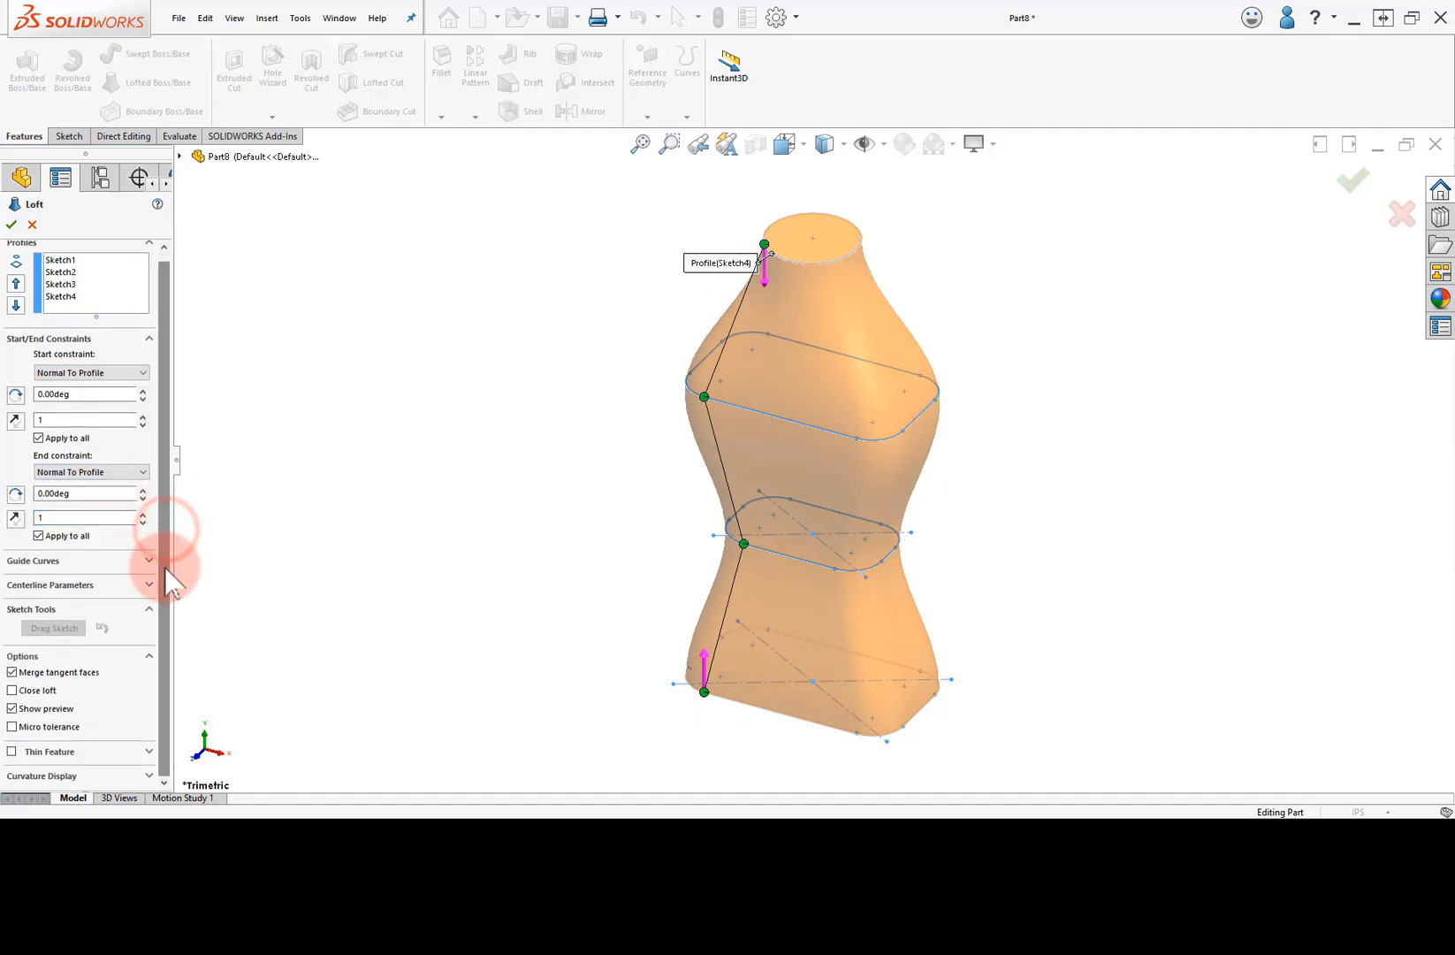
{"action": "left_click", "coordinate": [152, 775]}
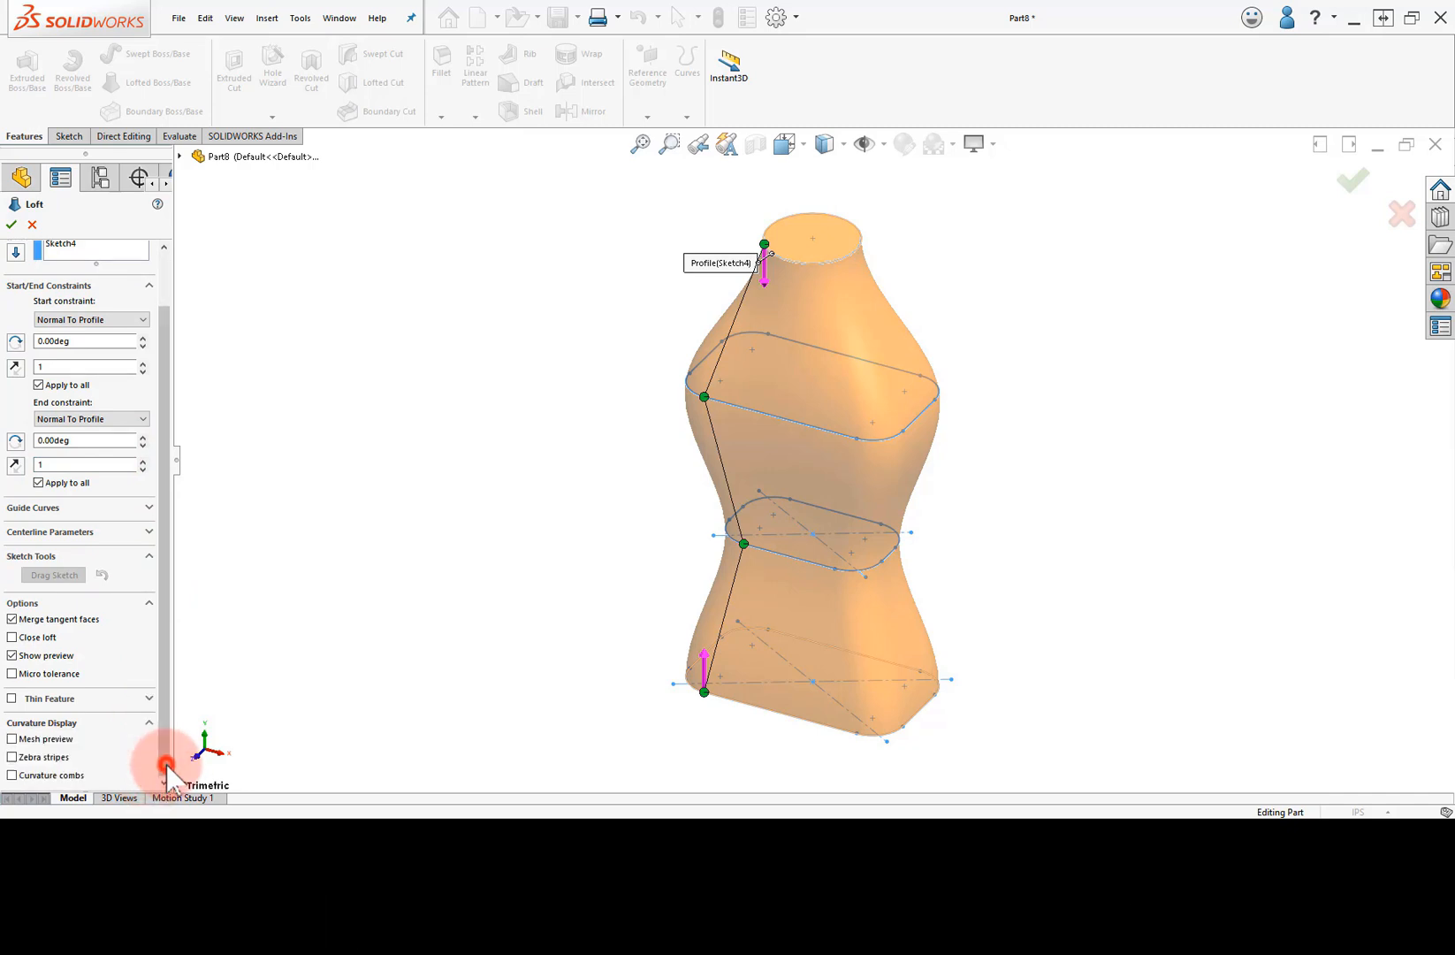
{"action": "left_click", "coordinate": [53, 739]}
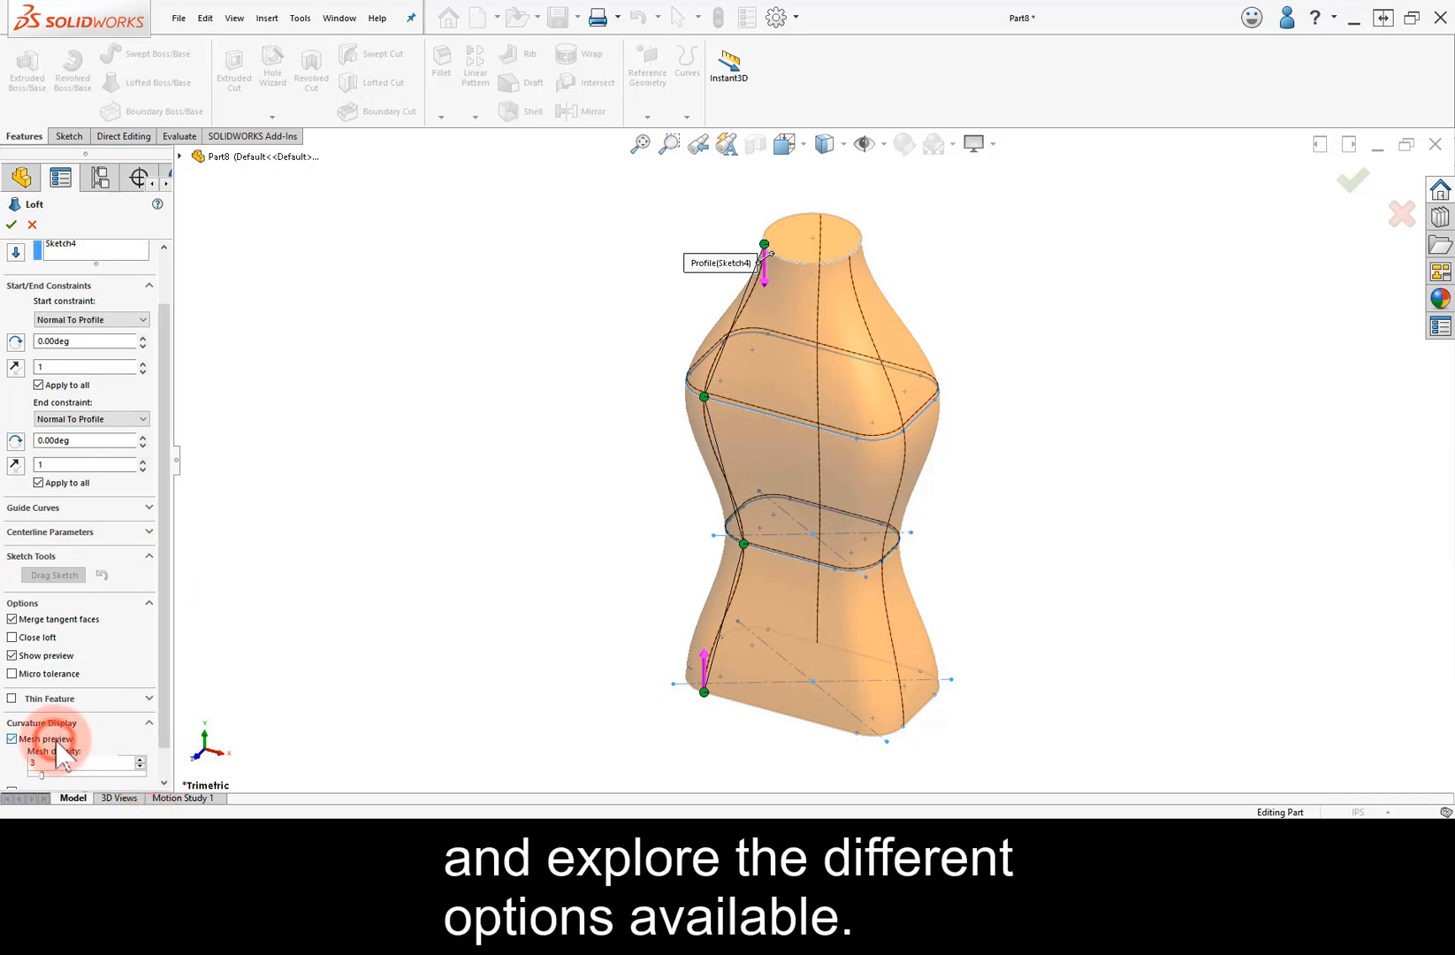
{"action": "left_click", "coordinate": [139, 758]}
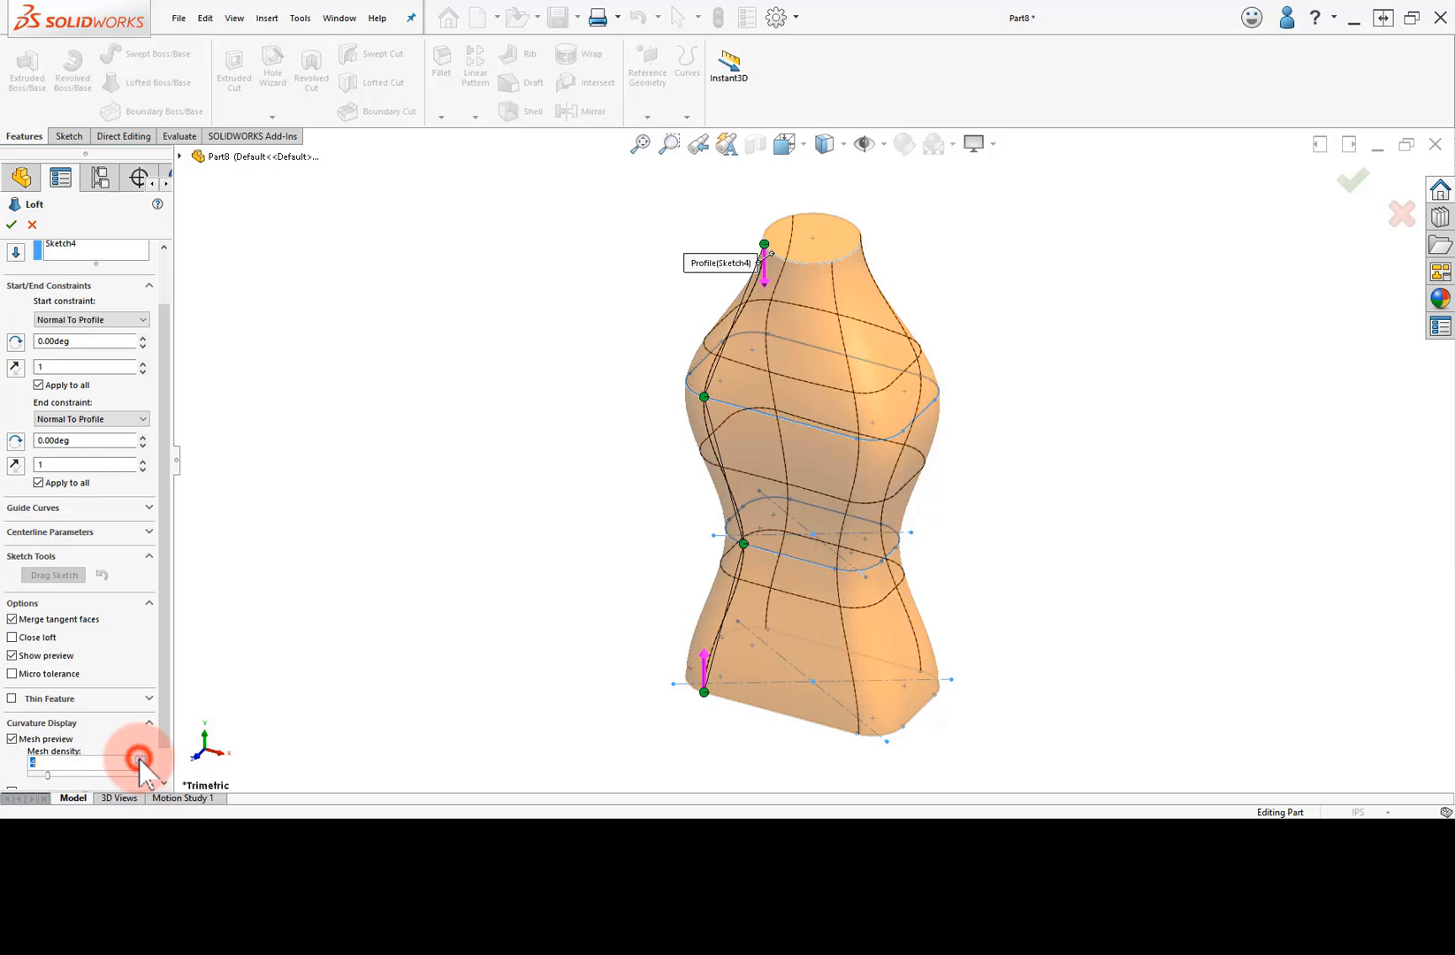
Show zebra stripes on the loft preview and inspect the surface curvature from a slightly different angle
{"action": "left_click_drag", "start_coordinate": [166, 709], "coordinate": [170, 755]}
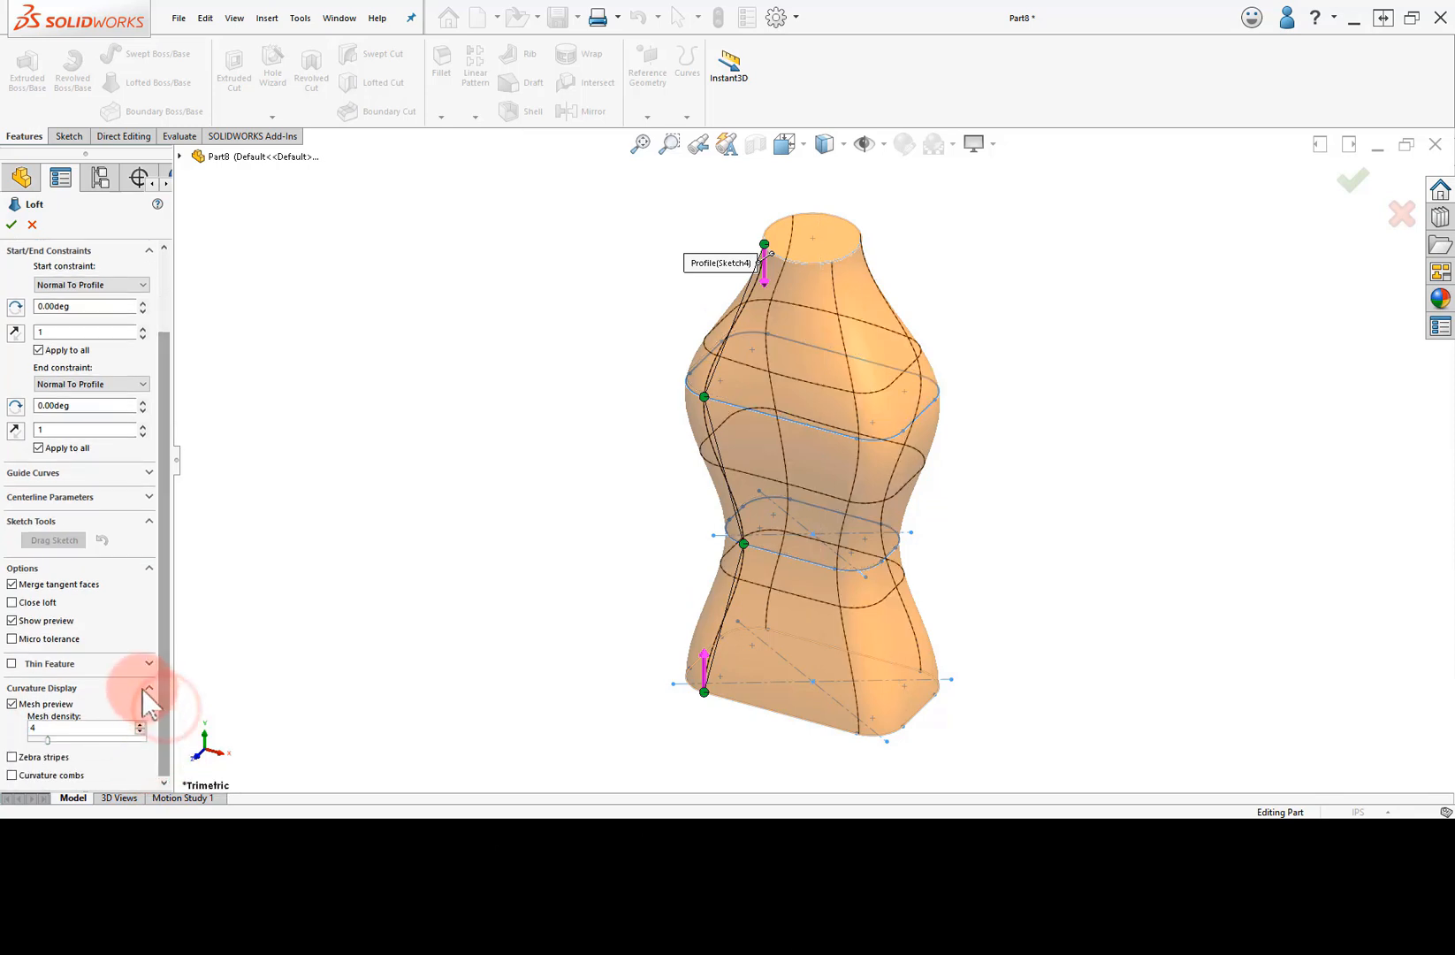
{"action": "left_click", "coordinate": [35, 759]}
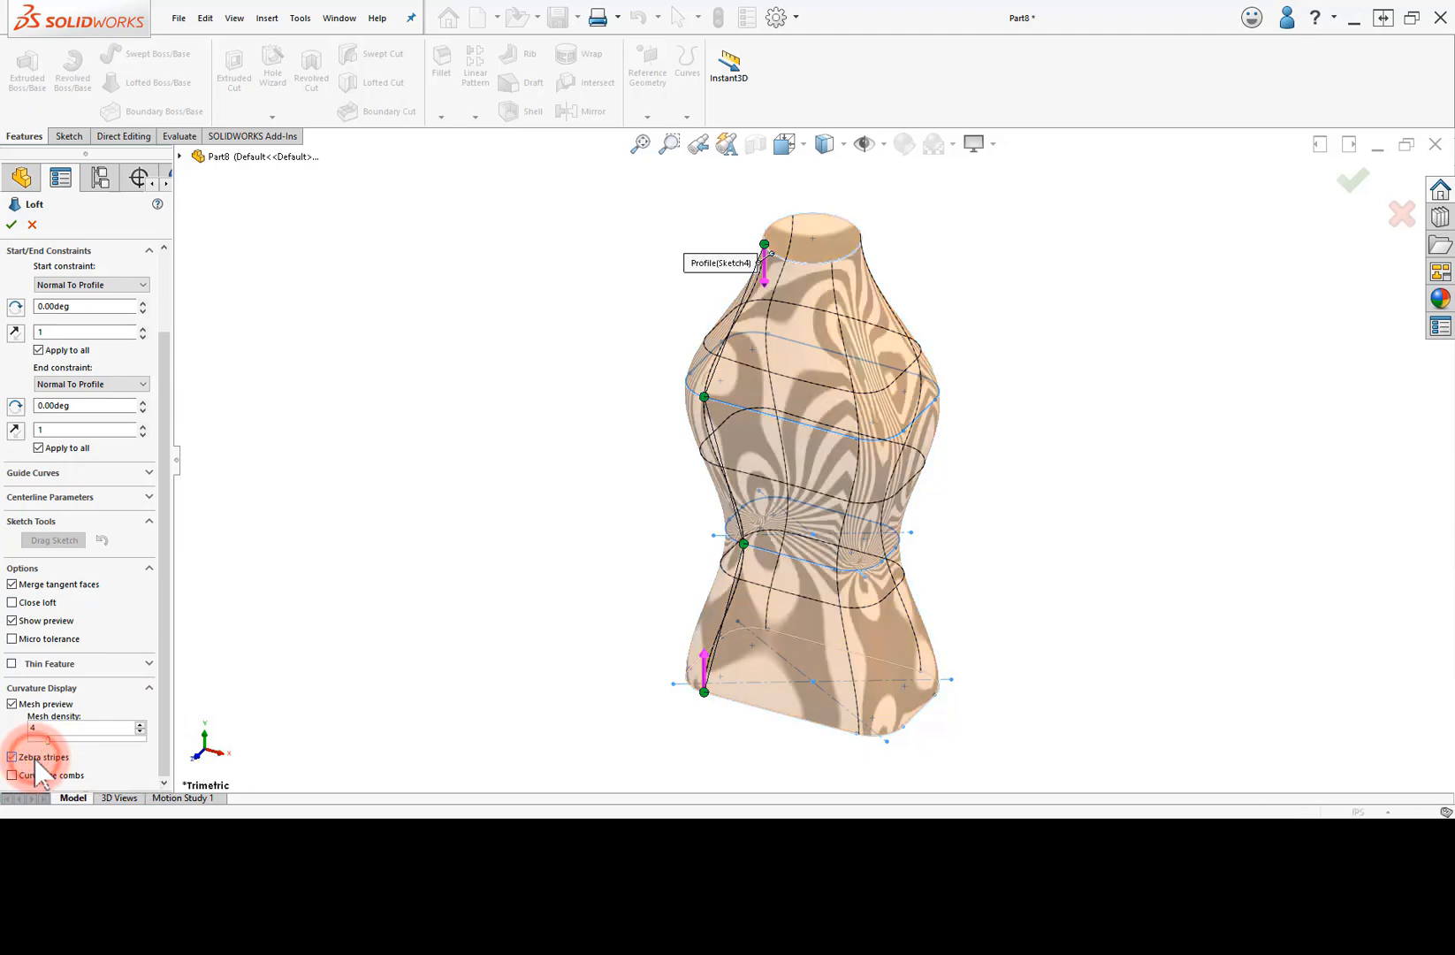
{"action": "middle_click_drag", "start_coordinate": [471, 575], "coordinate": [426, 556]}
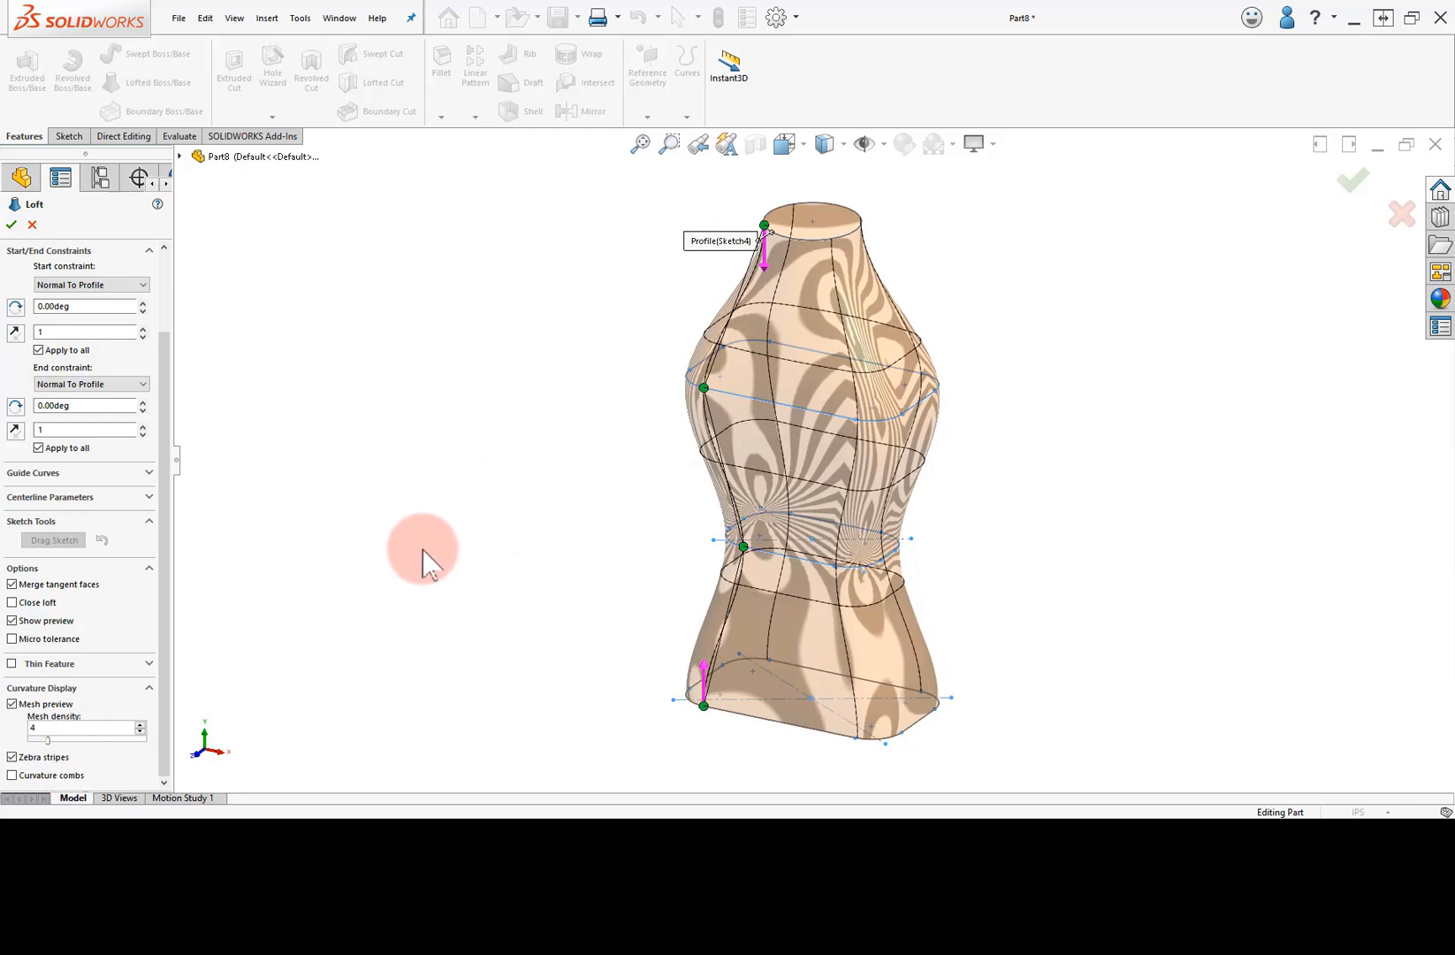
Turn off the mesh preview and zebra stripes, and complete the loft
{"action": "left_click", "coordinate": [12, 705]}
{"action": "left_click", "coordinate": [12, 758]}
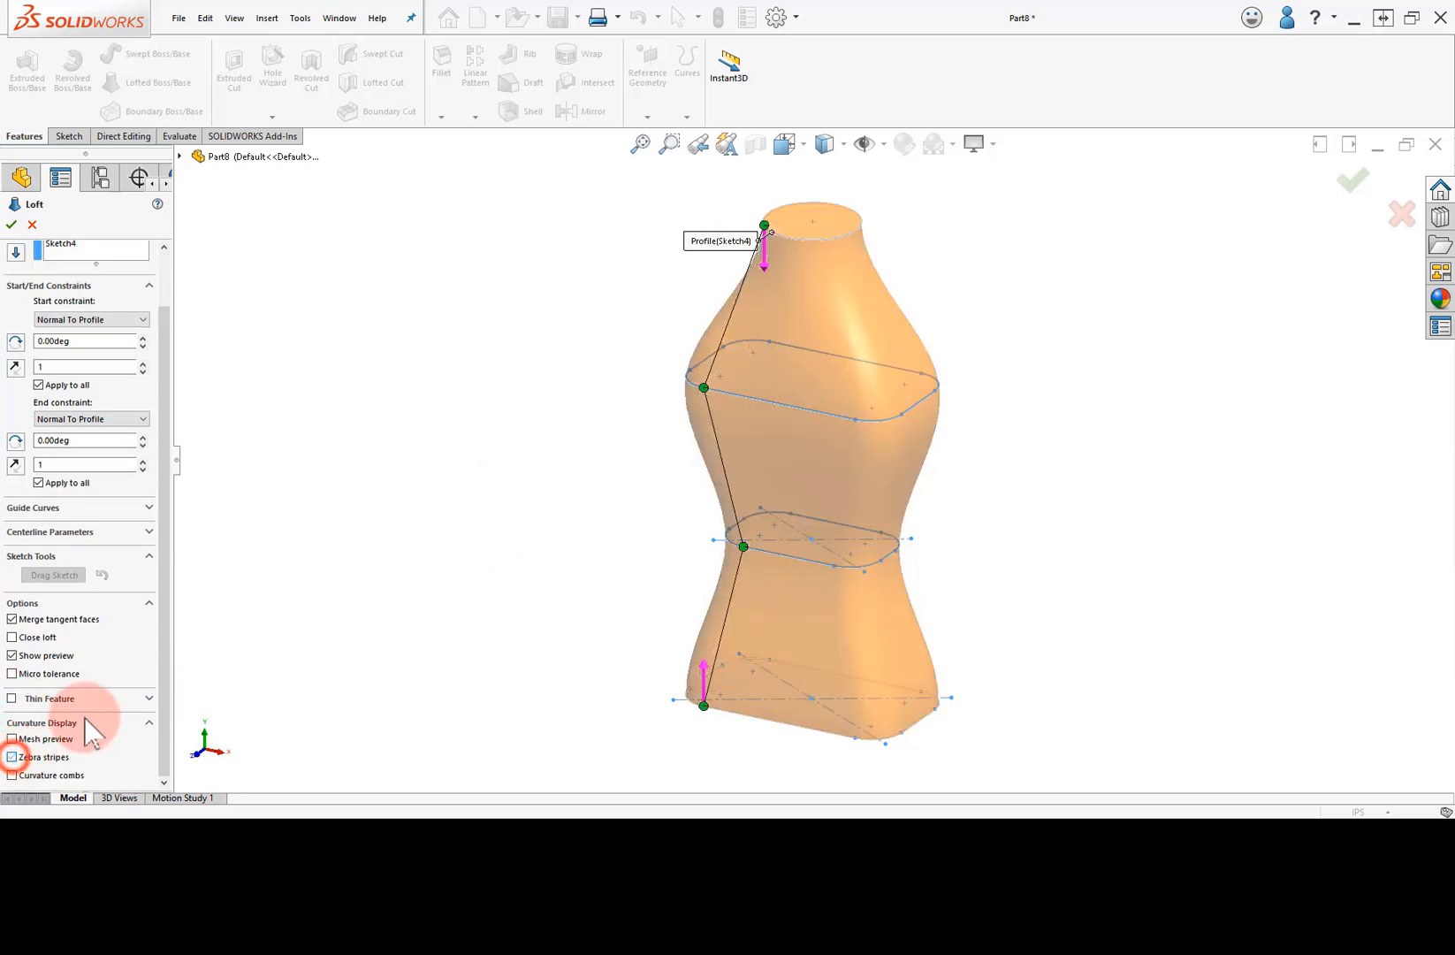
{"action": "left_click", "coordinate": [12, 225]}
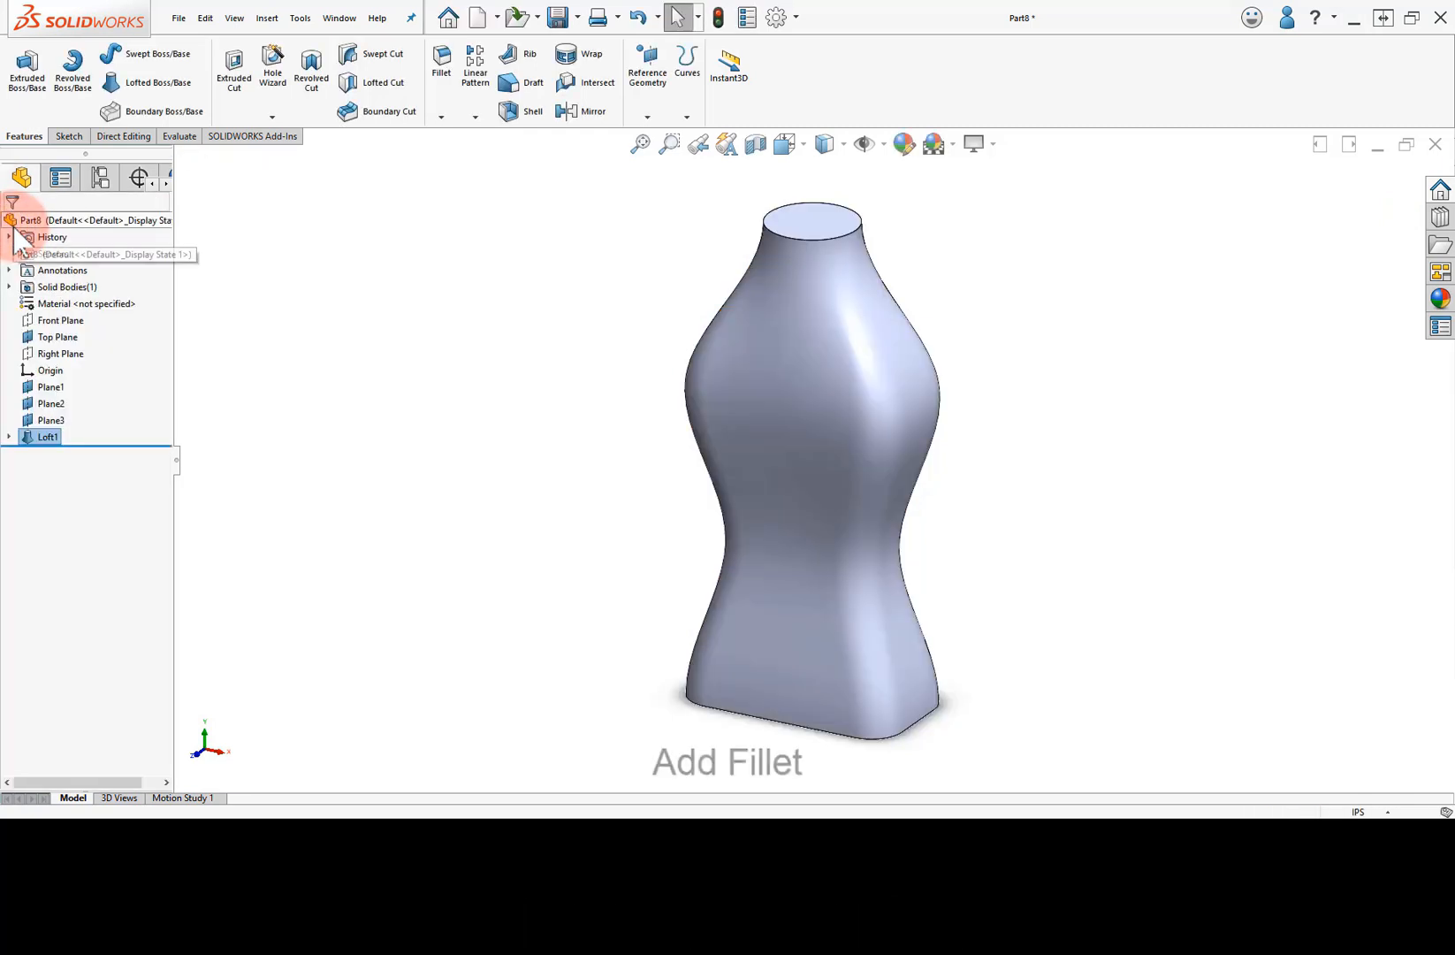
Fillet the bottom edge of the lofted body with a symmetric 0.25 in radius
{"action": "left_click", "coordinate": [446, 89]}
{"action": "left_click", "coordinate": [148, 532]}
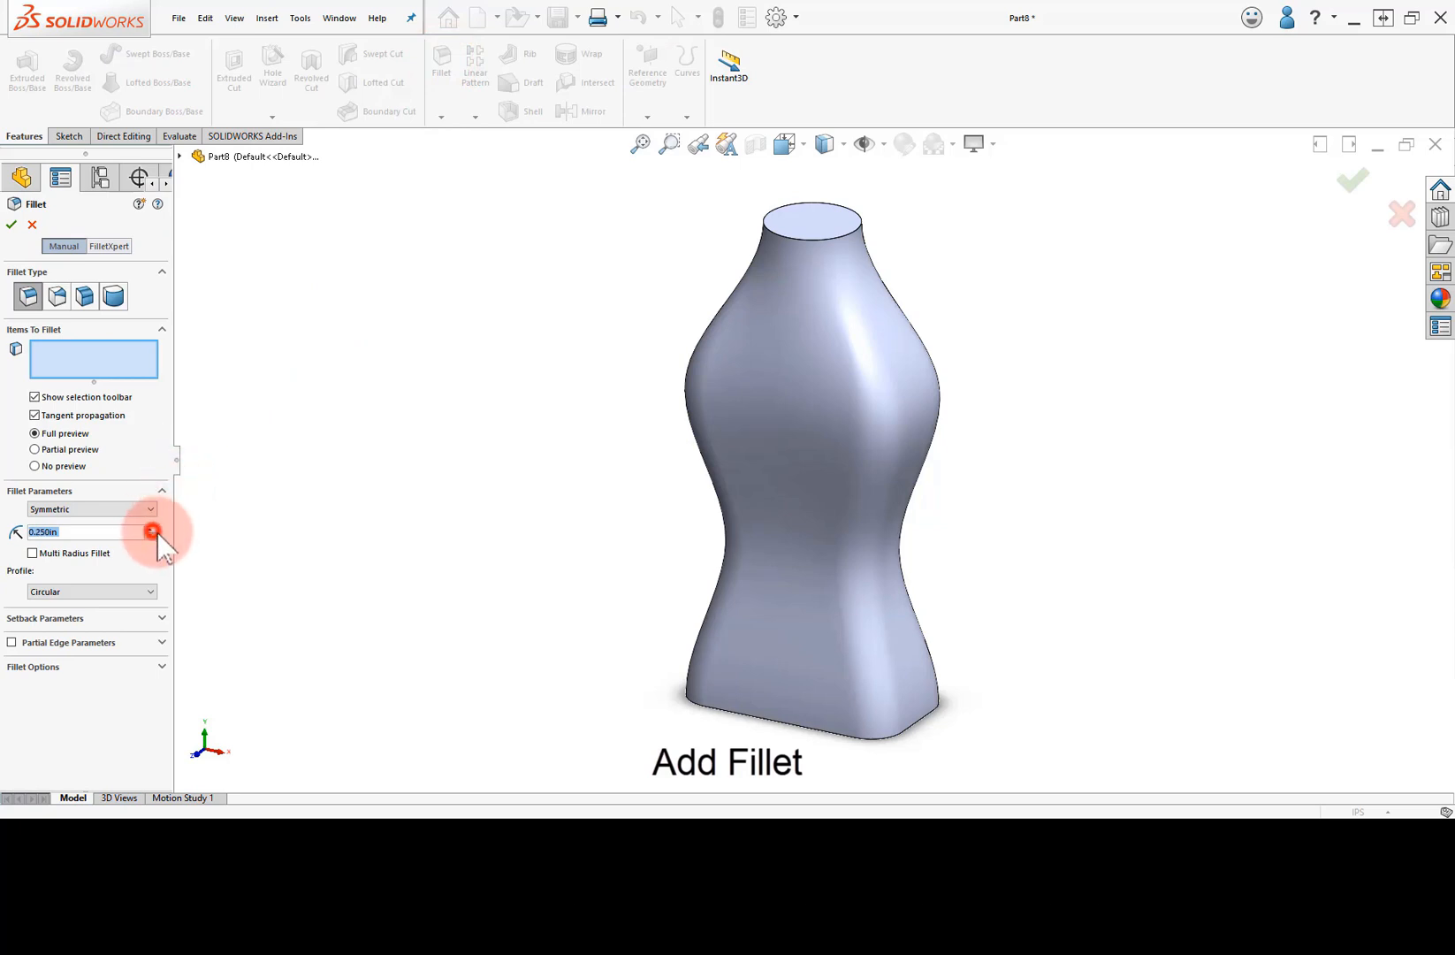
{"action": "left_click", "coordinate": [746, 717]}
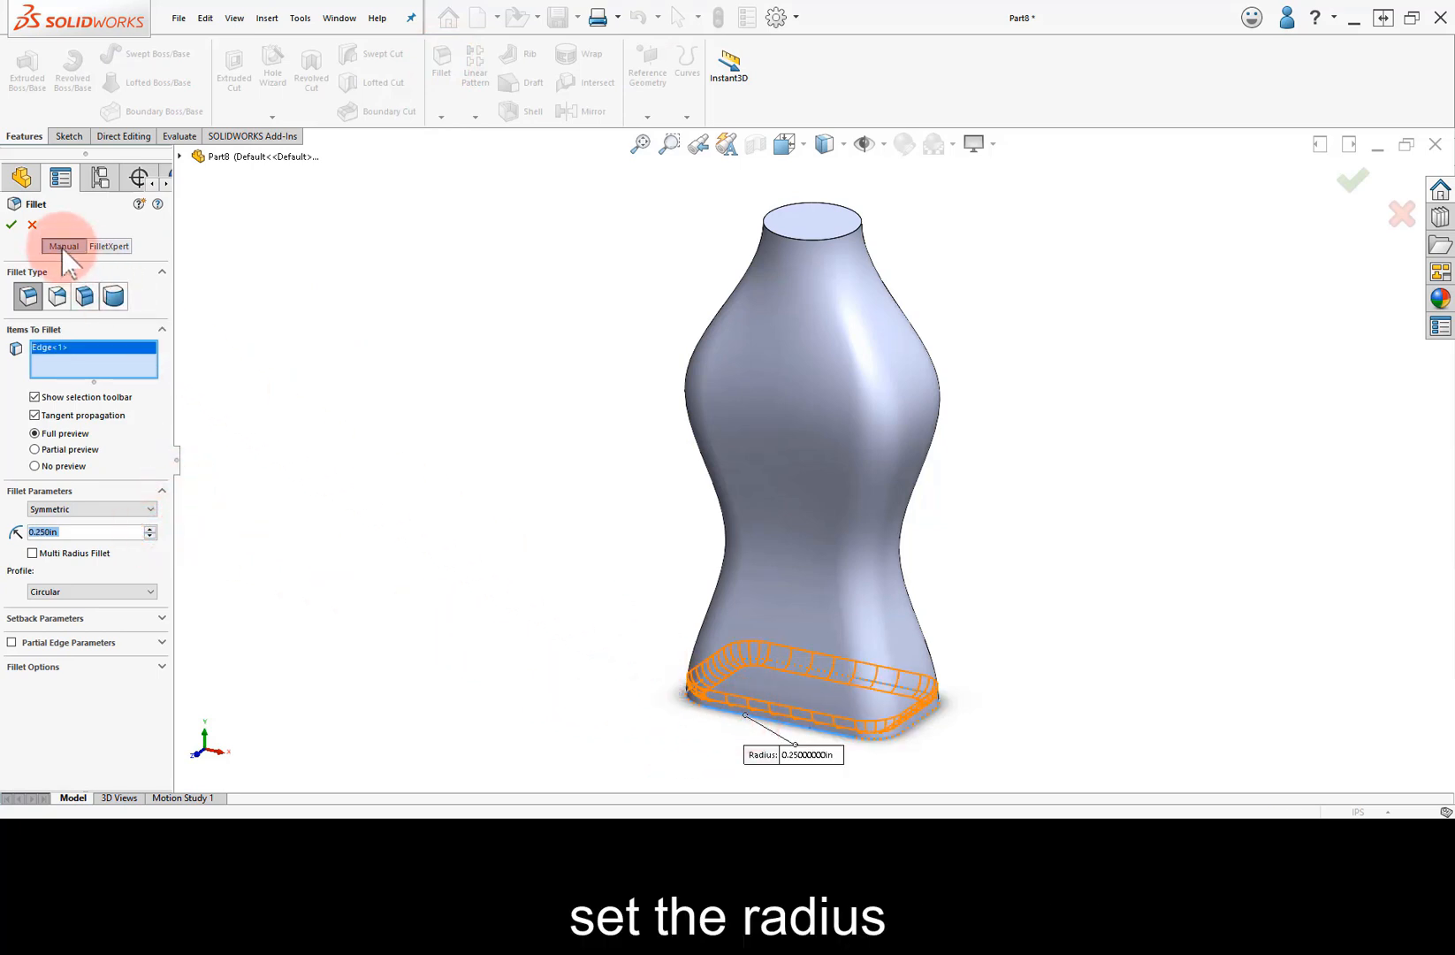
{"action": "left_click", "coordinate": [12, 225]}
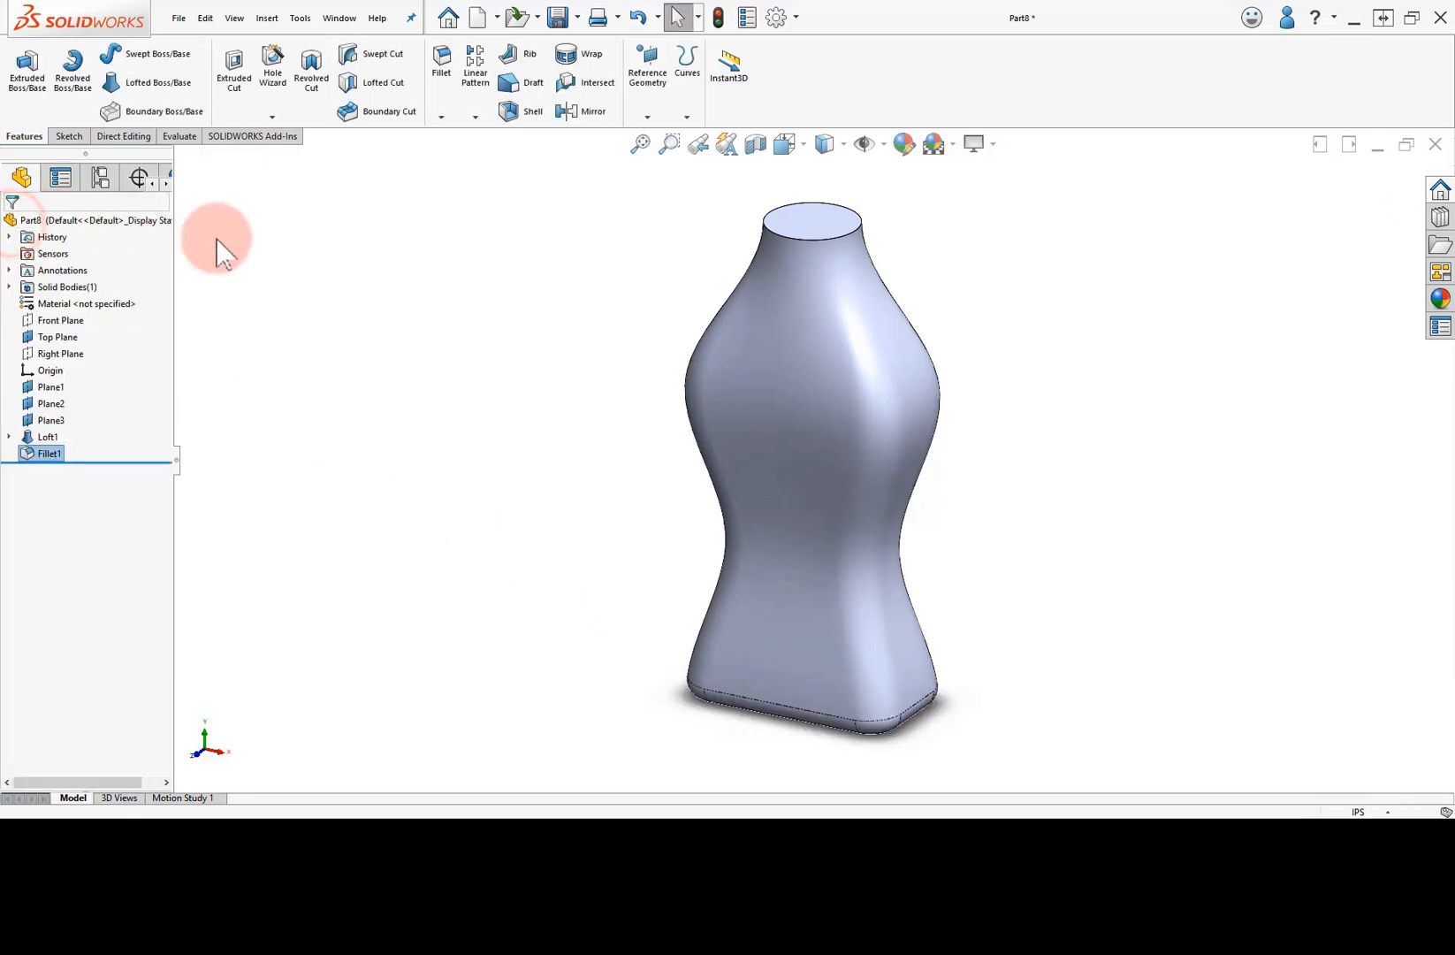
Start a sketch on the circular top face of the loft and convert the face's edge into it
{"action": "scroll", "coordinate": [845, 199], "scroll_direction": "down", "scroll_amount": 3}
{"action": "scroll", "coordinate": [844, 199], "scroll_direction": "down", "scroll_amount": 3}
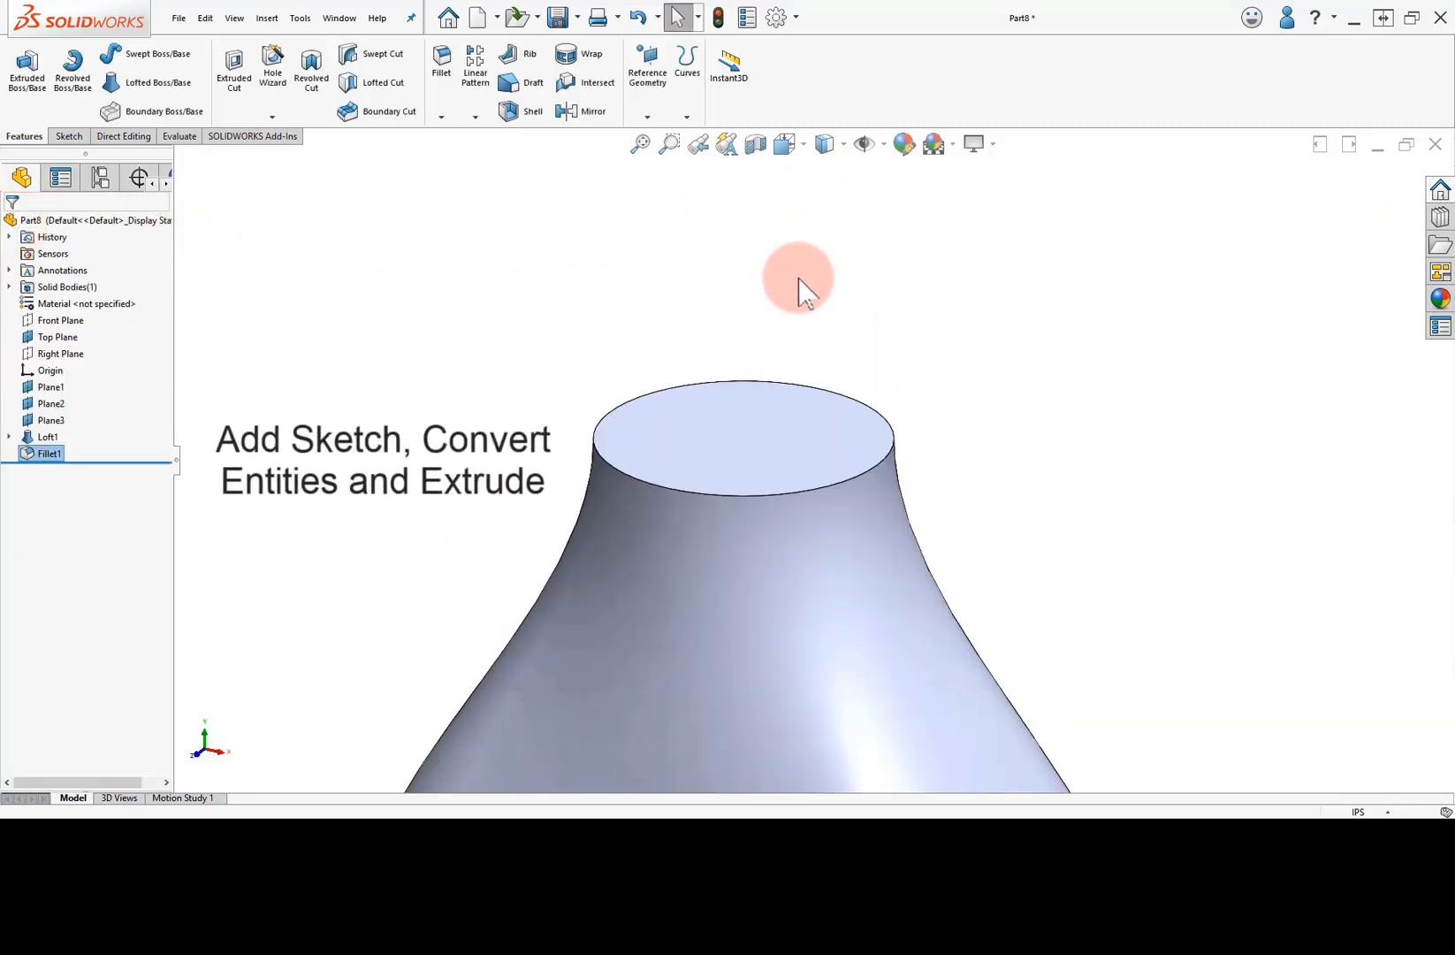
{"action": "left_click", "coordinate": [737, 442]}
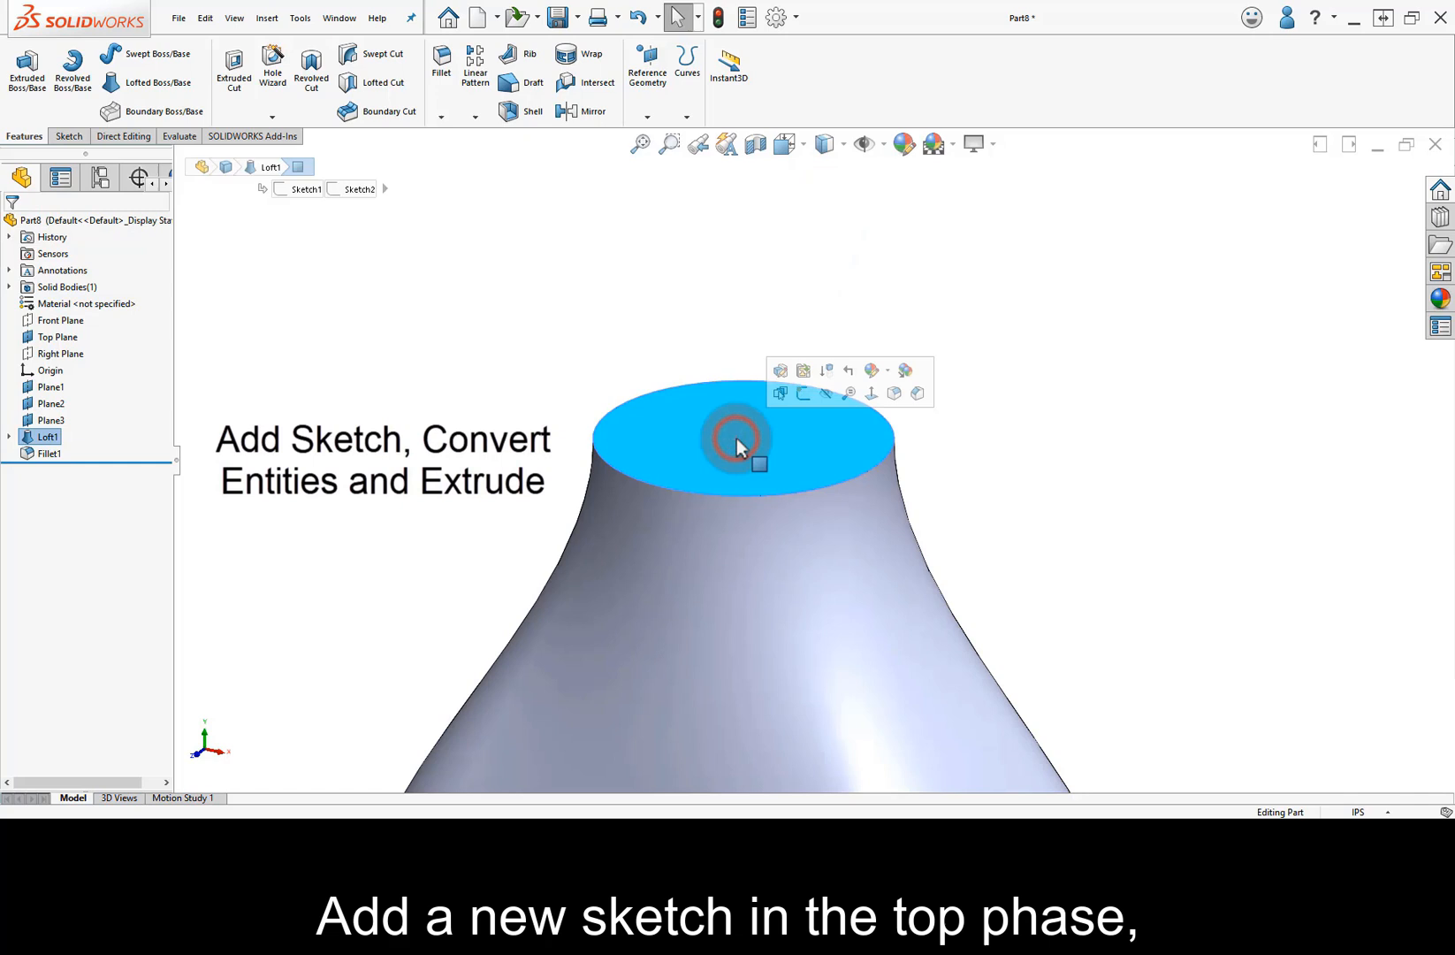
{"action": "left_click", "coordinate": [803, 392]}
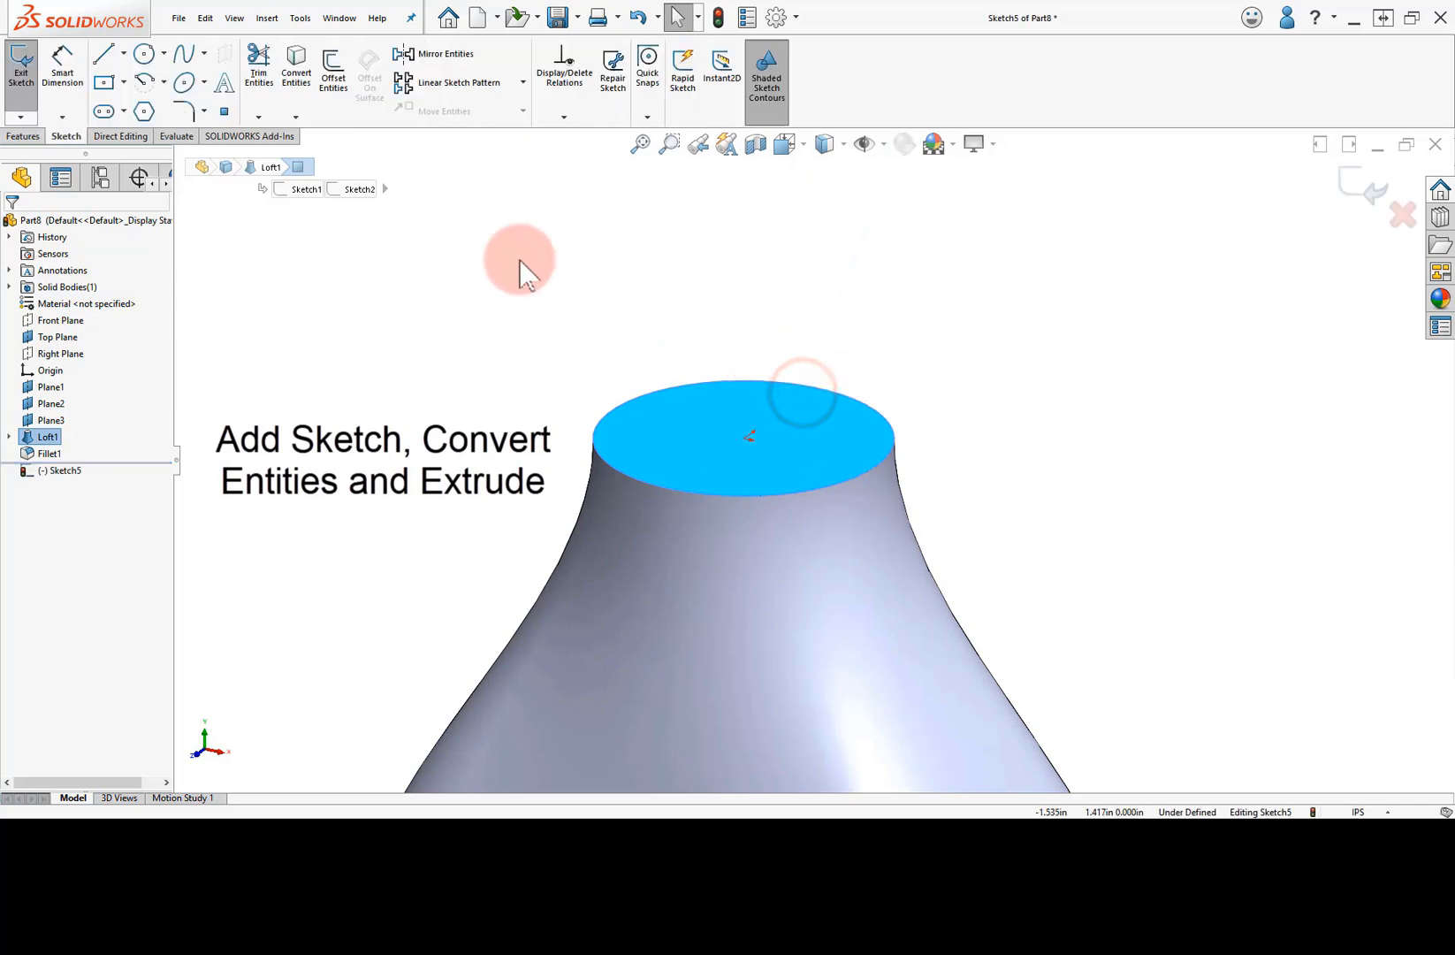
{"action": "left_click", "coordinate": [296, 71]}
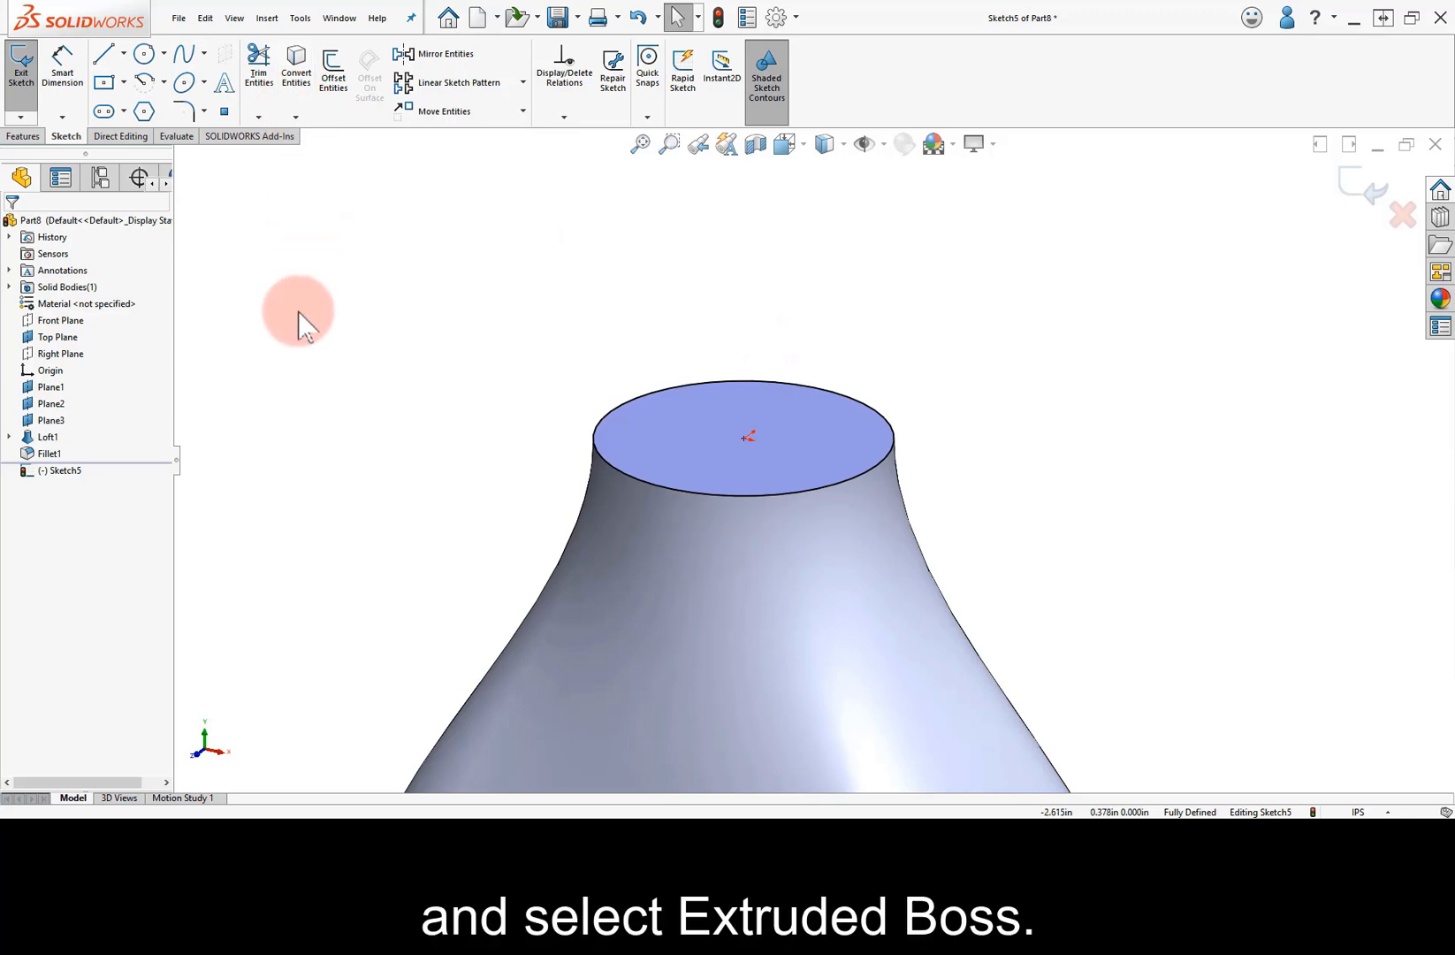
Extrude the converted circle upward as a blind boss with a depth of 0.75 in to form the neck
{"action": "left_click", "coordinate": [23, 135]}
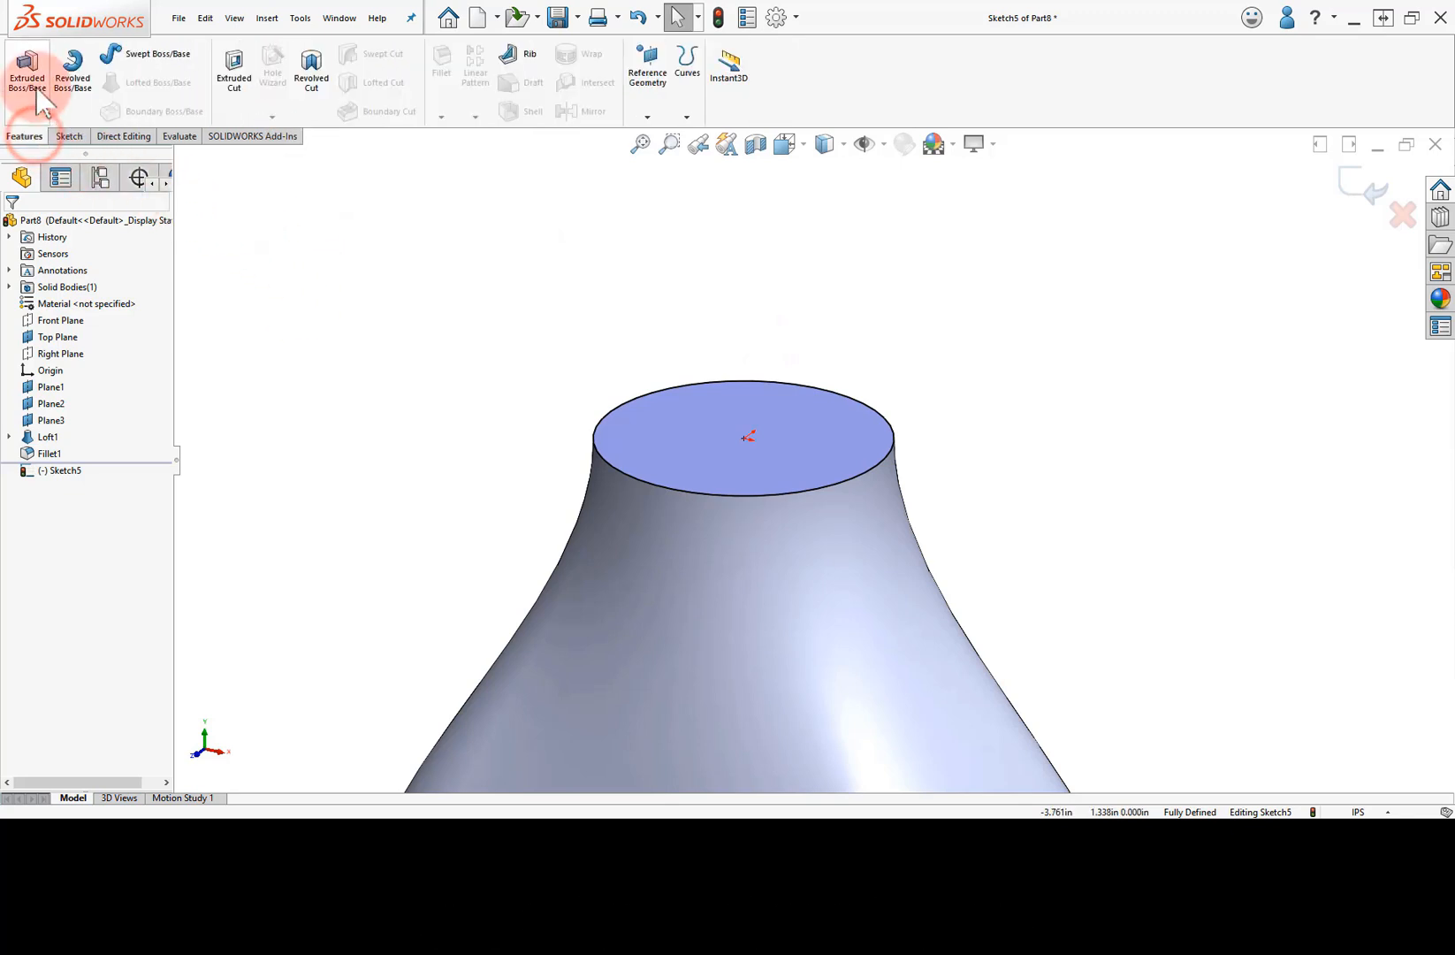
{"action": "left_click", "coordinate": [37, 90]}
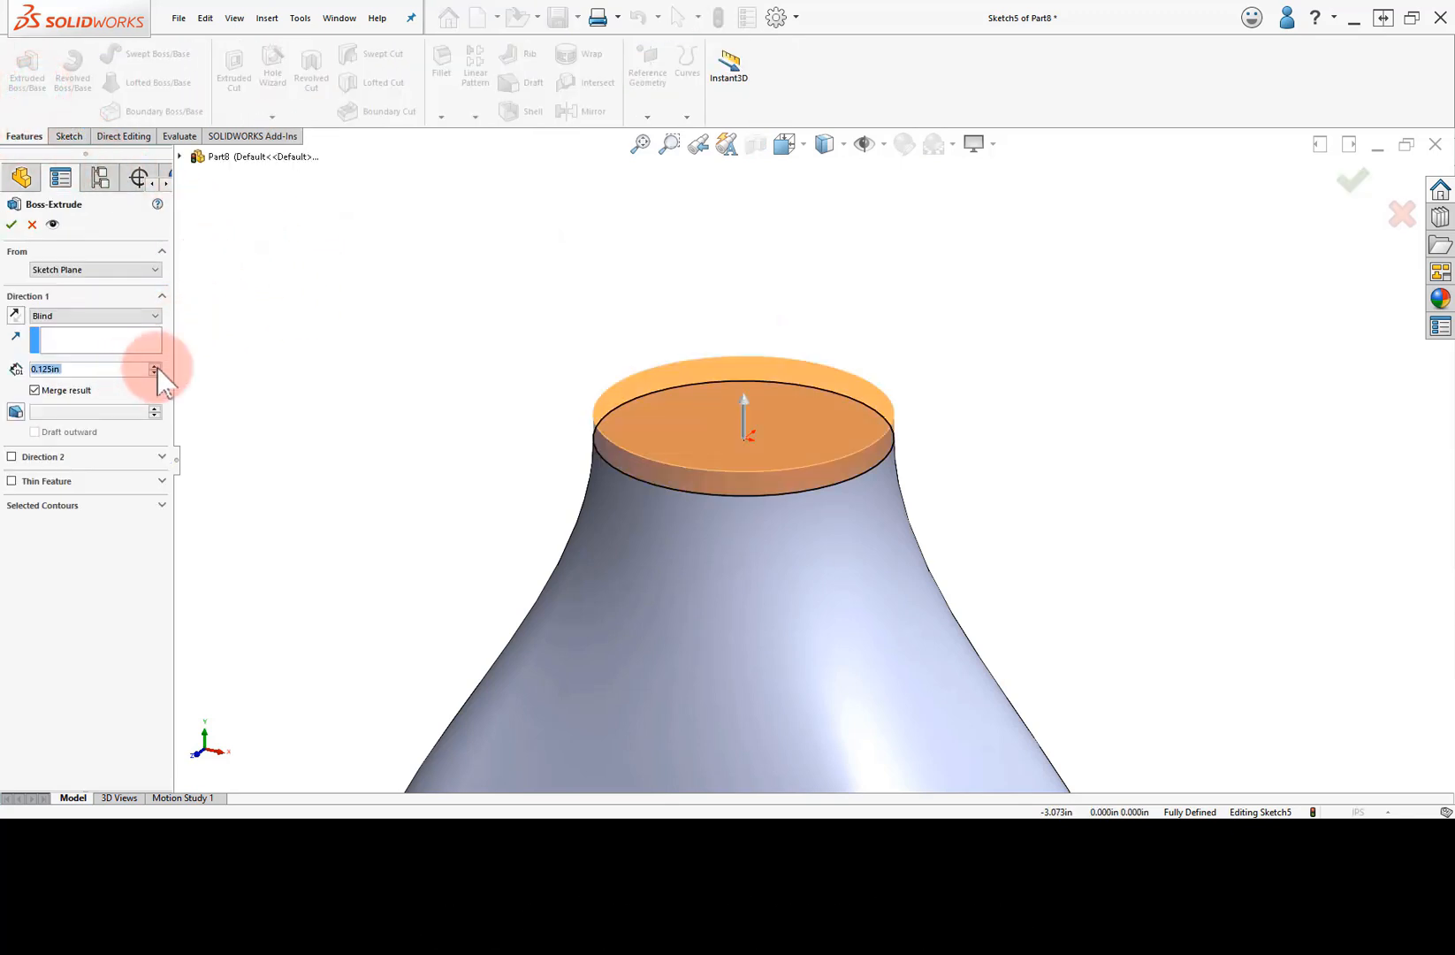
{"action": "left_click", "coordinate": [155, 365]}
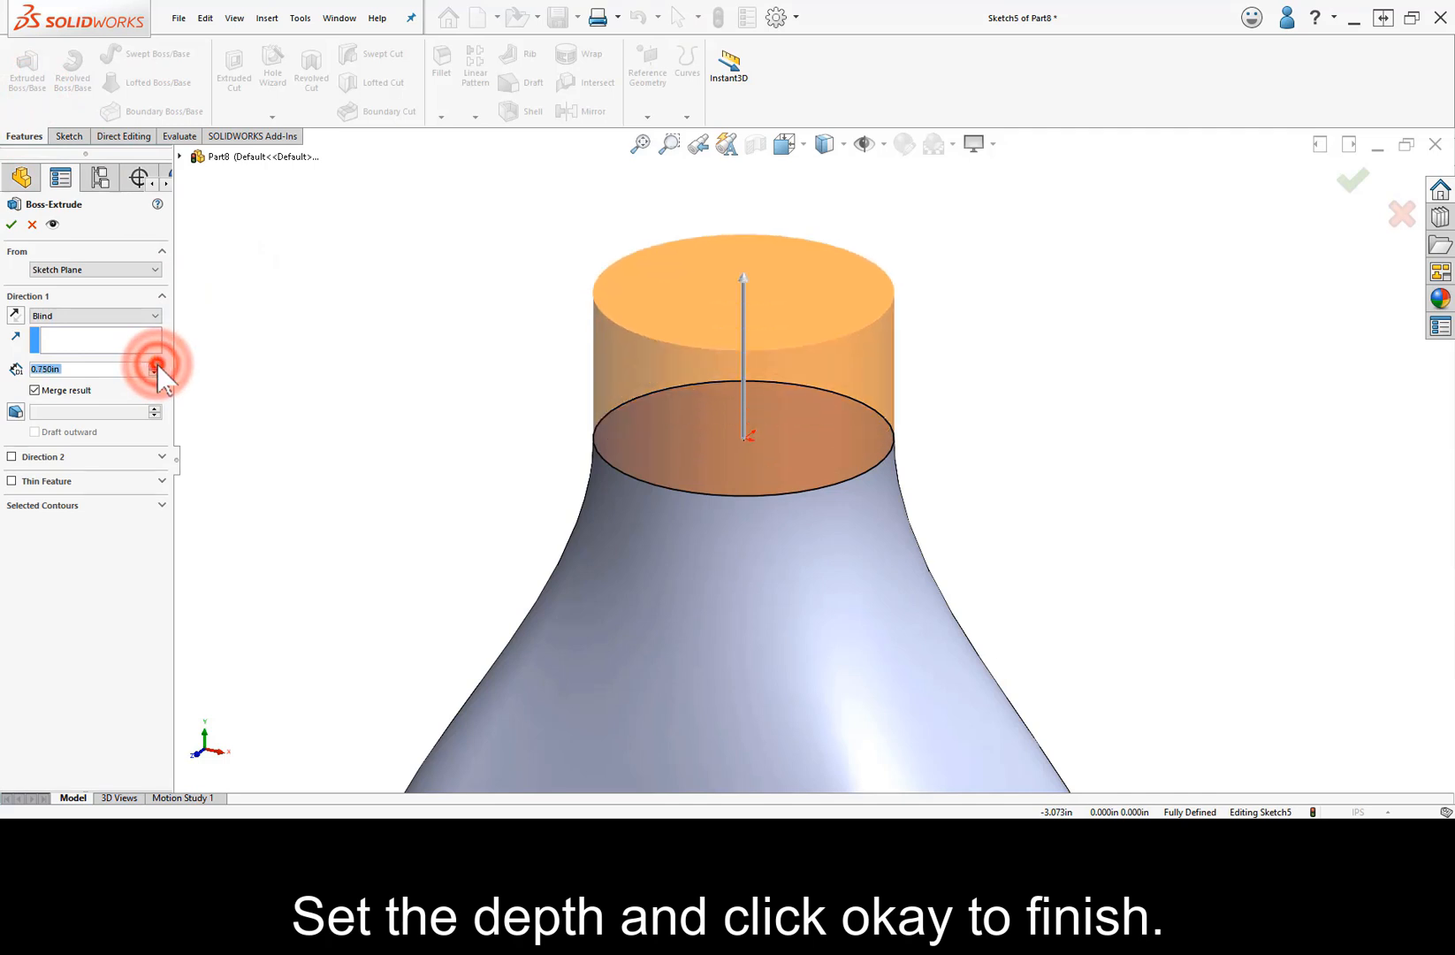
{"action": "left_click", "coordinate": [10, 224]}
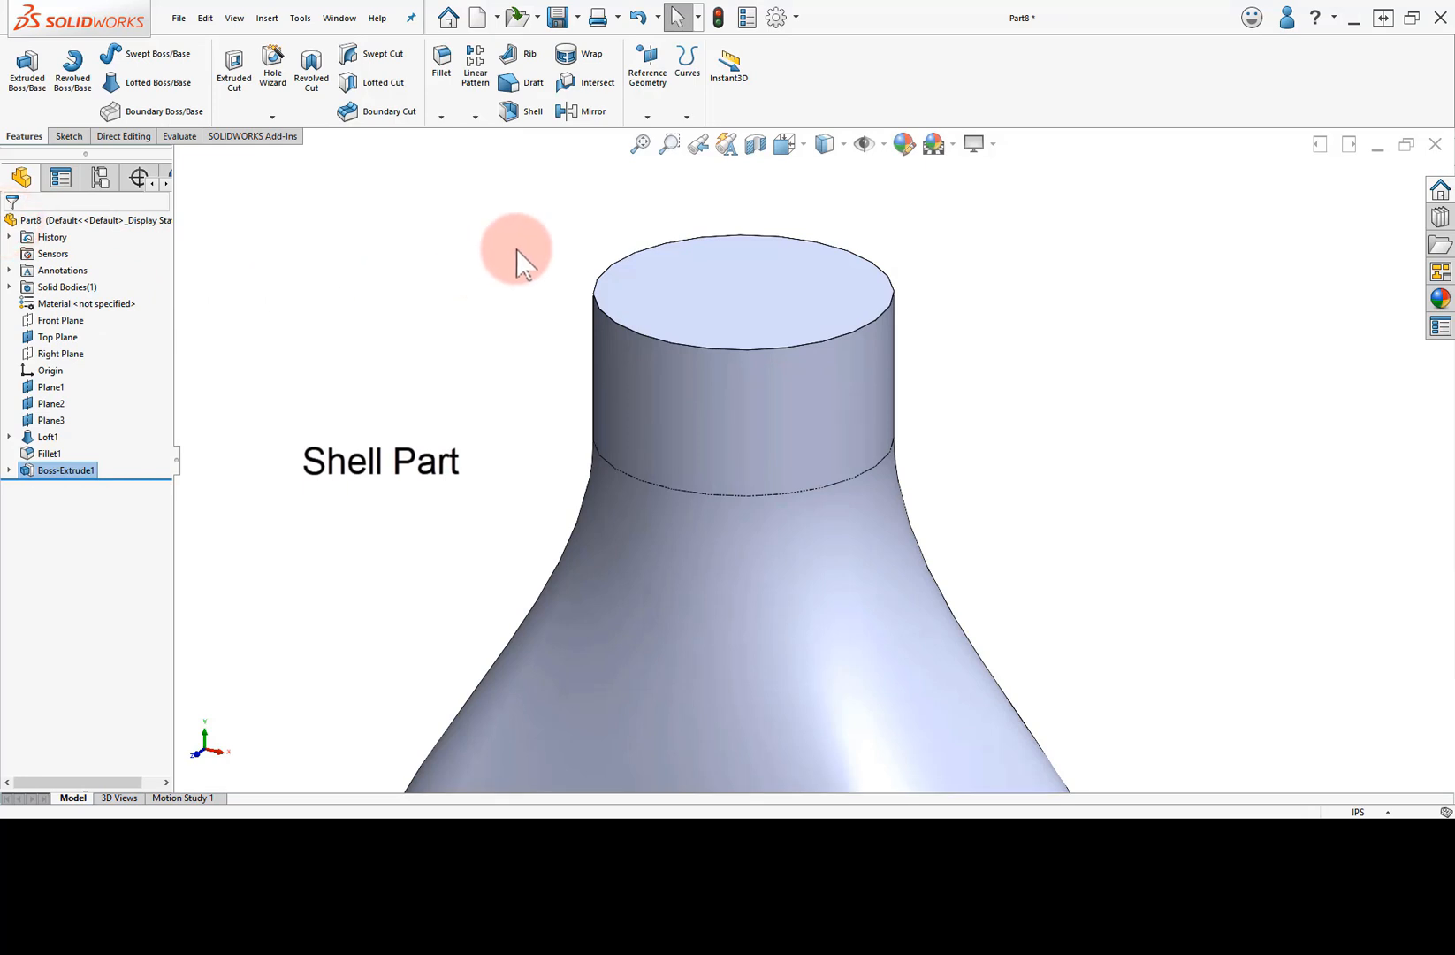
Shell the part to a 0.125 in wall thickness, removing the top face of the neck
{"action": "left_click", "coordinate": [524, 112]}
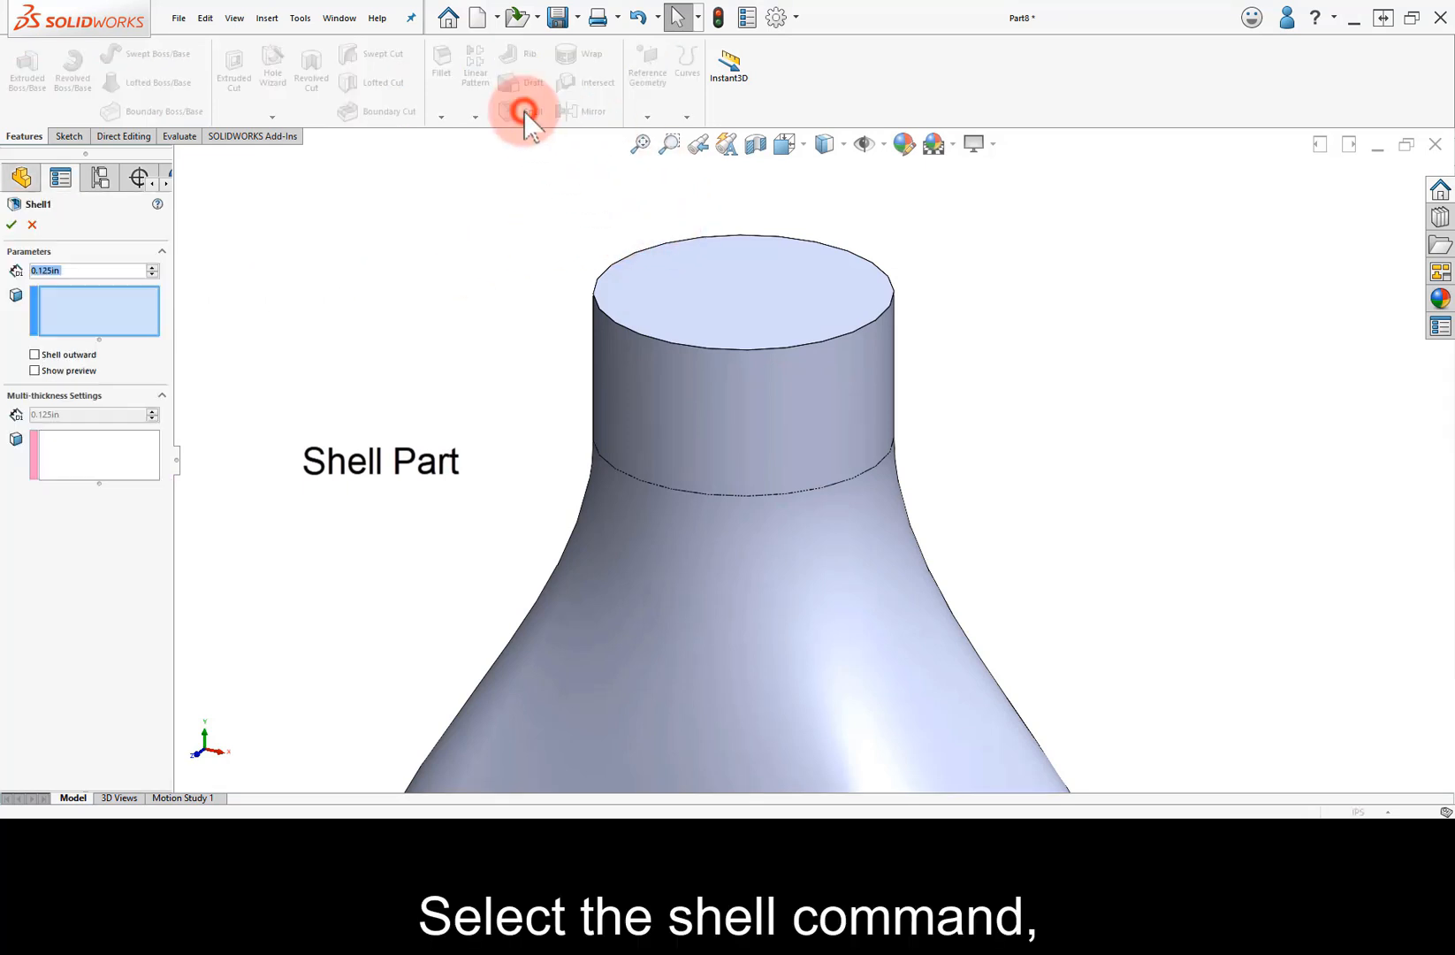
{"action": "left_click", "coordinate": [688, 294]}
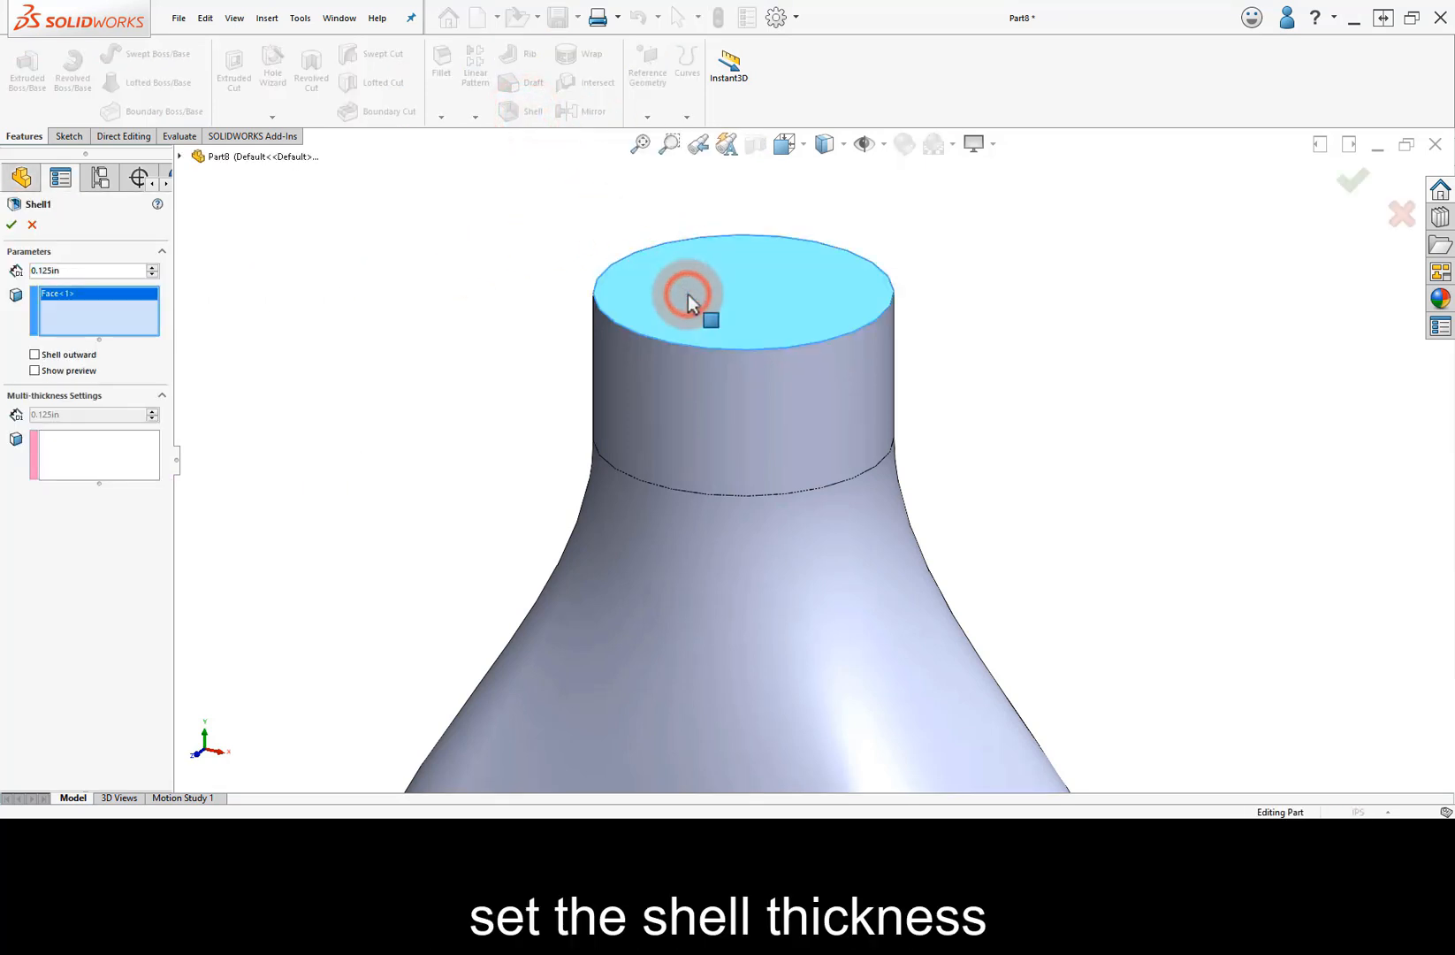
{"action": "left_click", "coordinate": [10, 226]}
Turn on RealView Graphics for the shelled bottle
{"action": "right_click_drag", "start_coordinate": [432, 377], "coordinate": [521, 309]}
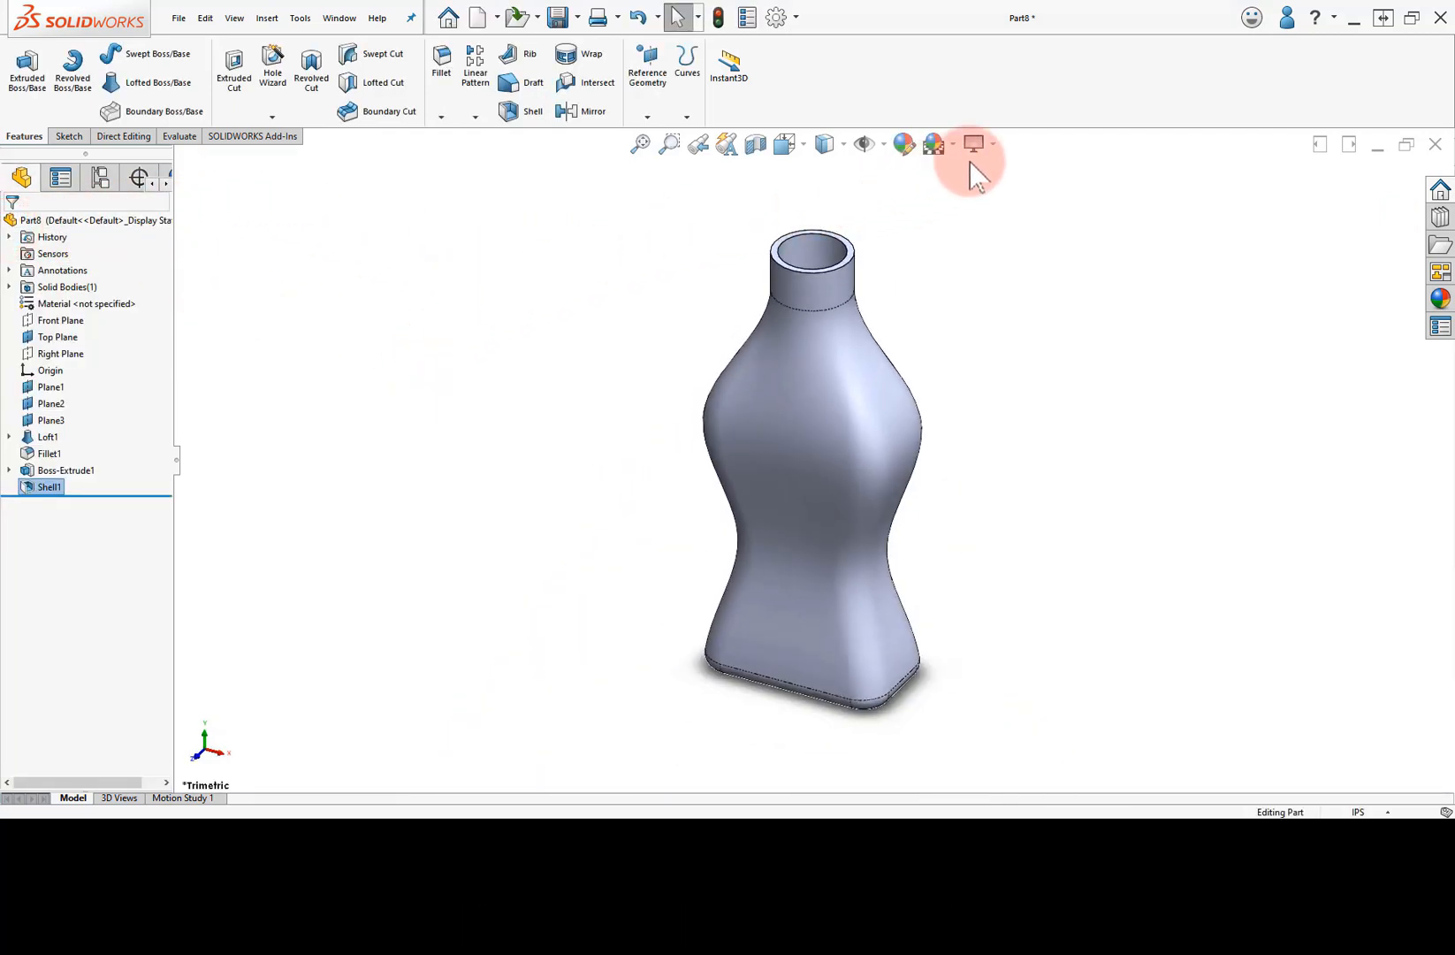
{"action": "left_click", "coordinate": [993, 143]}
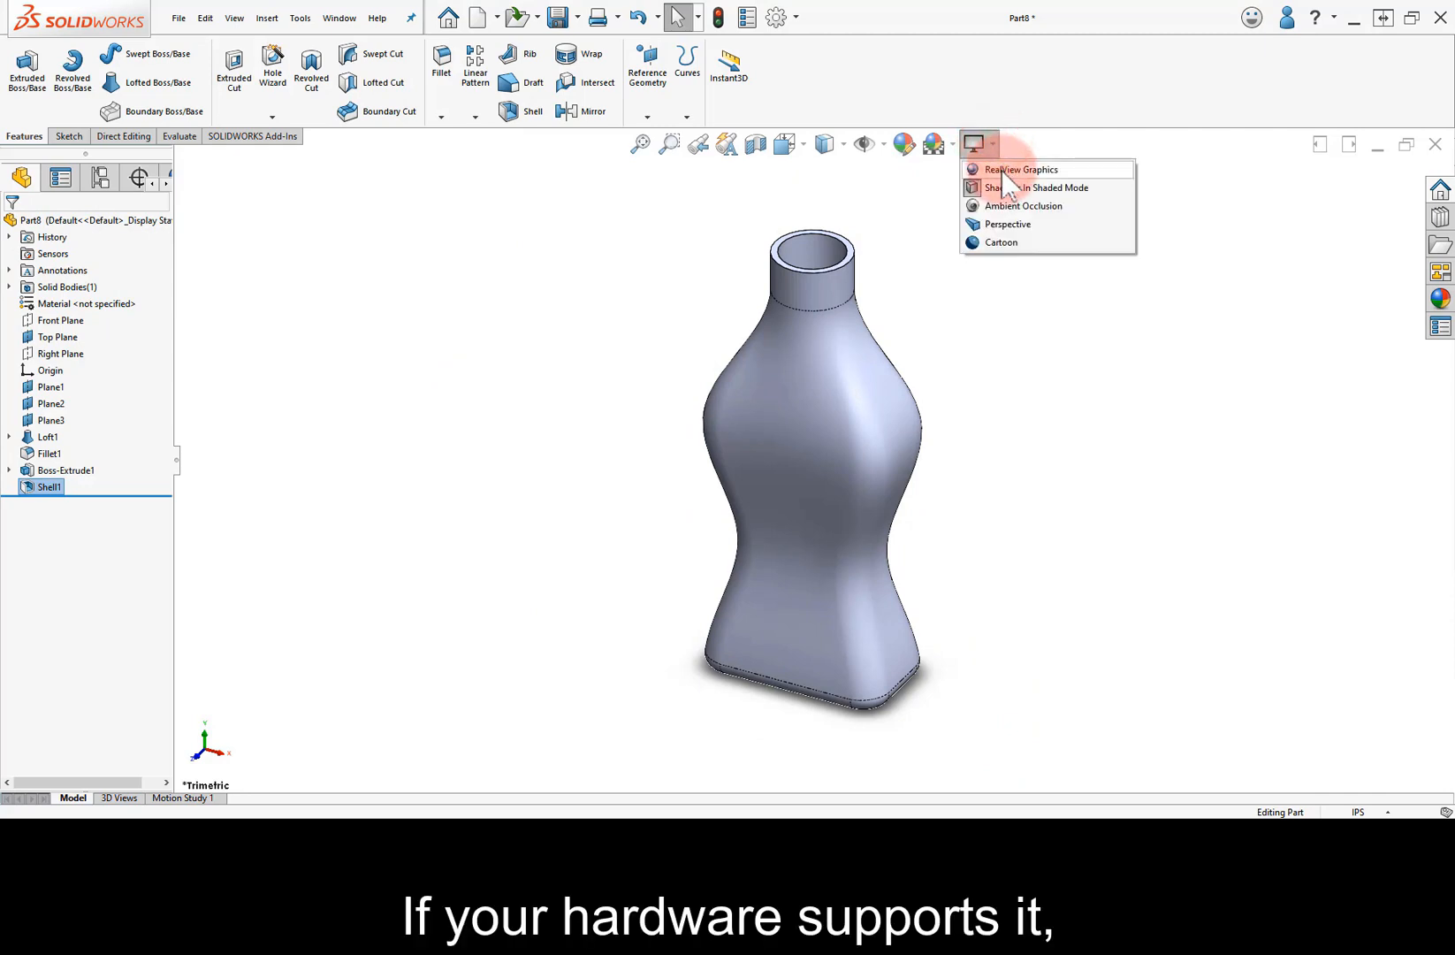
{"action": "left_click", "coordinate": [1001, 169]}
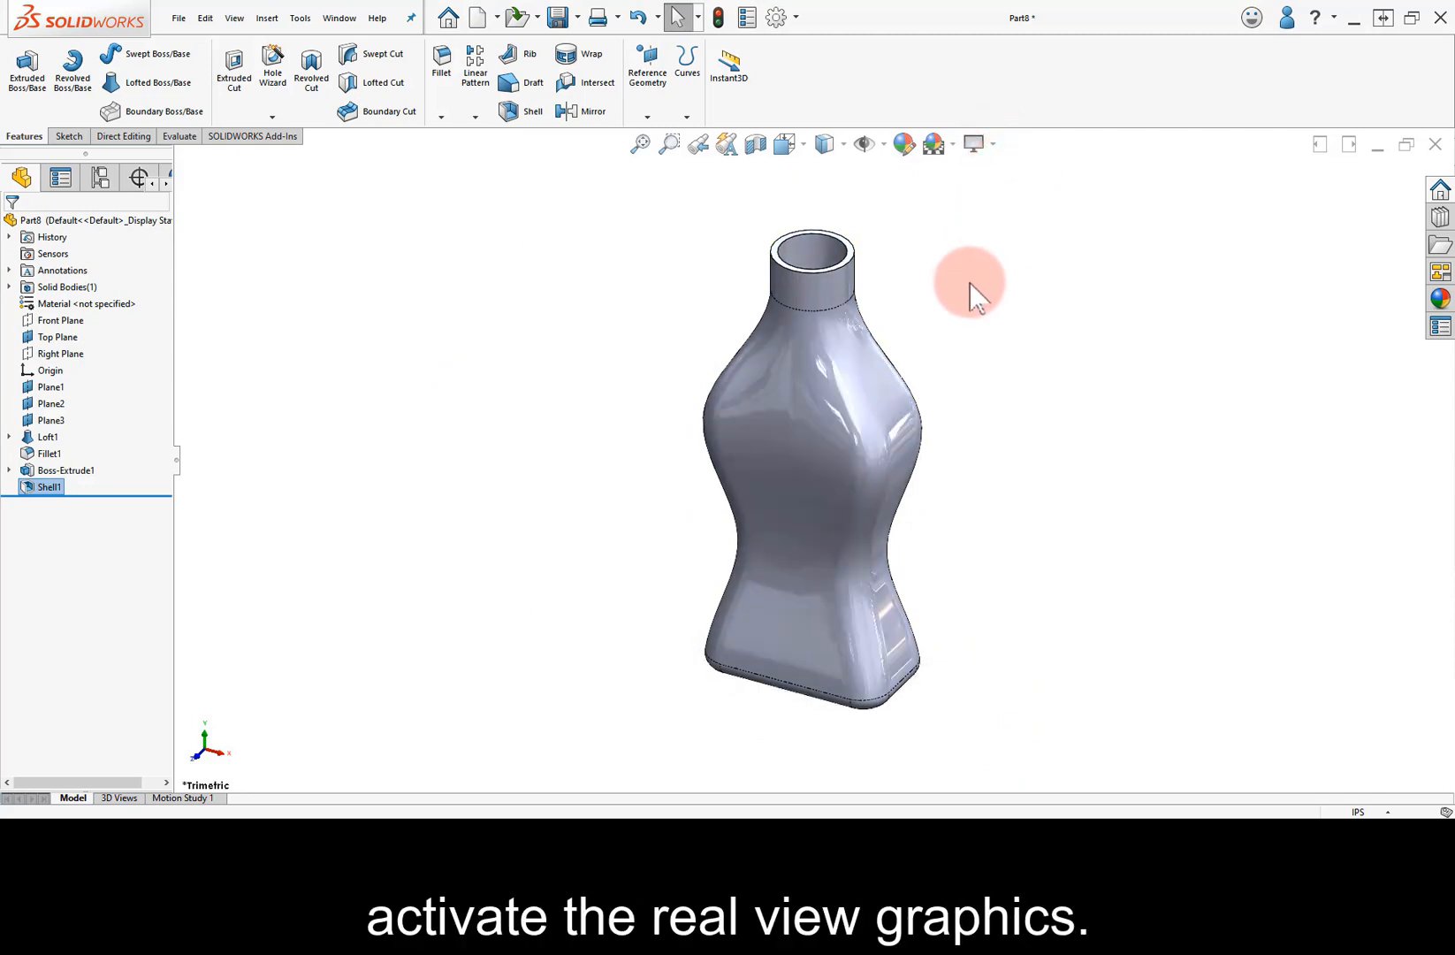
{"action": "middle_click_drag", "start_coordinate": [970, 294], "coordinate": [969, 347]}
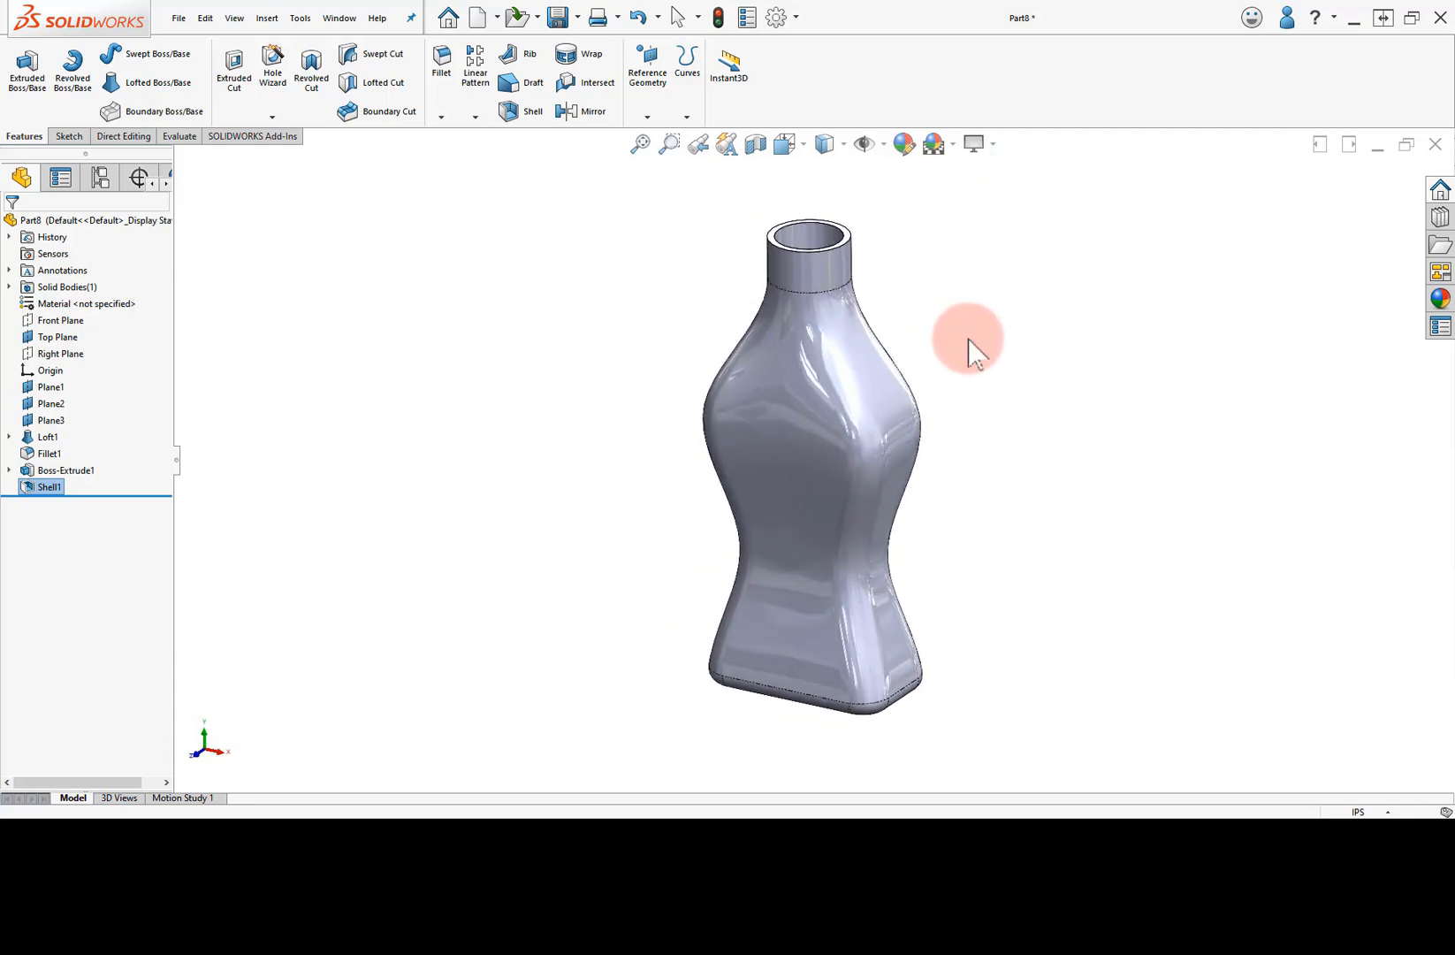
Assign the PBT General Purpose material to the bottle part
{"action": "right_click", "coordinate": [100, 305]}
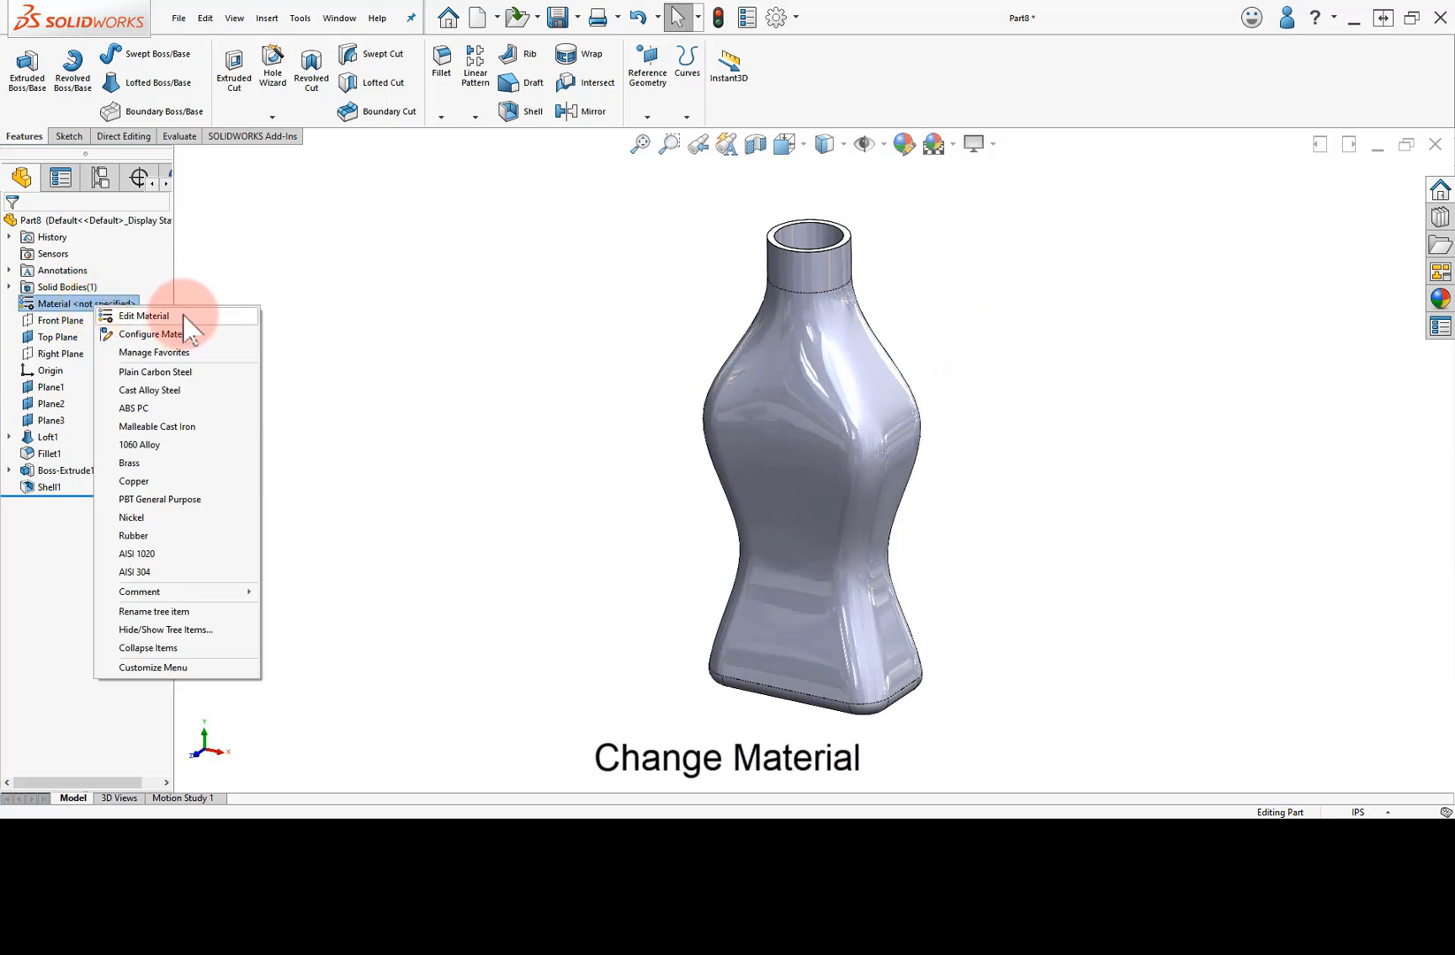
{"action": "left_click", "coordinate": [206, 501]}
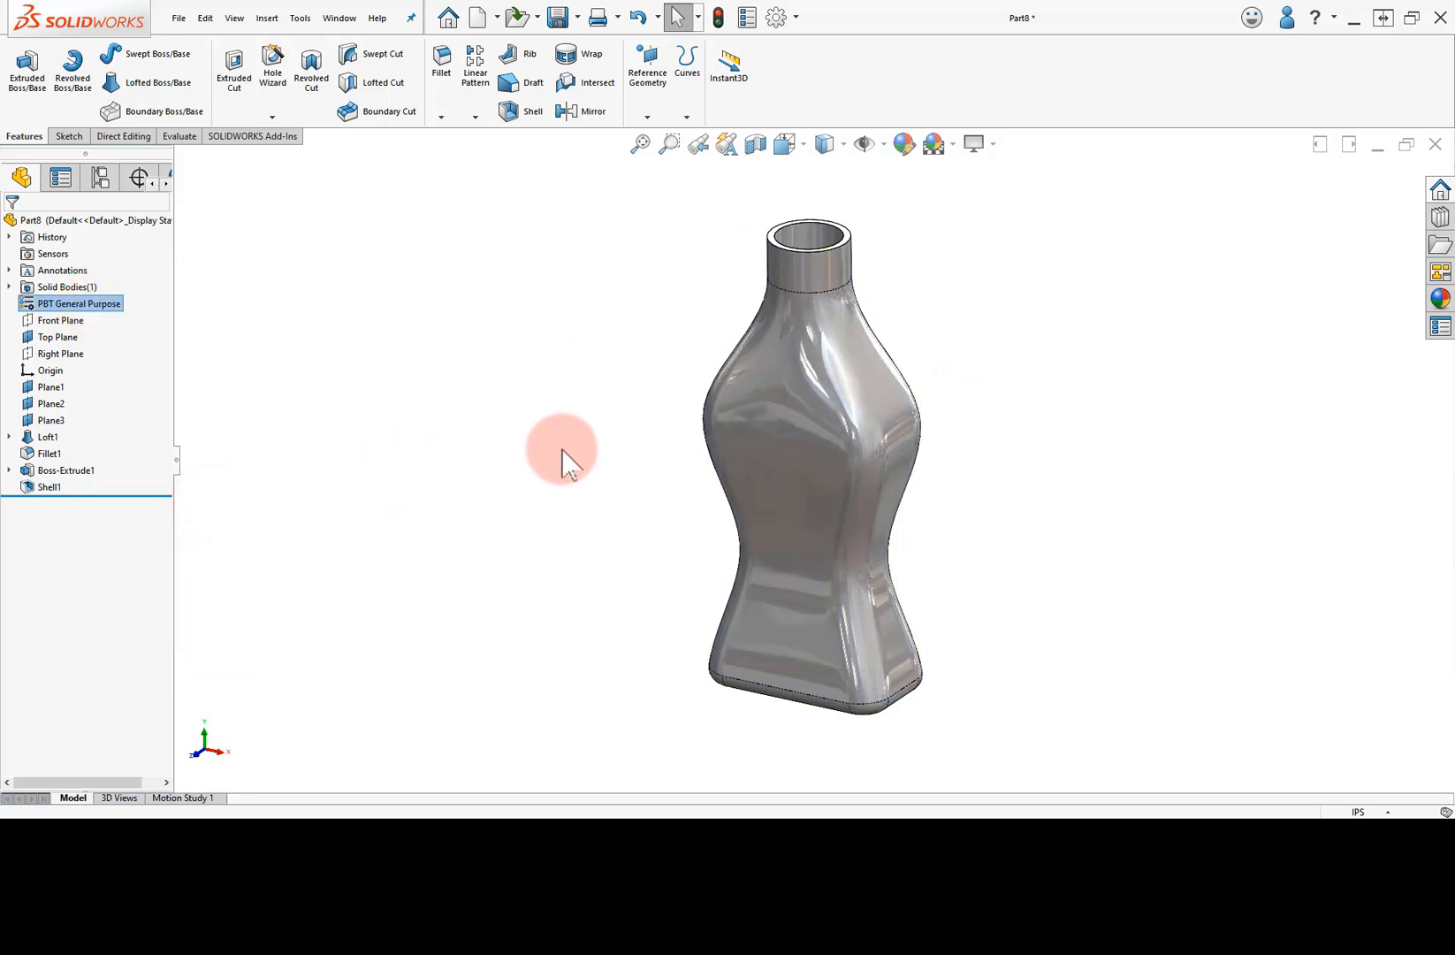
{"action": "mouse_move", "coordinate": [583, 438]}
{"action": "middle_mouse_down"}
{"action": "mouse_move", "coordinate": [611, 400]}
{"action": "mouse_move", "coordinate": [572, 436]}
{"action": "middle_mouse_up"}
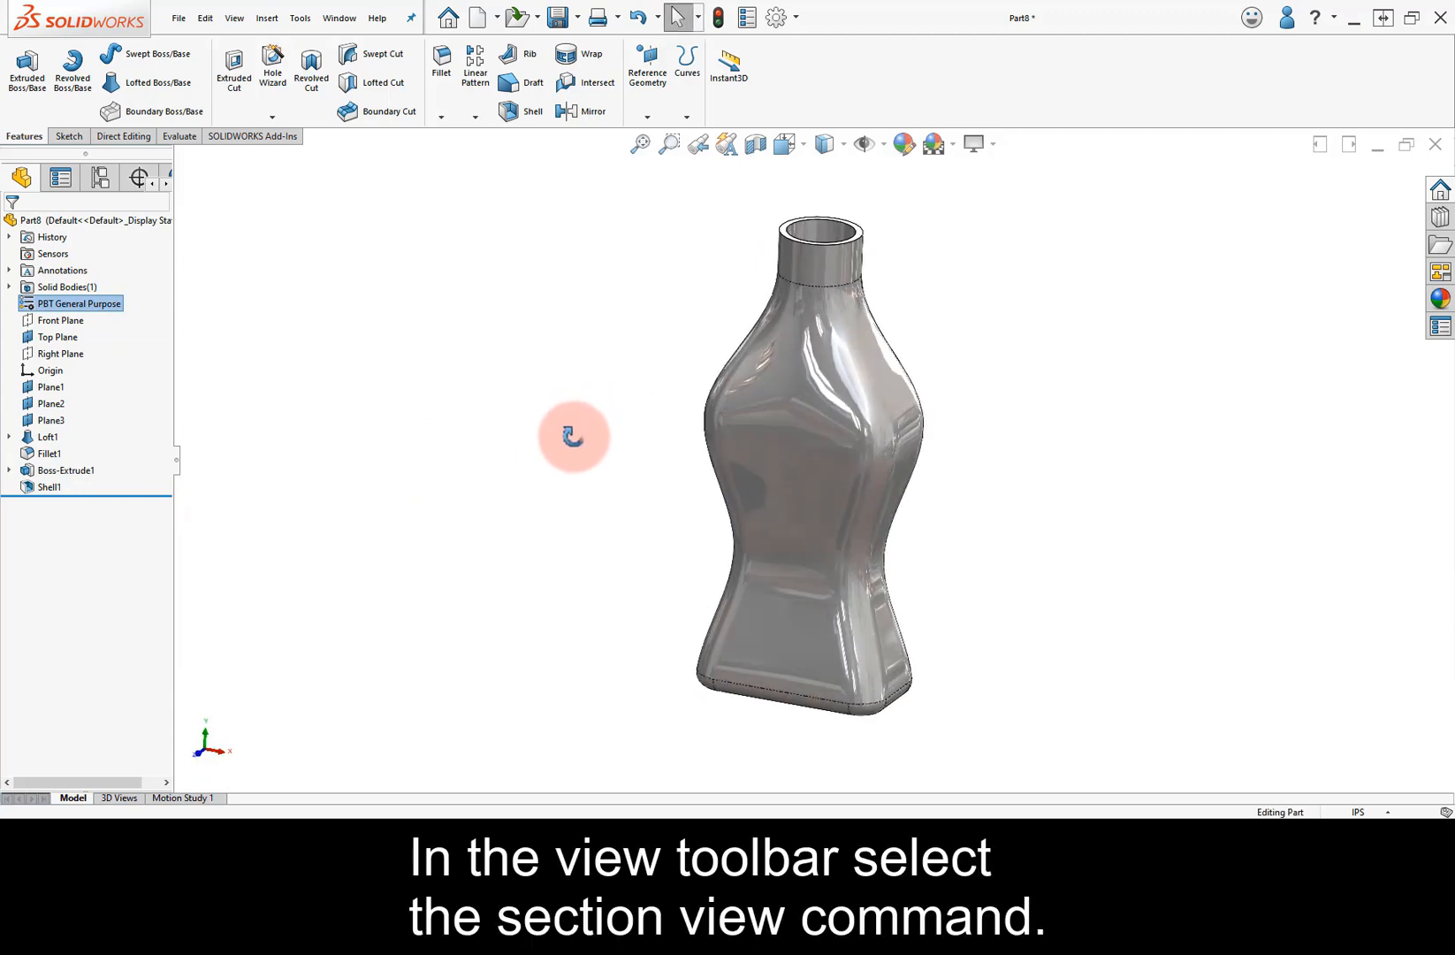
Inspect the bottle in a Front Plane section view, trying a 0.625 in offset before resetting it to 0 in, and turn the section off
{"action": "left_click", "coordinate": [758, 145]}
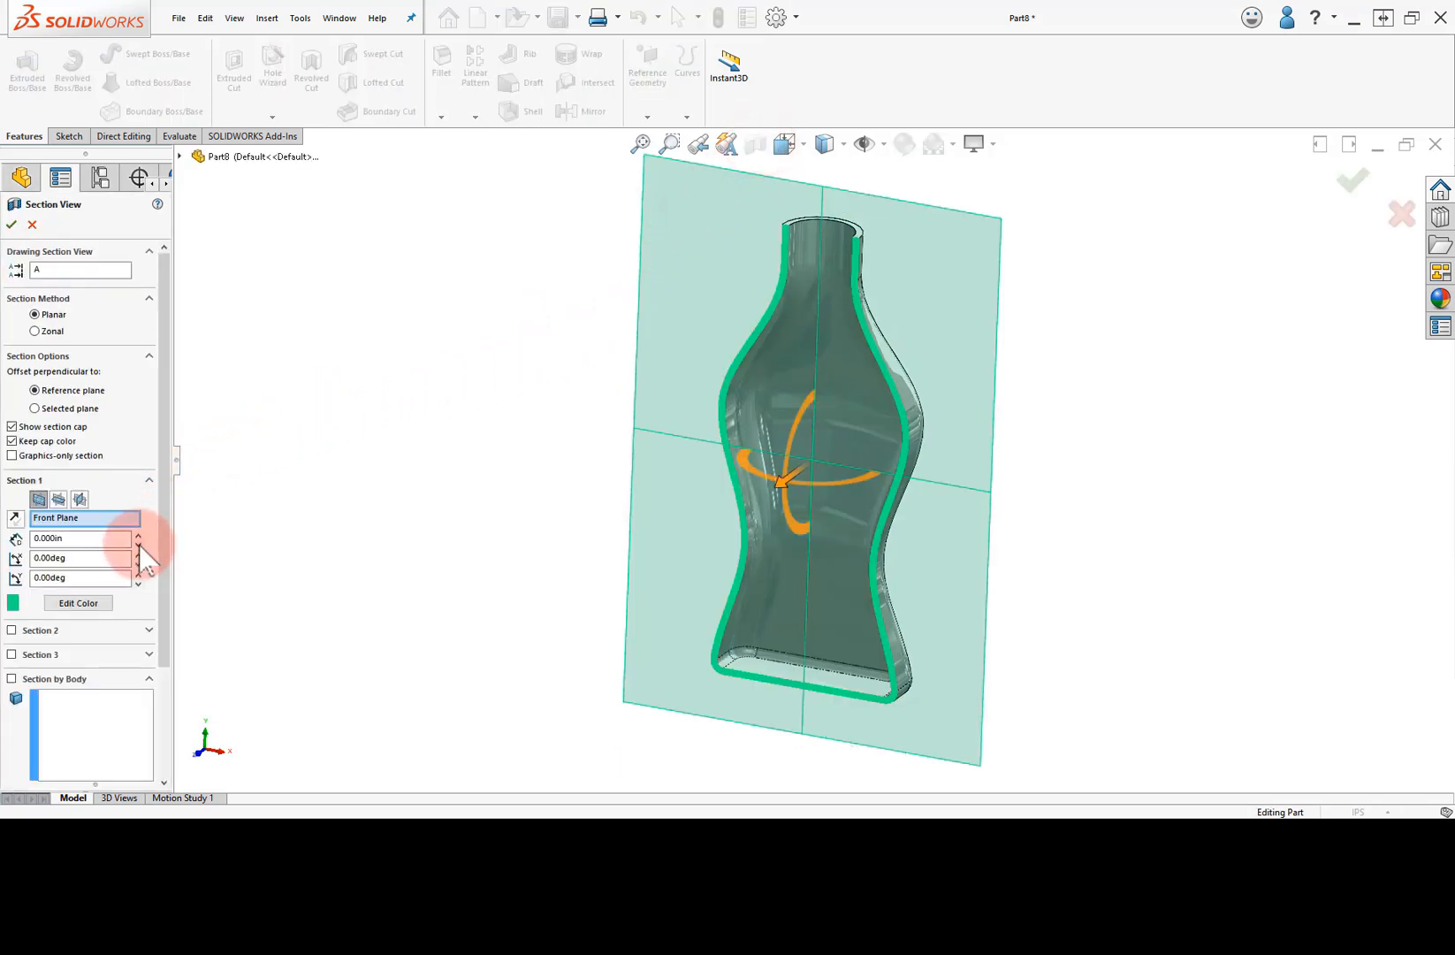
{"action": "mouse_move", "coordinate": [776, 492]}
{"action": "left_mouse_down"}
{"action": "mouse_move", "coordinate": [721, 526]}
{"action": "mouse_move", "coordinate": [808, 499]}
{"action": "mouse_move", "coordinate": [773, 520]}
{"action": "mouse_move", "coordinate": [787, 522]}
{"action": "left_mouse_up"}
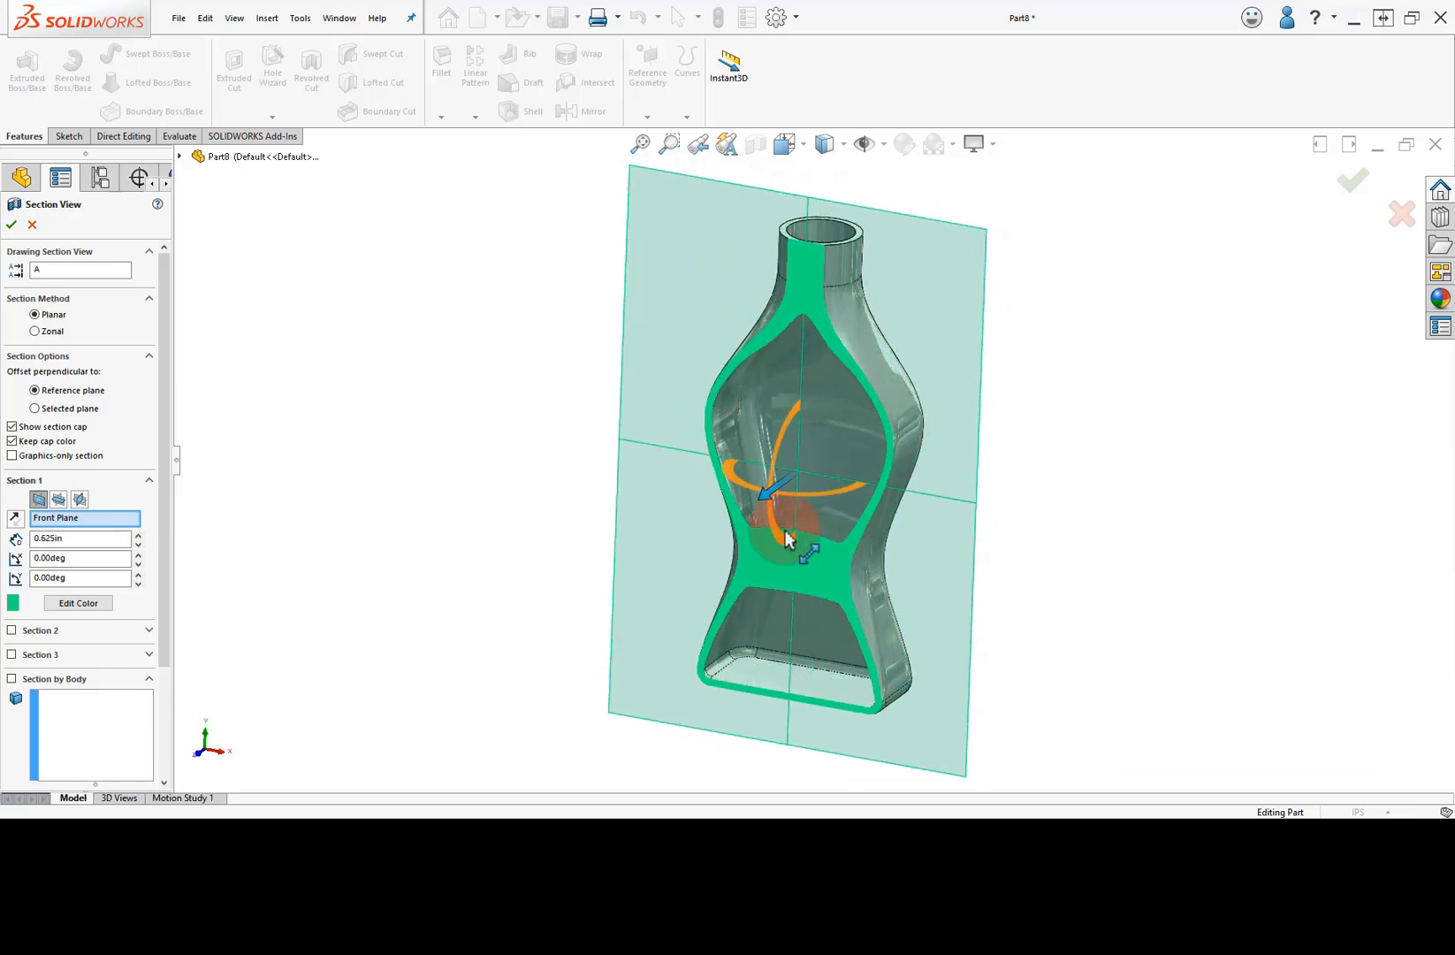
{"action": "double_click", "coordinate": [105, 541]}
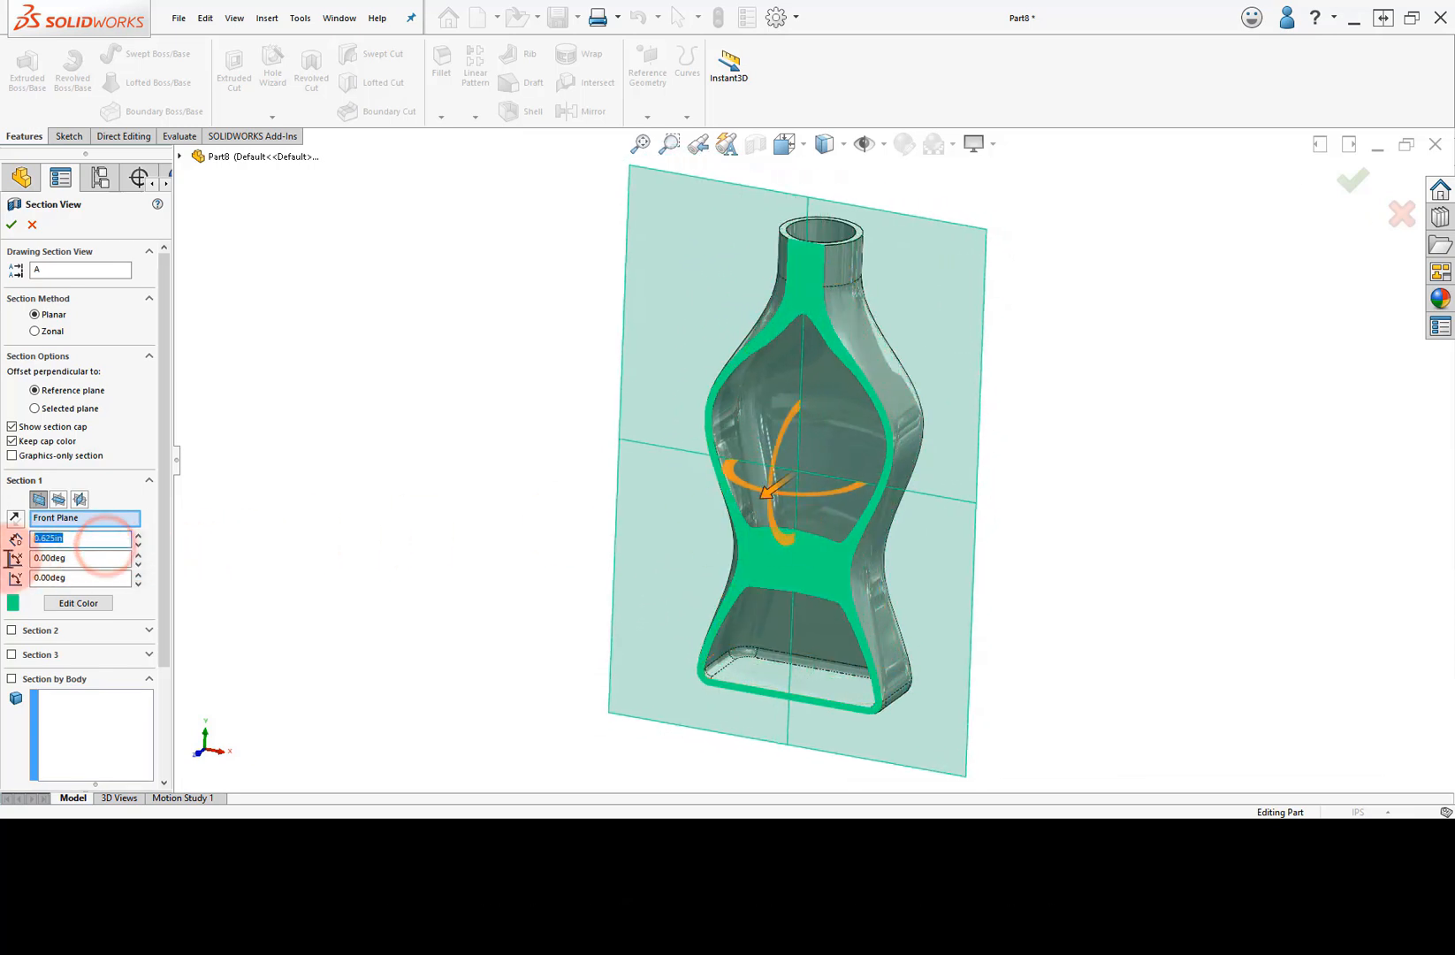
{"action": "key", "text": "Return"}
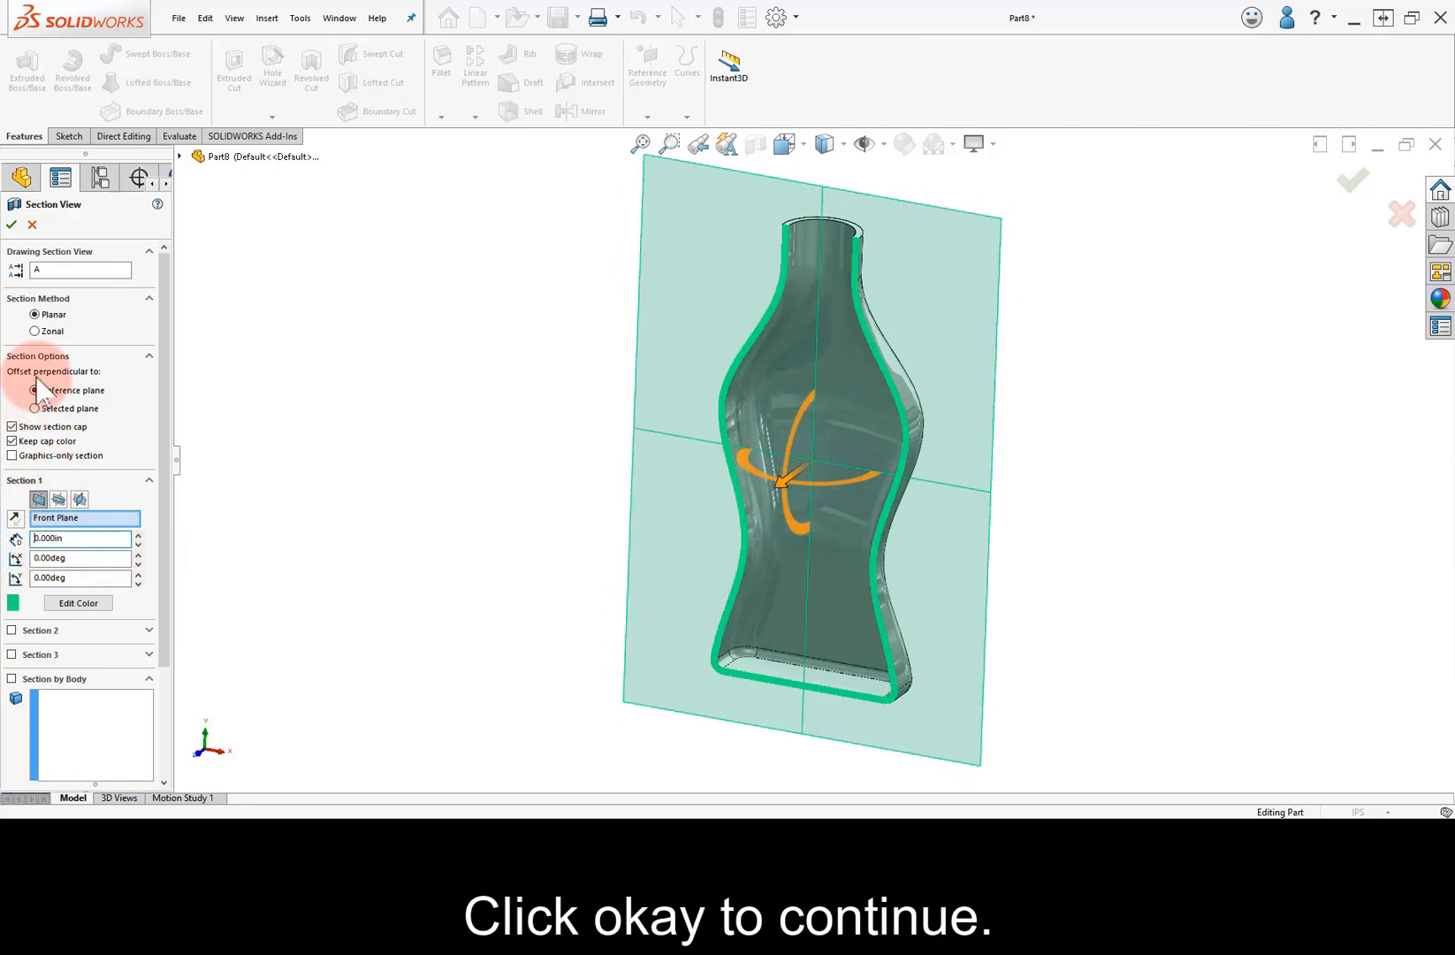
{"action": "left_click", "coordinate": [12, 225]}
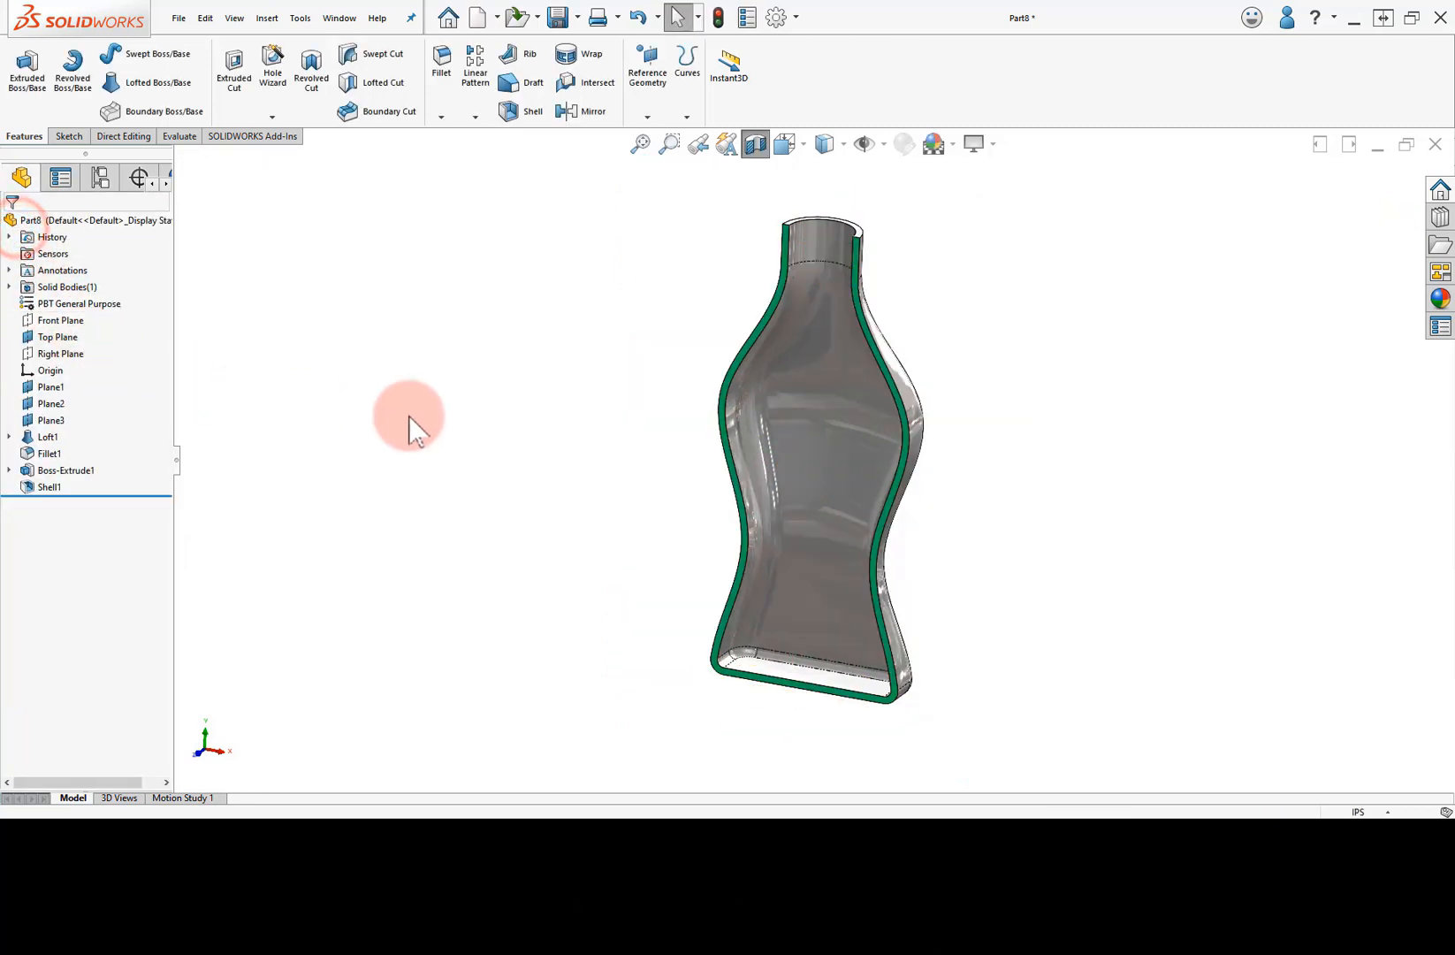
{"action": "mouse_move", "coordinate": [571, 399]}
{"action": "middle_mouse_down"}
{"action": "mouse_move", "coordinate": [433, 419]}
{"action": "mouse_move", "coordinate": [565, 375]}
{"action": "middle_mouse_up"}
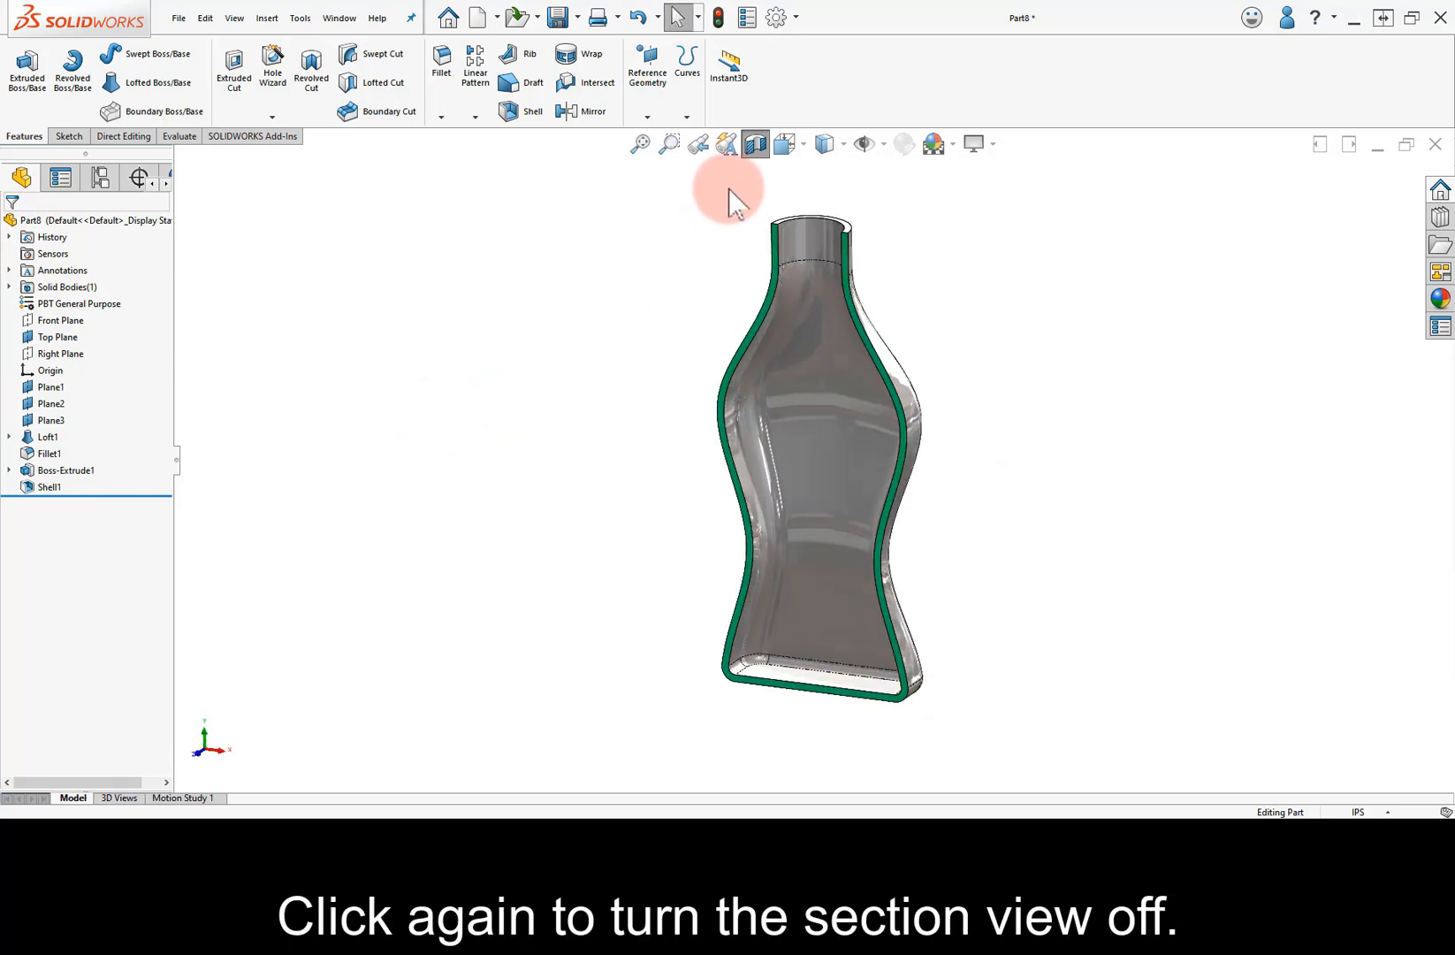
{"action": "left_click", "coordinate": [754, 143]}
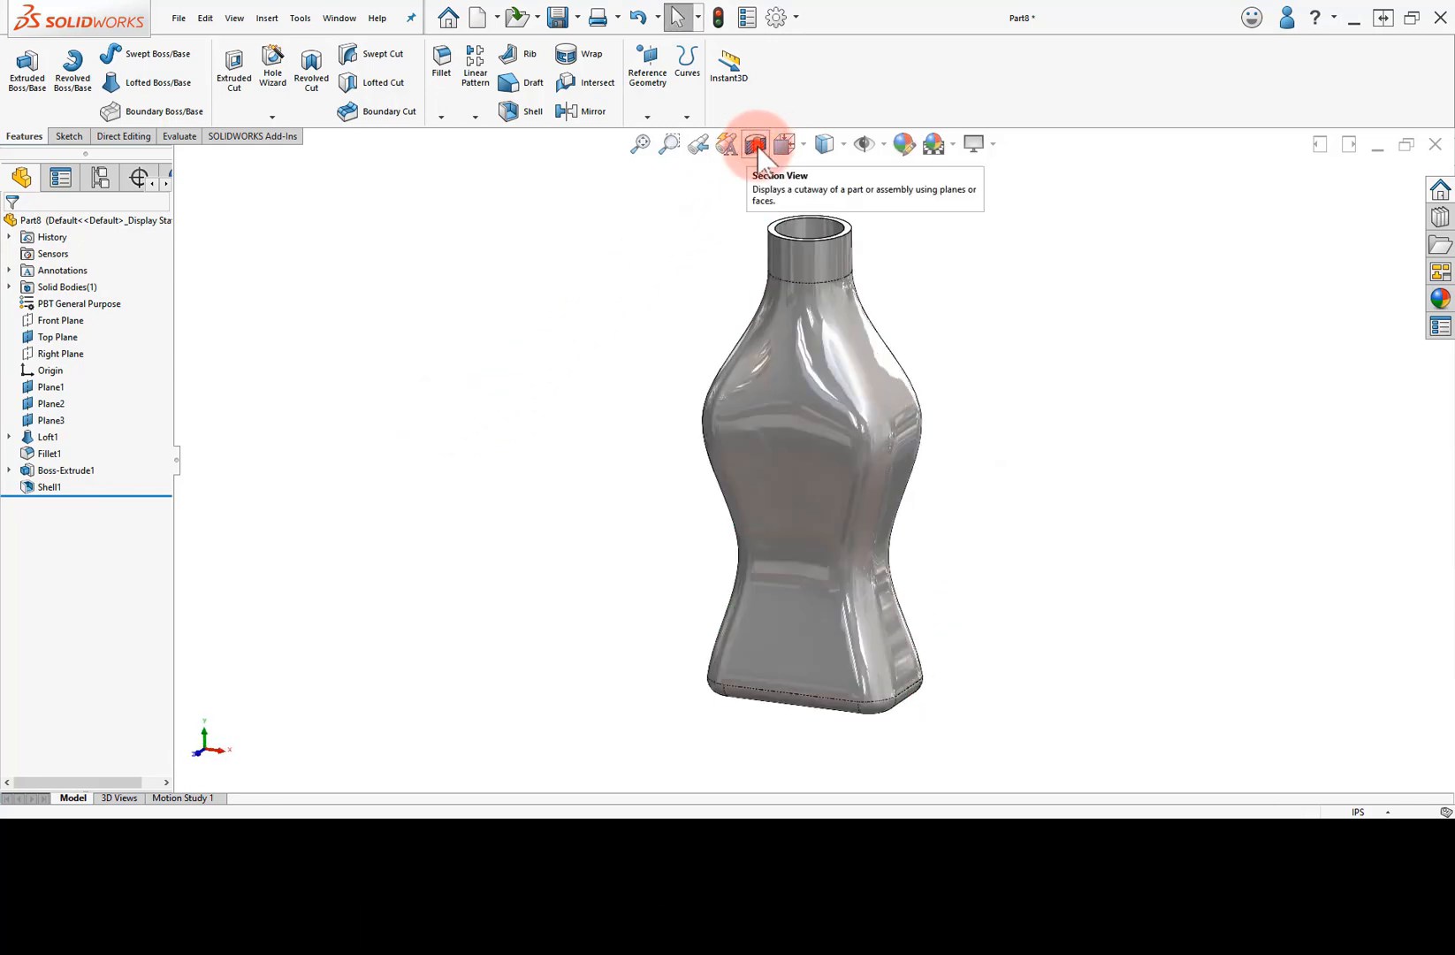
Start a section view on the Front Plane and add a second section on the Top Plane, offset 4.9375 in upward
{"action": "left_click", "coordinate": [756, 144]}
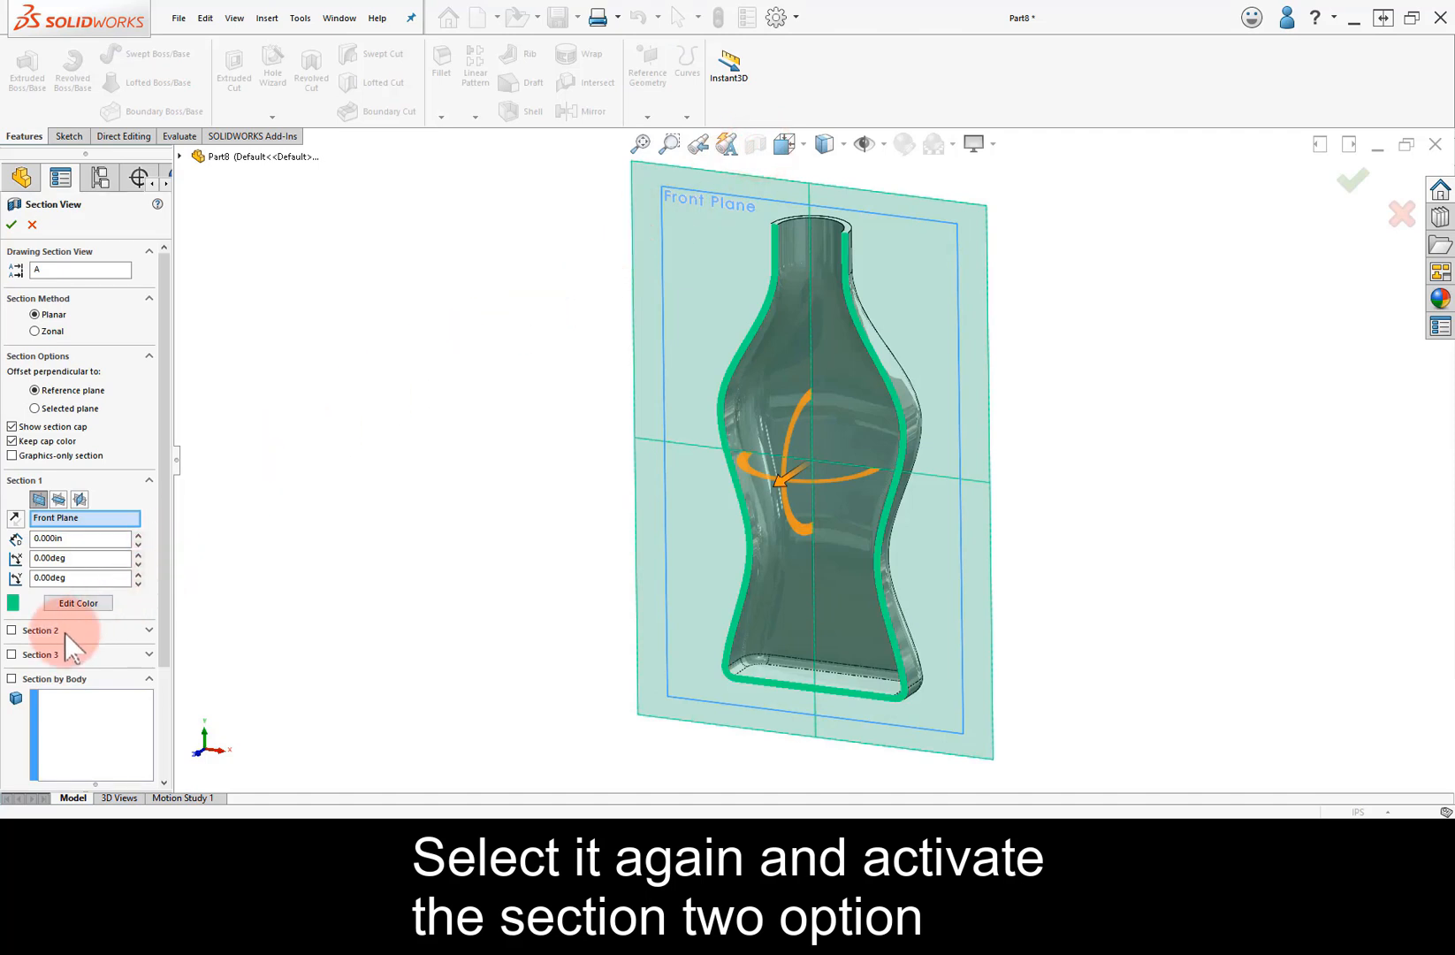
{"action": "left_click", "coordinate": [12, 631]}
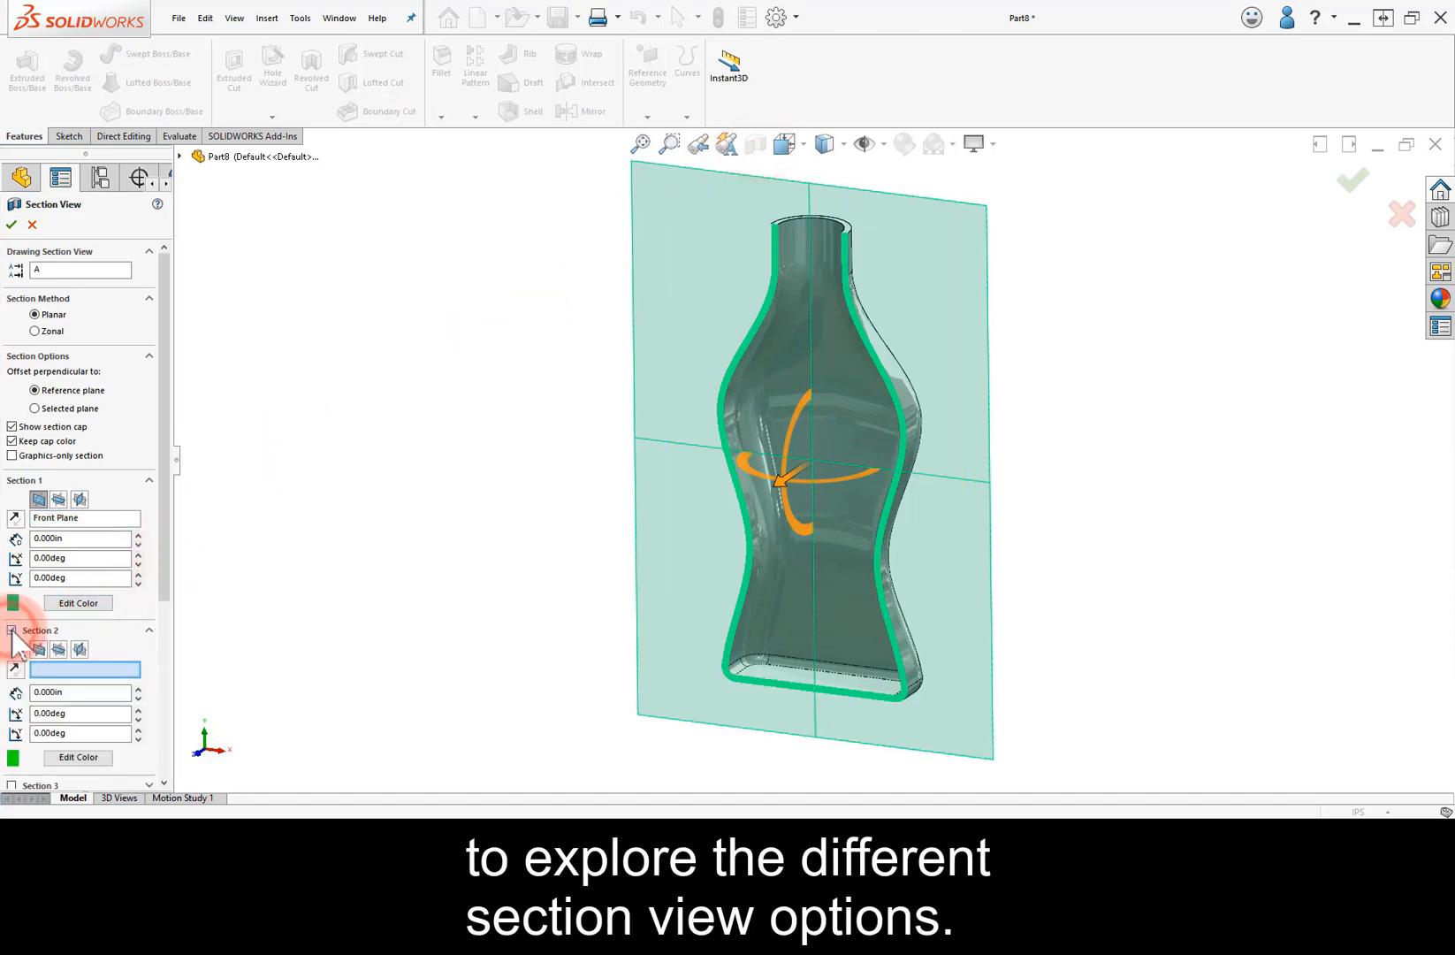
{"action": "left_click", "coordinate": [59, 649]}
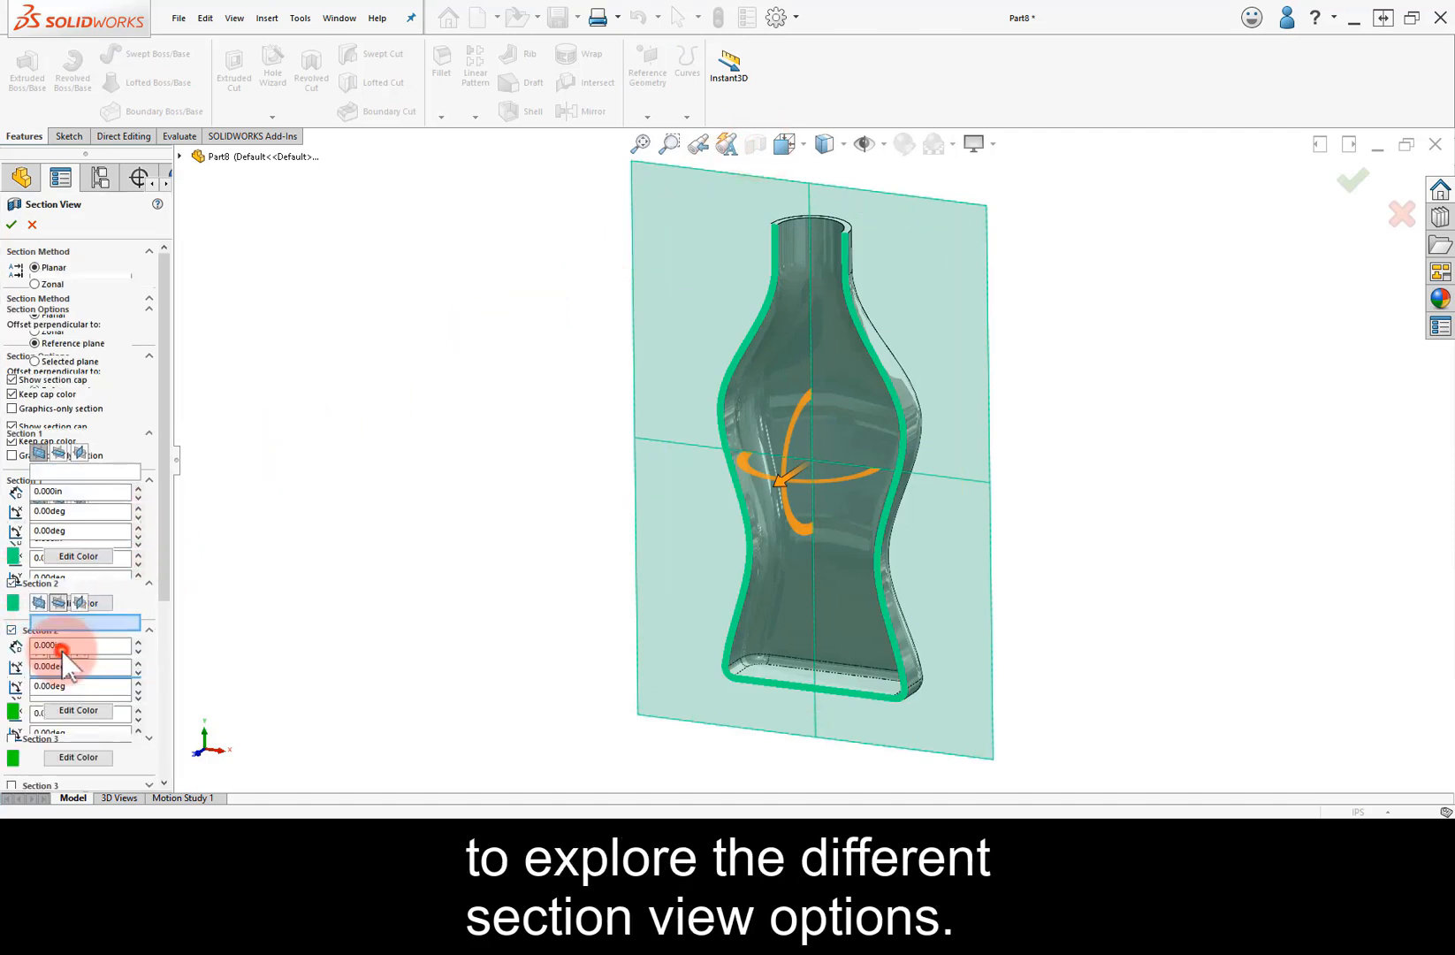
{"action": "left_click_drag", "start_coordinate": [815, 621], "coordinate": [803, 302]}
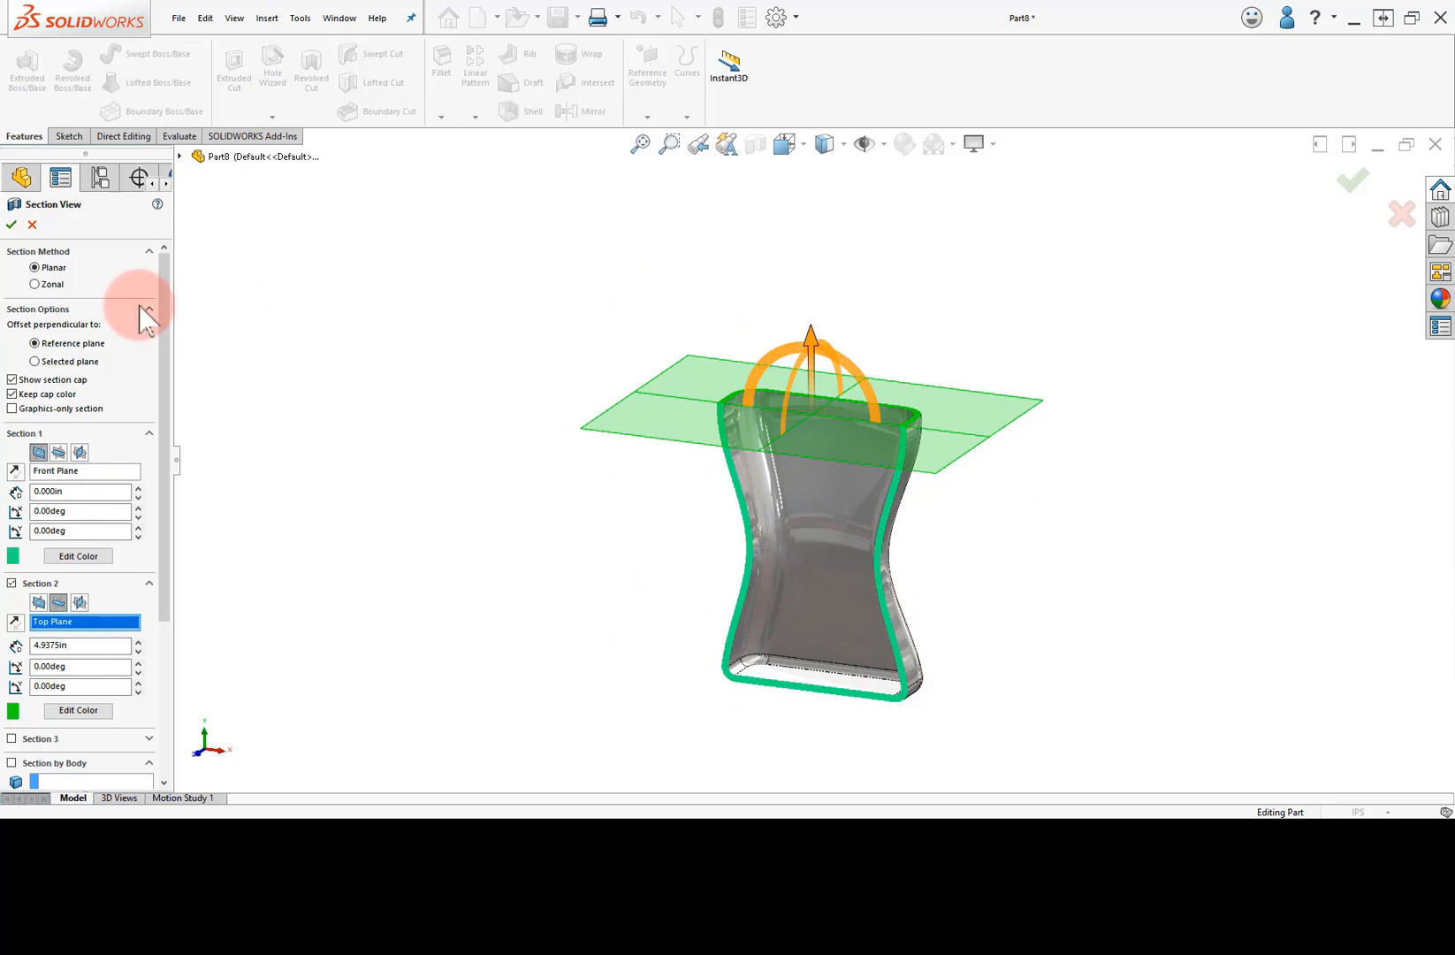
Inspect the bottle with the zonal section method and the second section plane lowered and tilted, and turn the section view off
{"action": "left_click", "coordinate": [43, 285]}
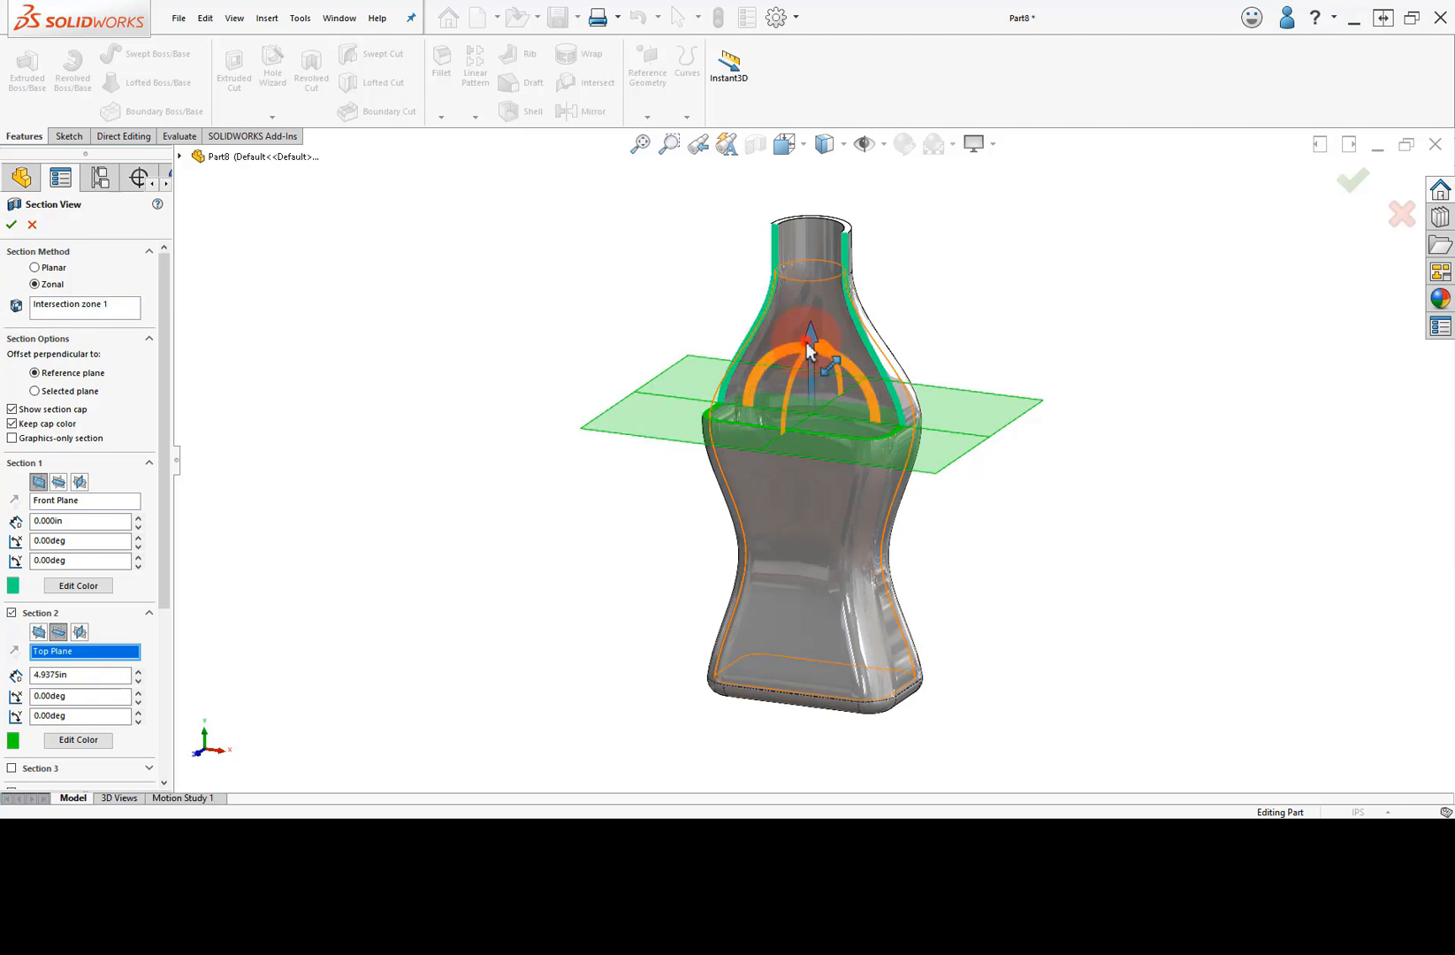
{"action": "left_click_drag", "start_coordinate": [808, 349], "coordinate": [874, 405]}
{"action": "left_click", "coordinate": [1352, 188]}
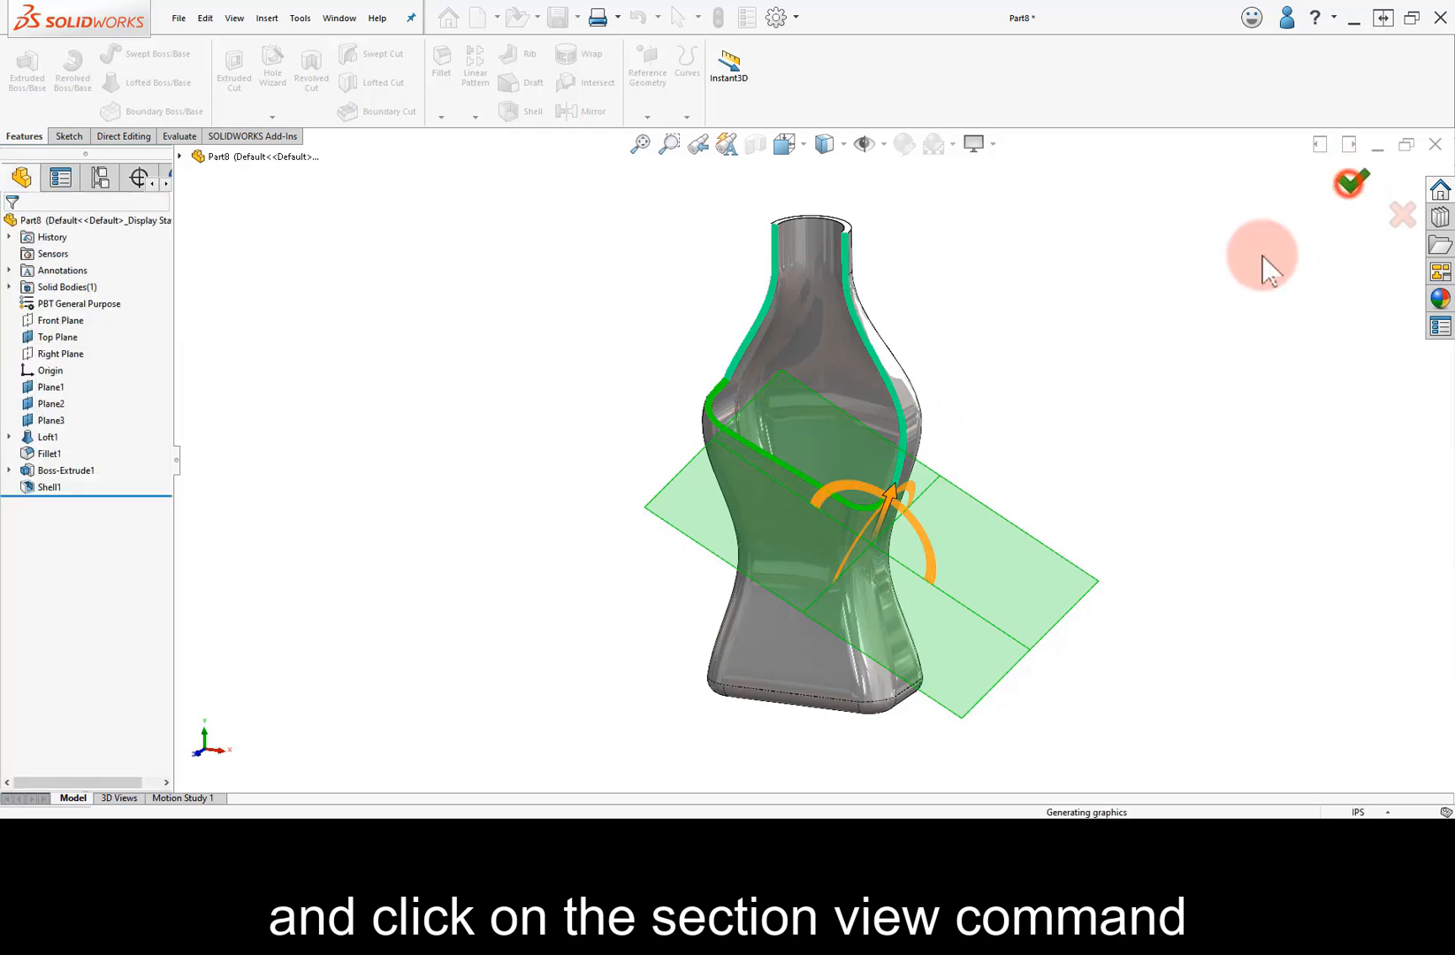
{"action": "mouse_move", "coordinate": [1065, 376]}
{"action": "middle_mouse_down"}
{"action": "mouse_move", "coordinate": [959, 488]}
{"action": "mouse_move", "coordinate": [913, 498]}
{"action": "mouse_move", "coordinate": [1026, 423]}
{"action": "mouse_move", "coordinate": [1072, 364]}
{"action": "middle_mouse_up"}
{"action": "left_click", "coordinate": [755, 146]}
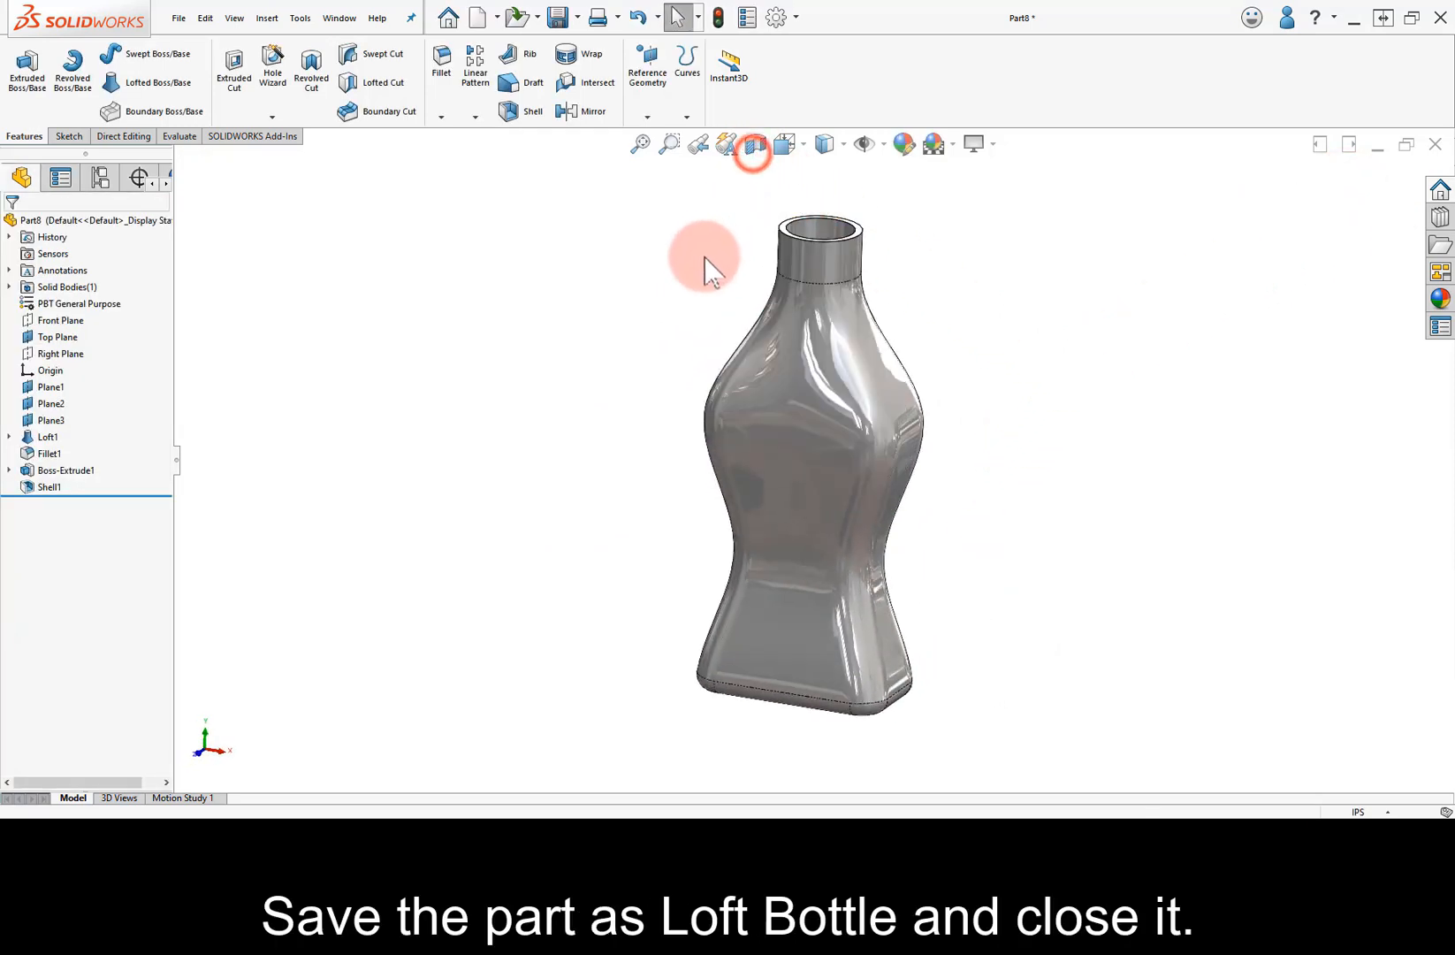